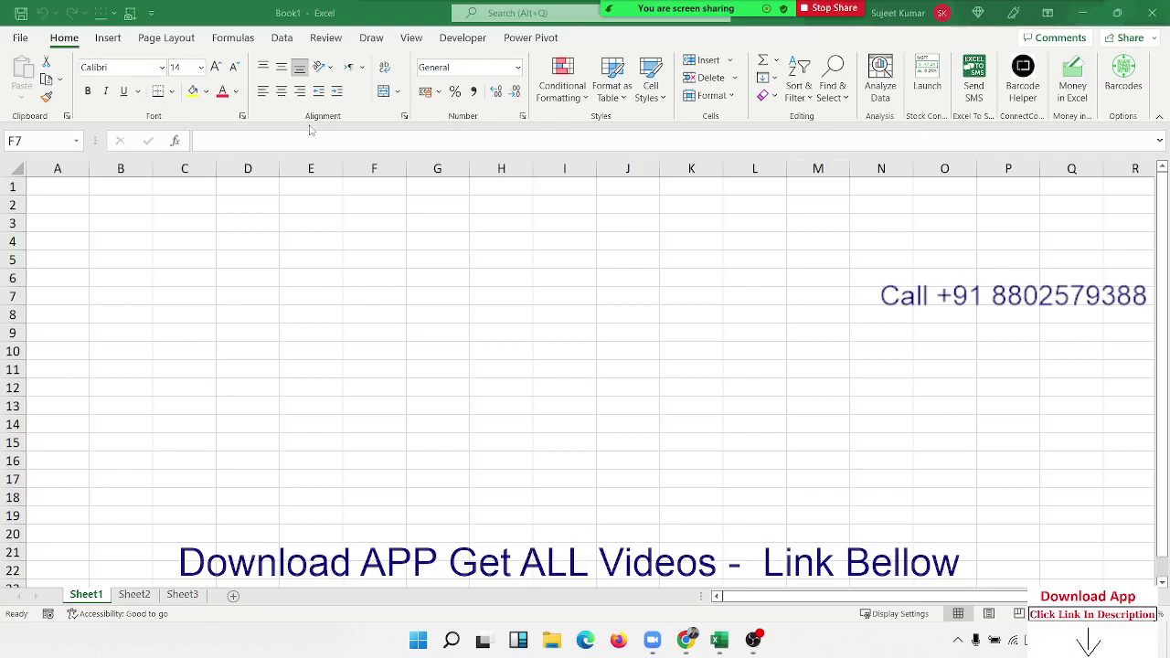
Step: From F7, preview the Number and Currency categories in Format Cells, ending on Currency with ₹ and 2 decimals
left_click(523, 116)
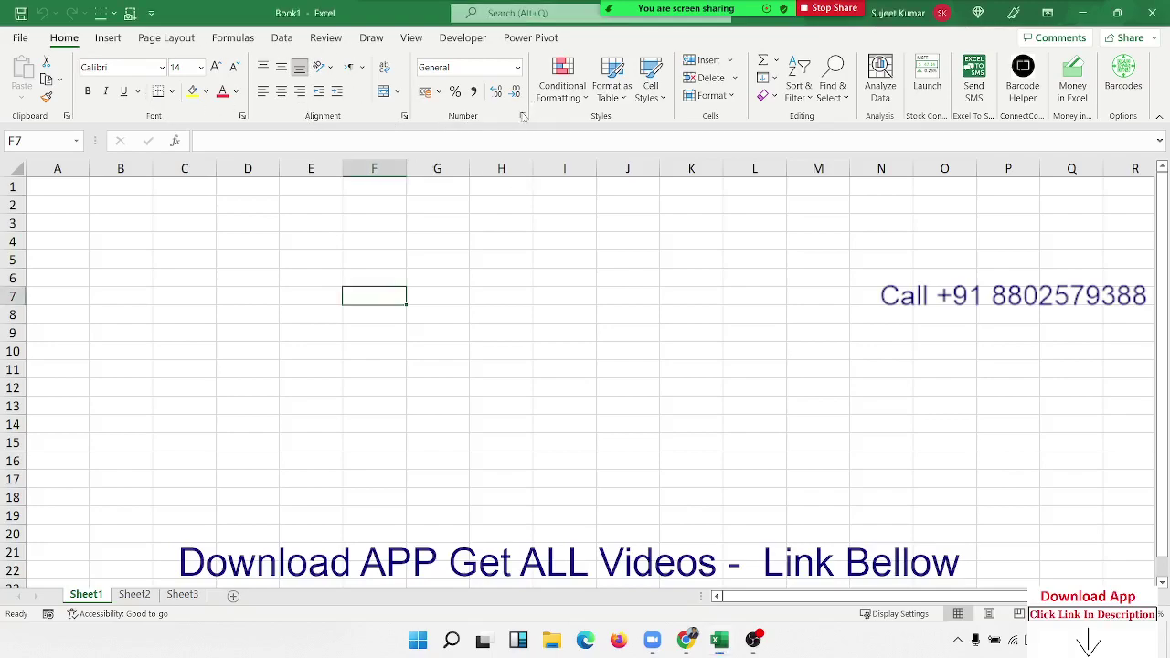
left_click(523, 116)
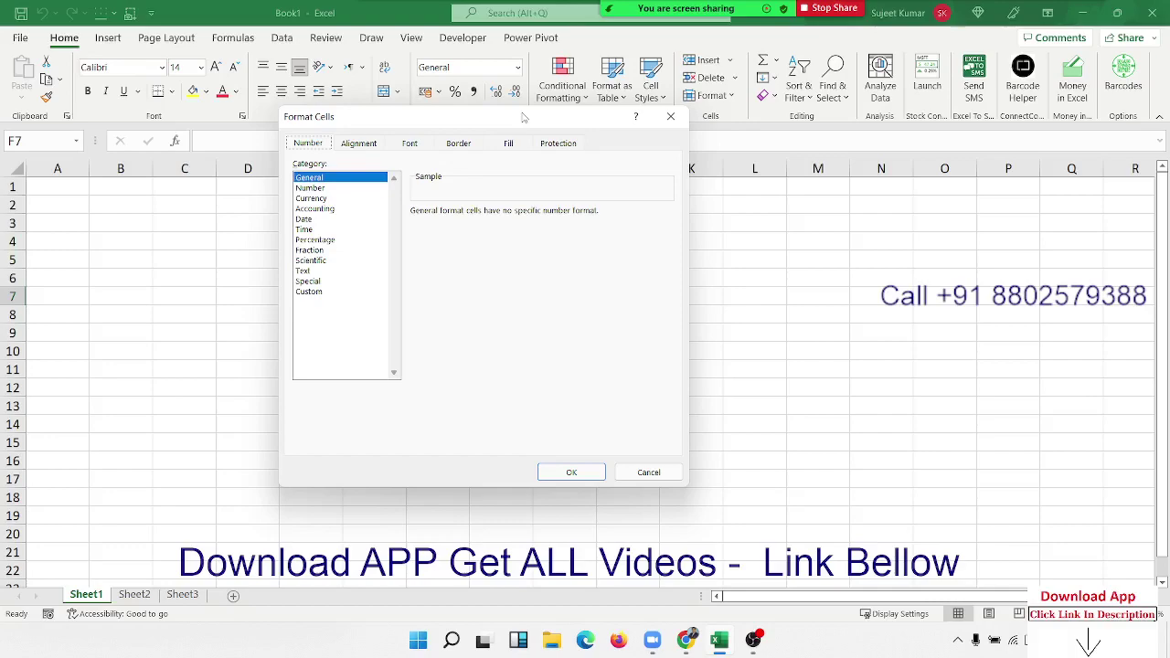
left_click(315, 187)
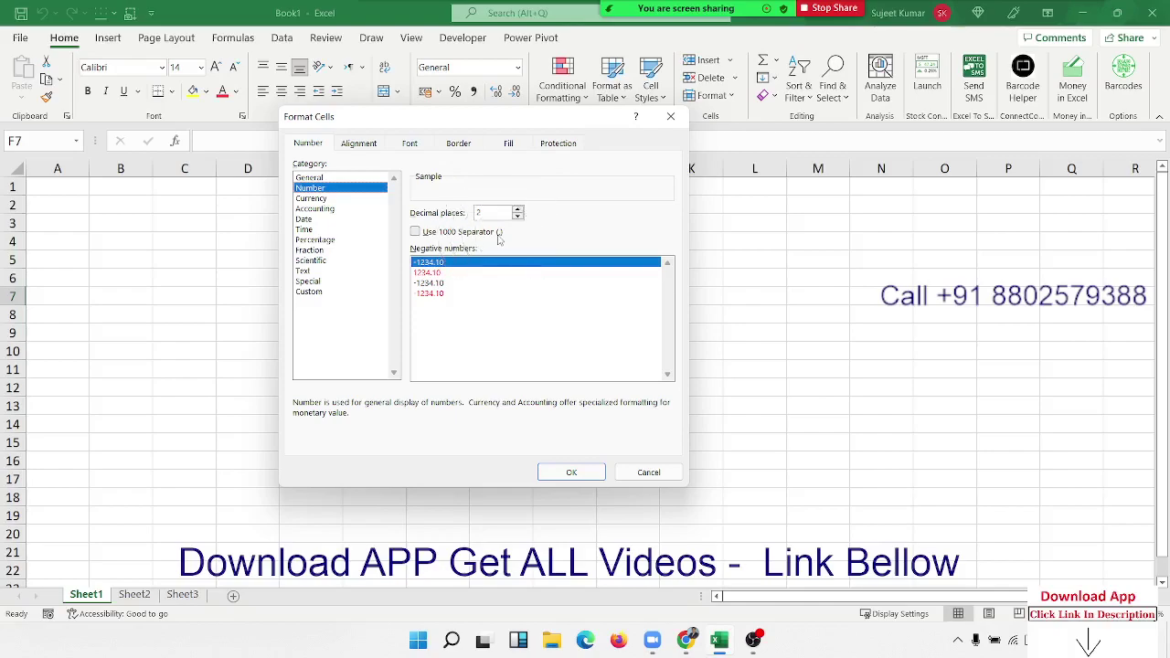
left_click(302, 198)
left_click(470, 232)
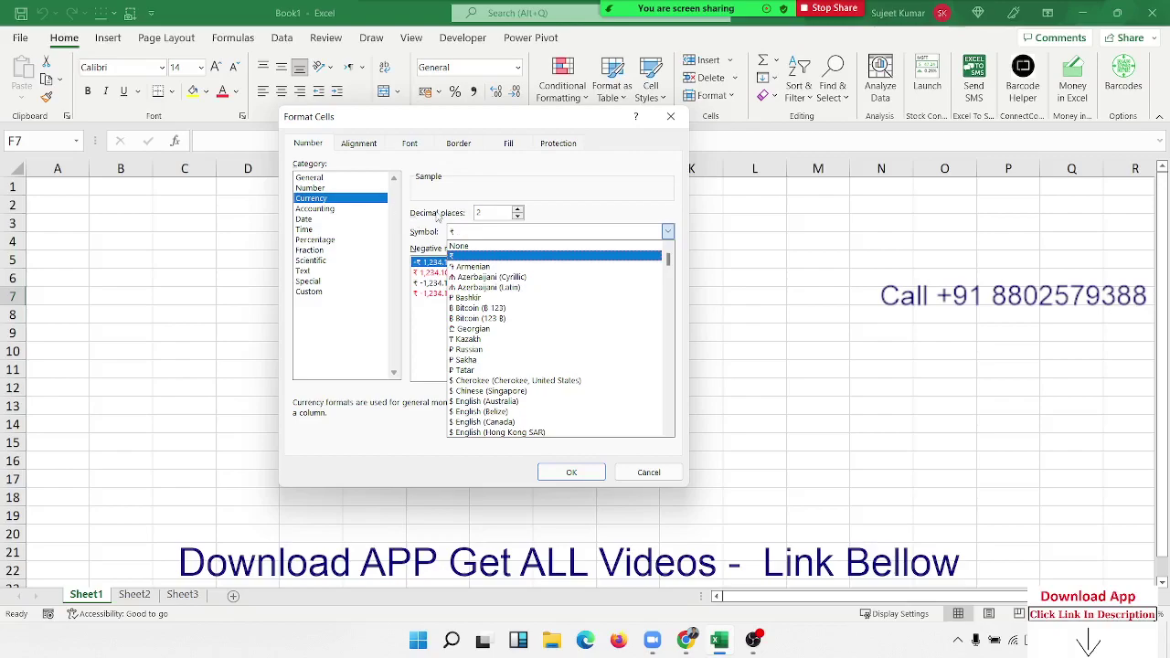
left_click(309, 189)
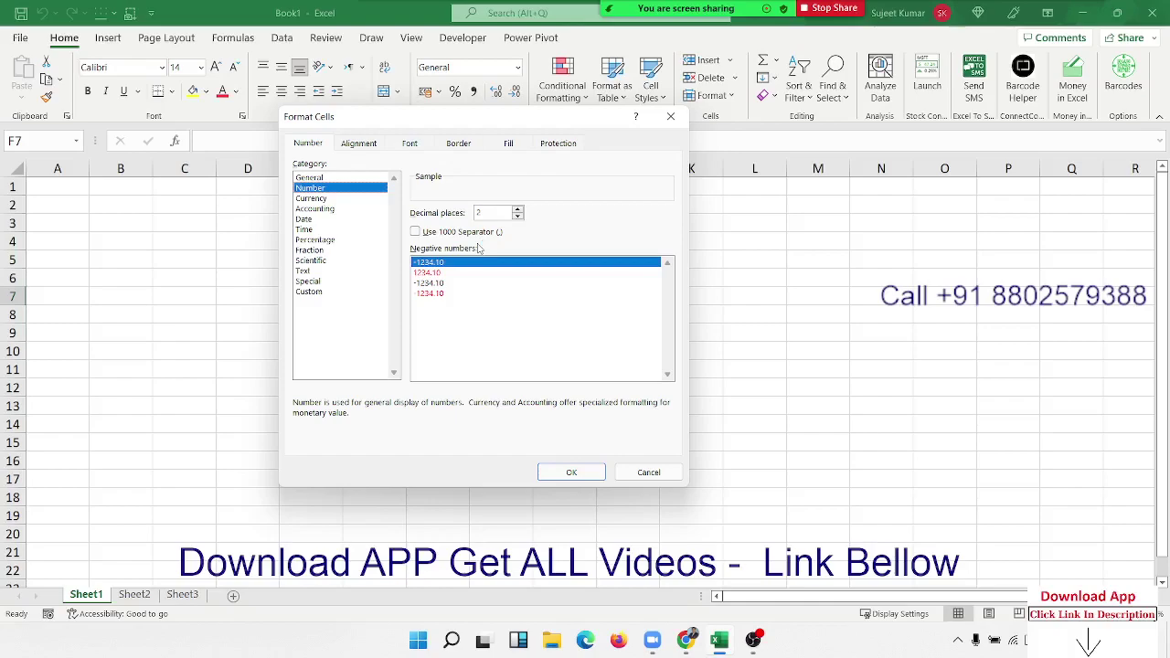
key("super+p")
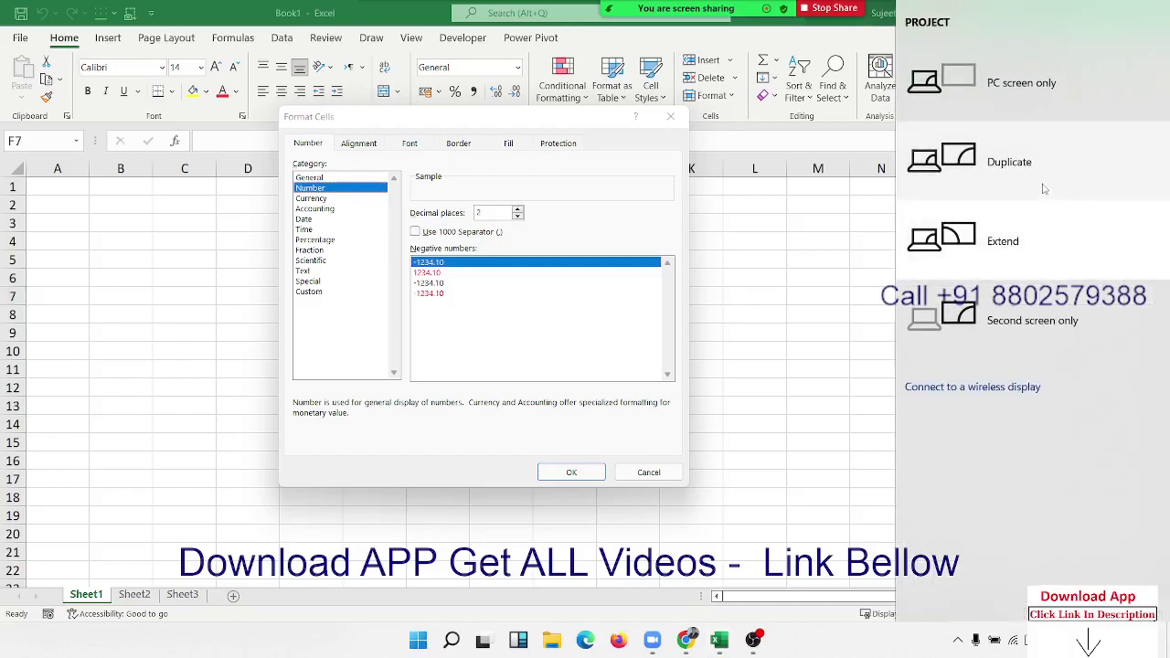
key("Return")
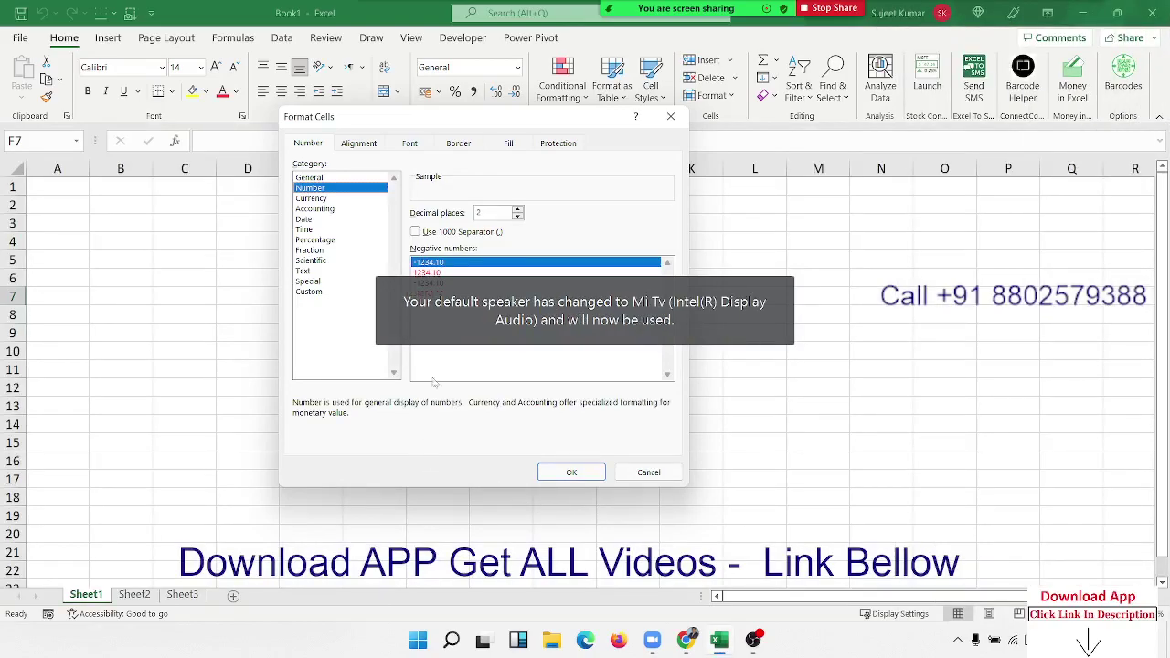
left_click(325, 199)
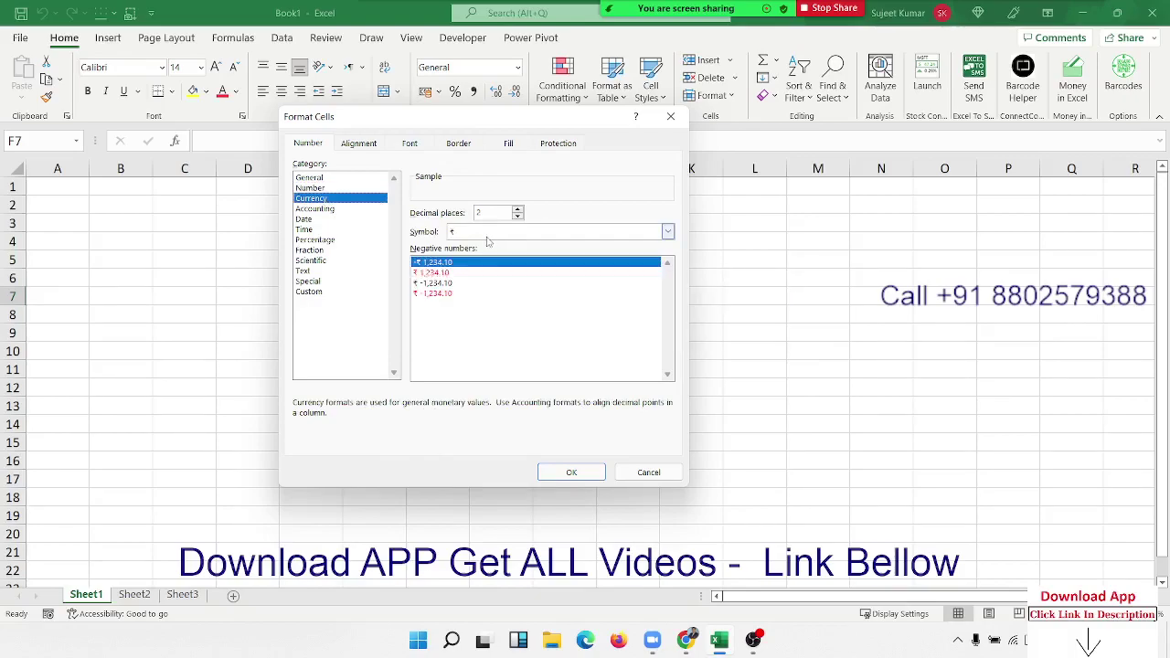
Step: Check the Accounting category's currency symbols, leaving ₹, and close Format Cells without applying
left_click(349, 210)
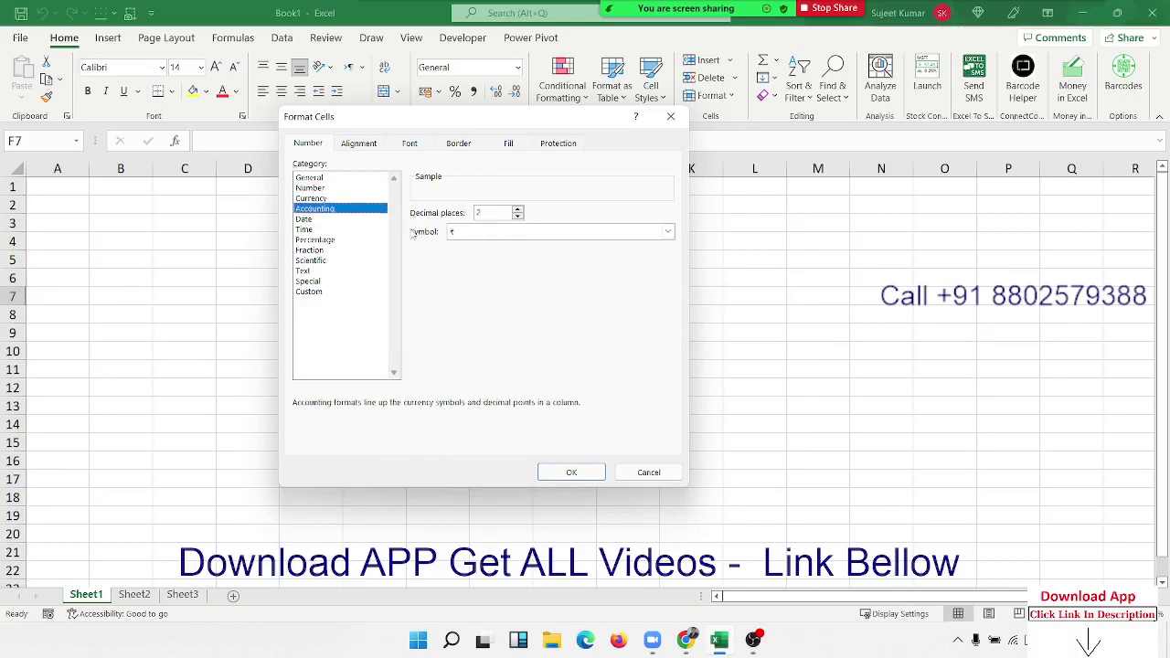
left_click(458, 234)
left_click(462, 256)
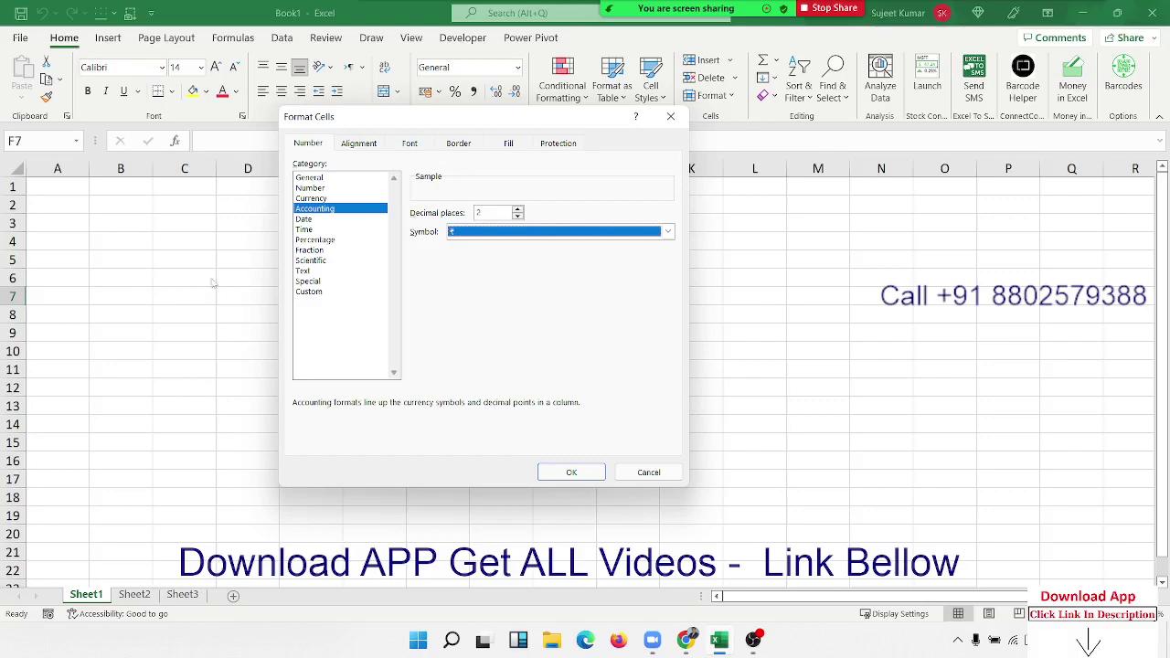
left_click(525, 234)
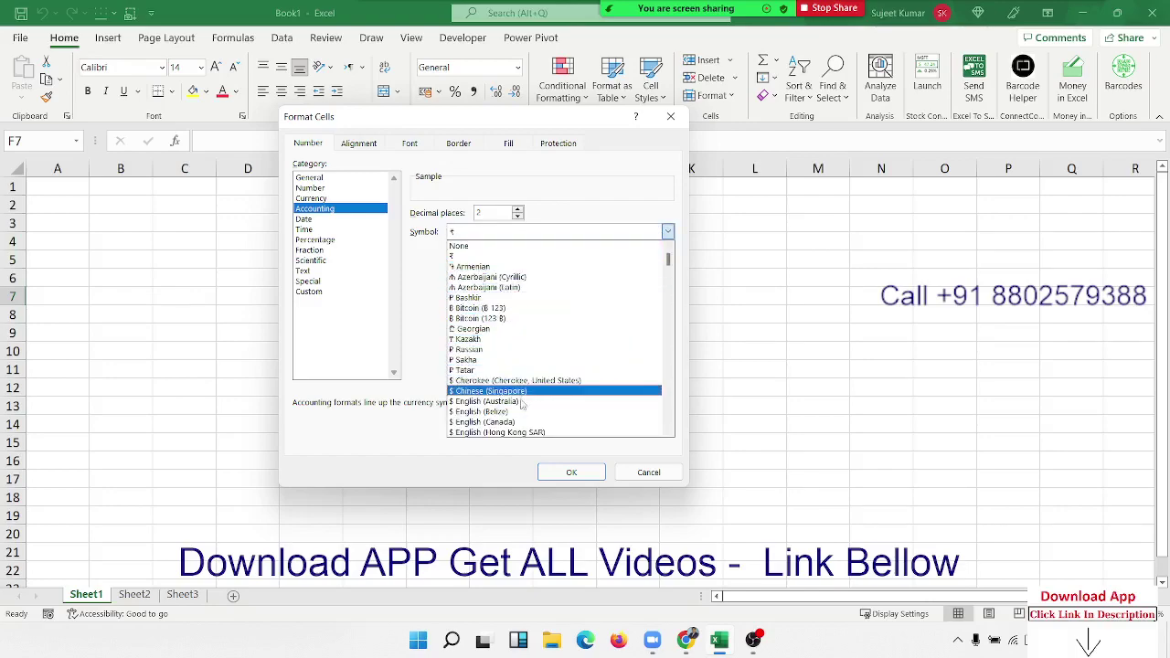
left_click(540, 301)
key("Return")
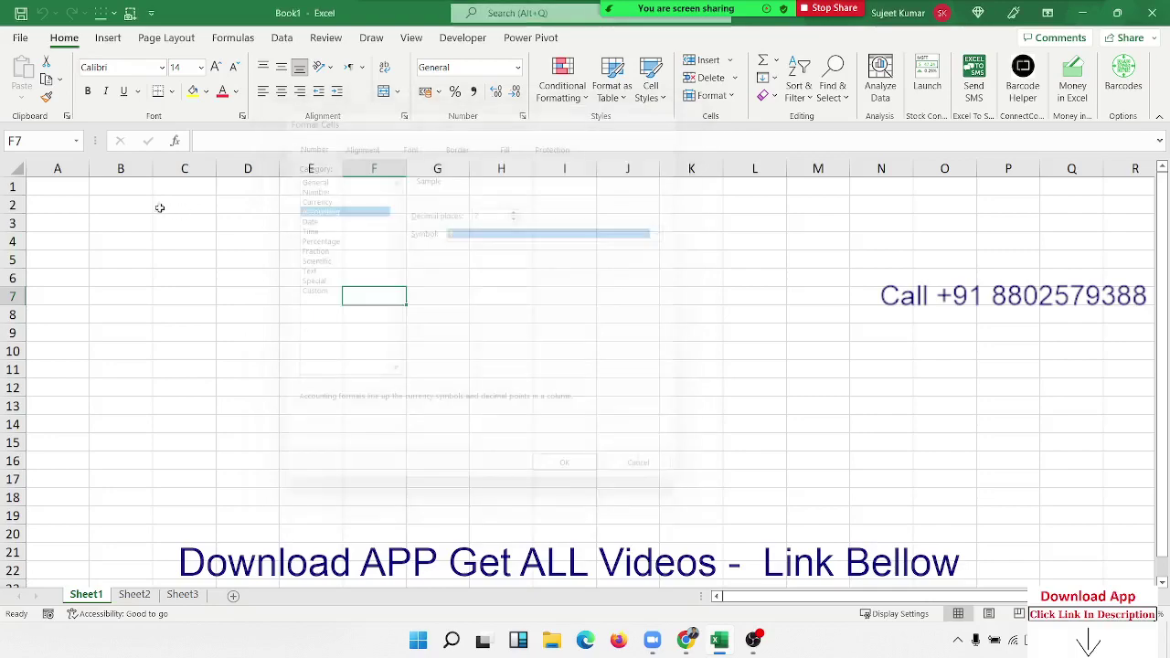
Step: Enter the formula =RANDBETWEEN(0,9) in cell A1
left_click(46, 185)
type("=")
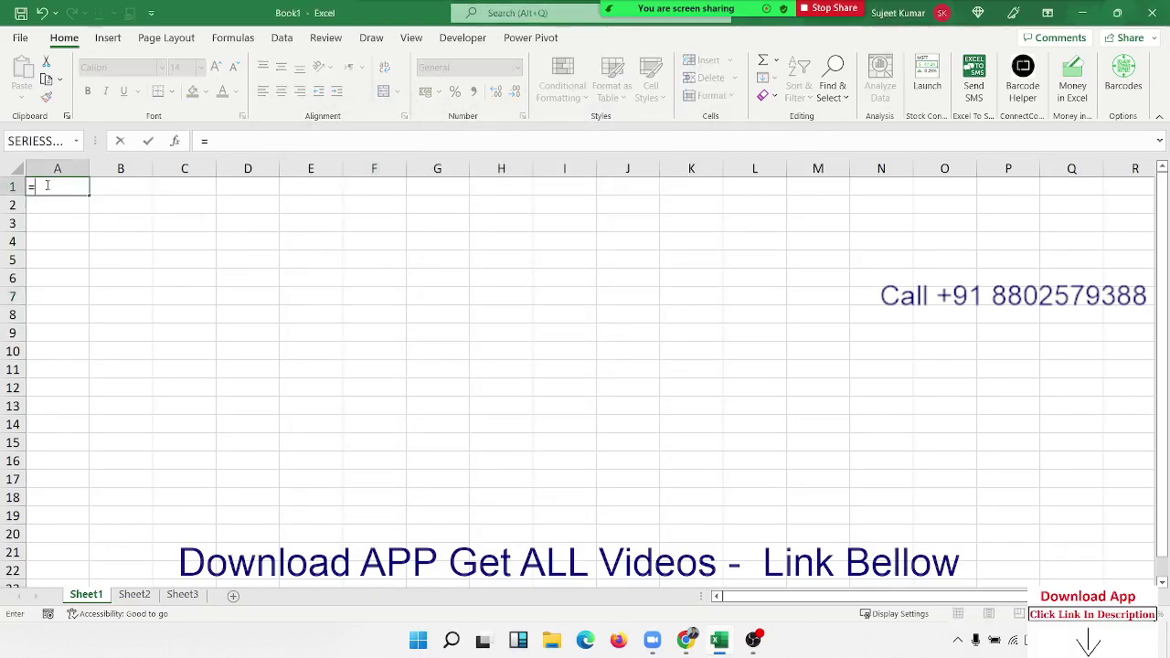
type("ra")
key("Down")
key("Down")
key("Down")
key("Tab")
type("1")
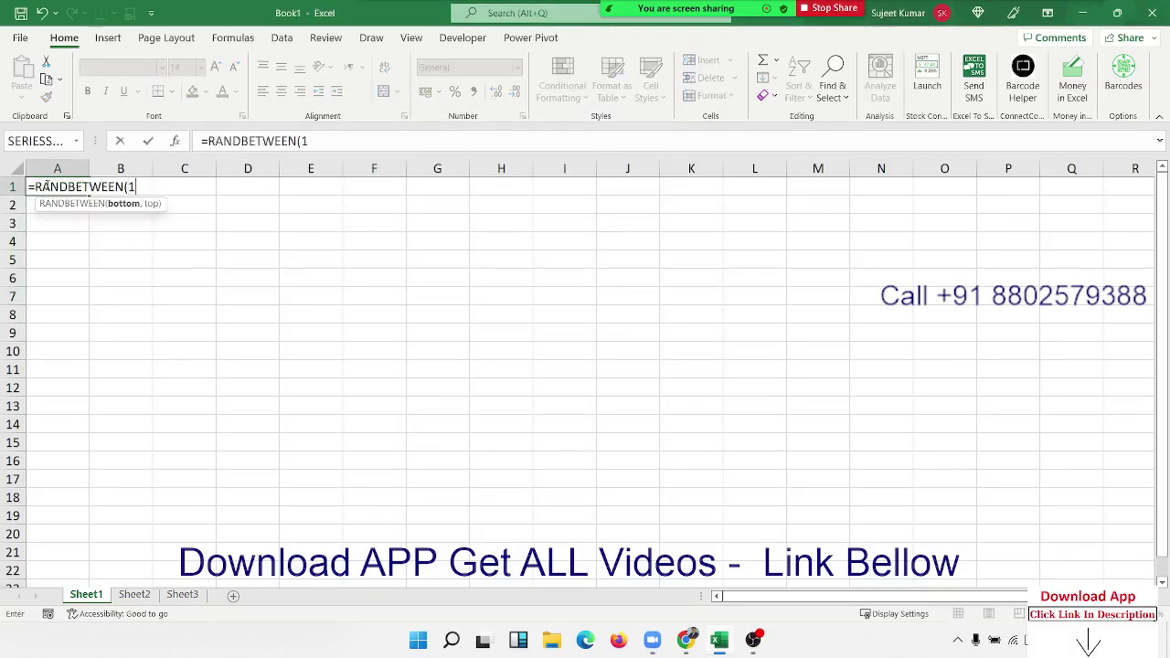
type("0,90")
key("Return")
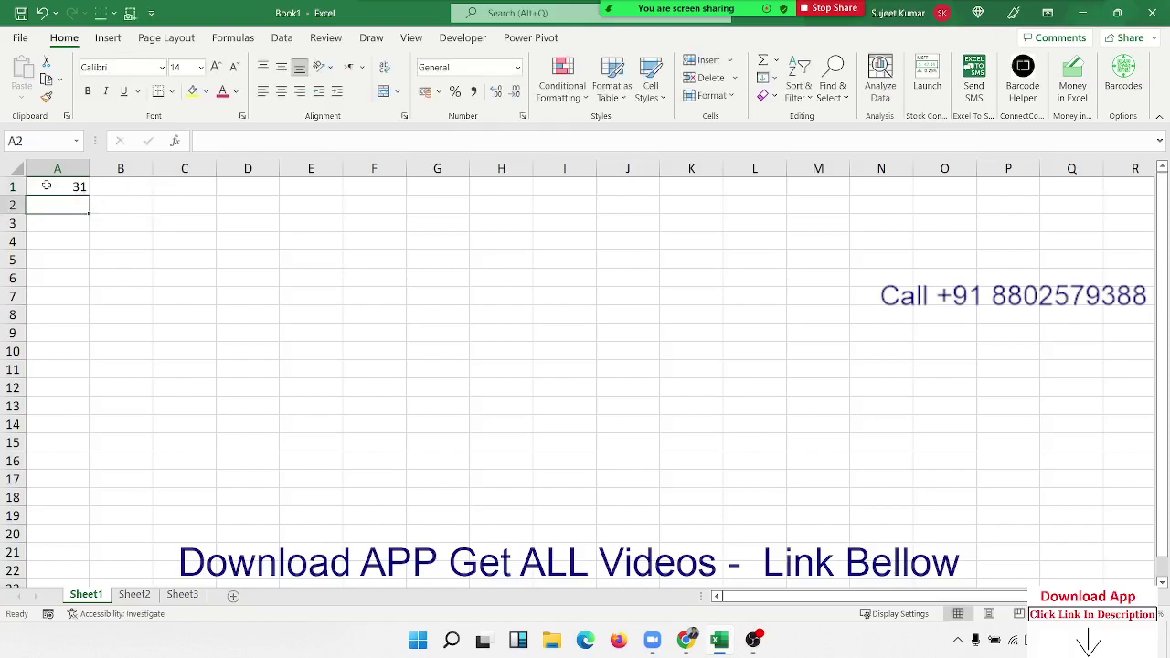
left_click(46, 186)
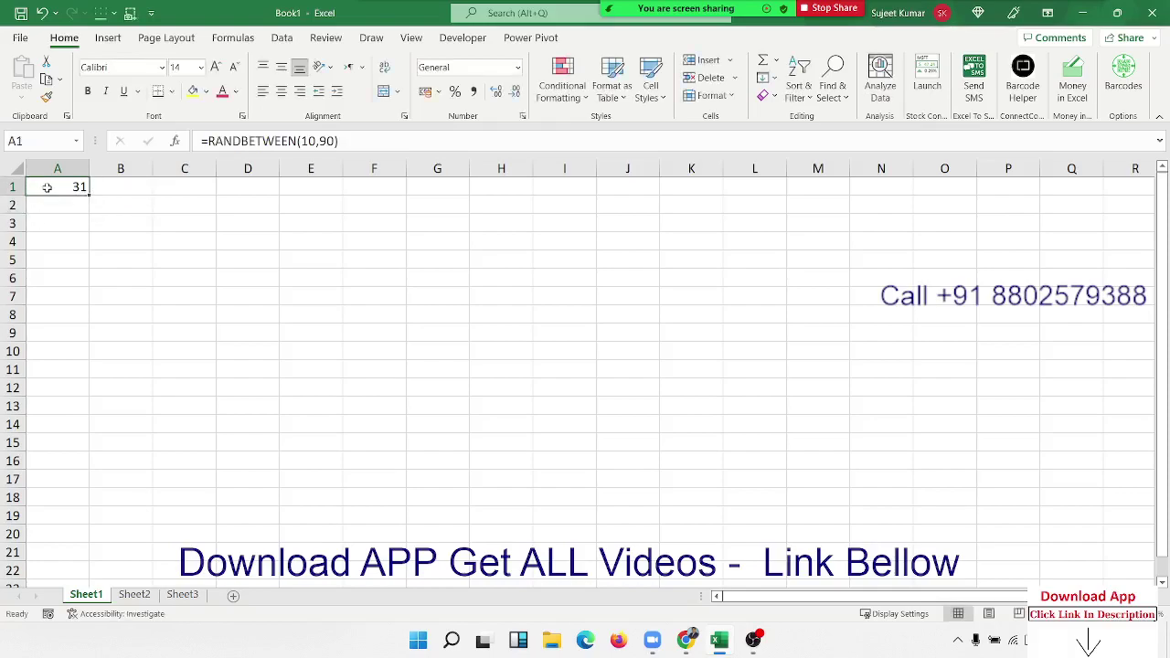
type("=ran")
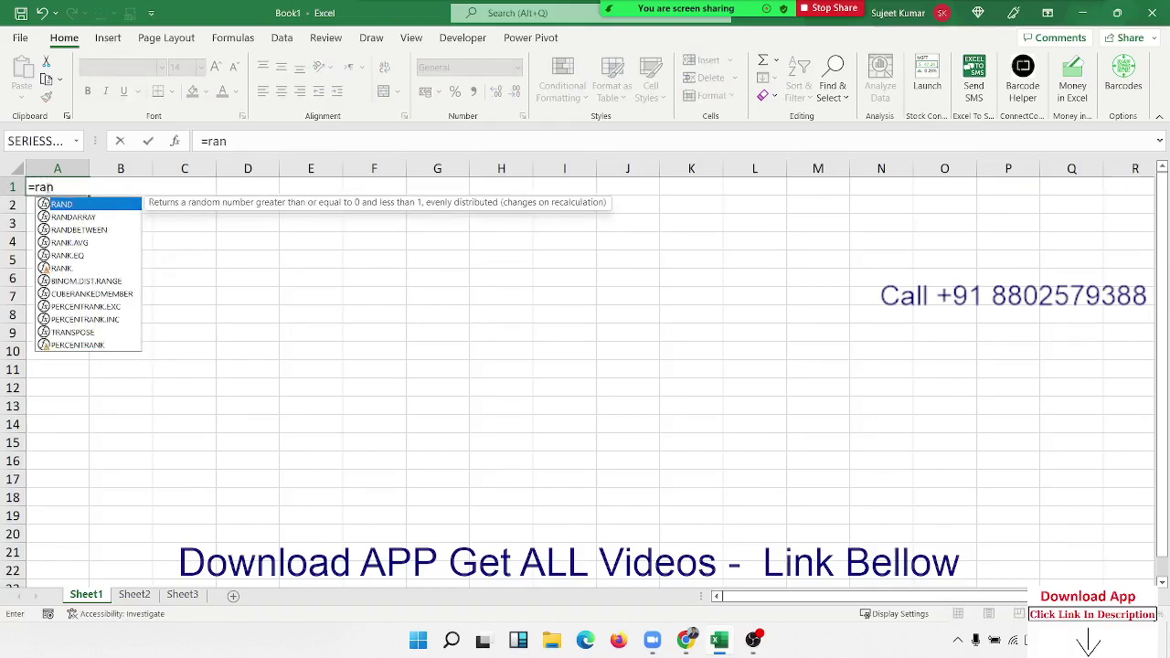
key("Down")
key("Down")
key("Tab")
type("0,")
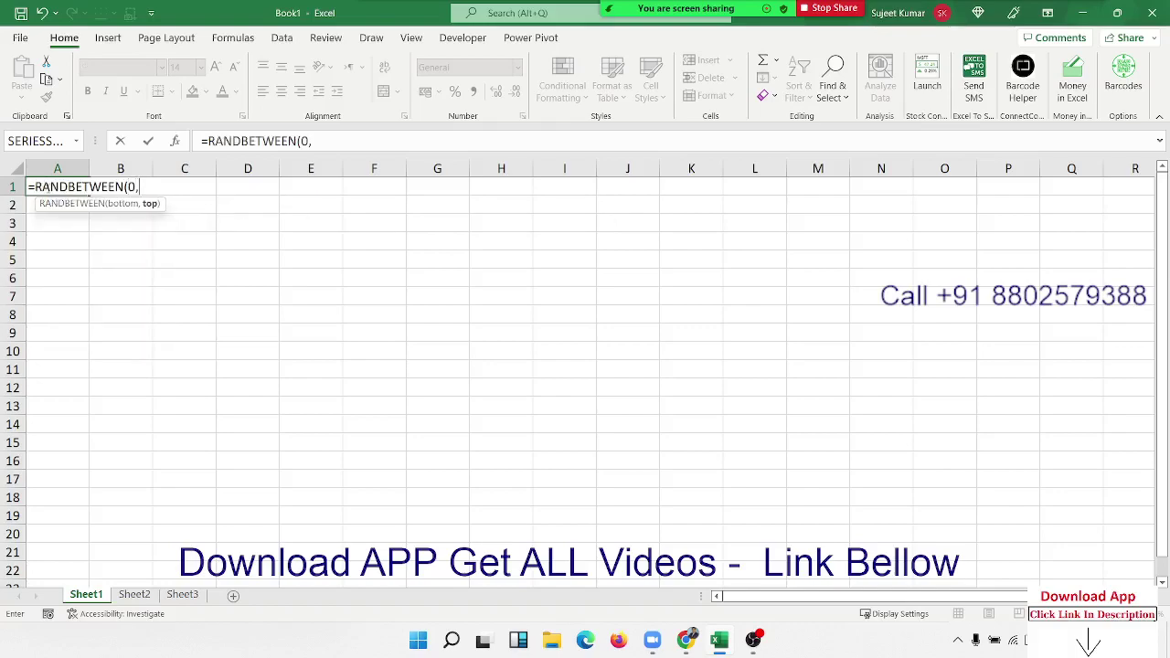
type("9")
key("Return")
Step: Fill the formula across A1:J18 and paste the block back as fixed values
left_click_drag(56, 187, 601, 496)
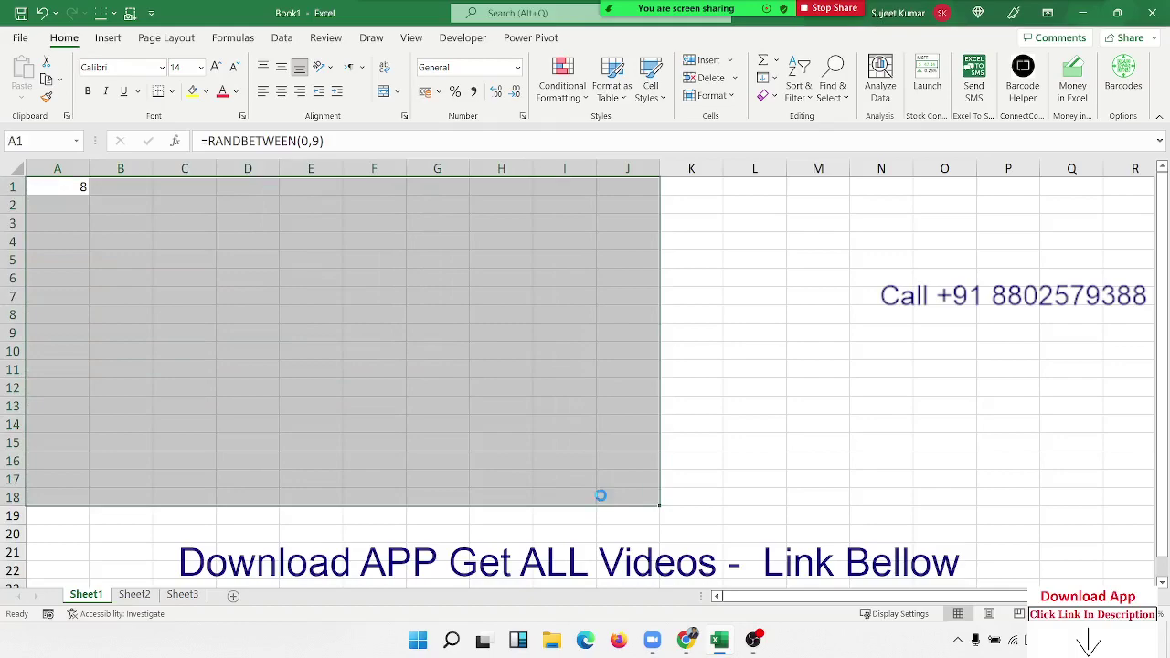
key("ctrl+r")
key("ctrl+d")
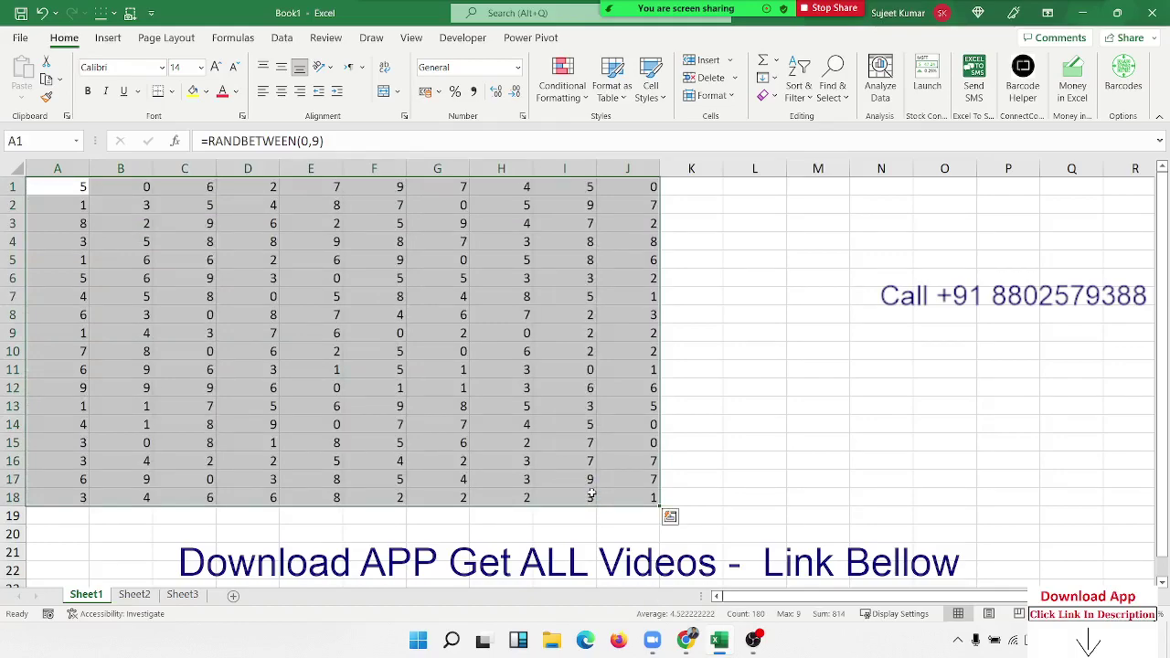
key("ctrl+c")
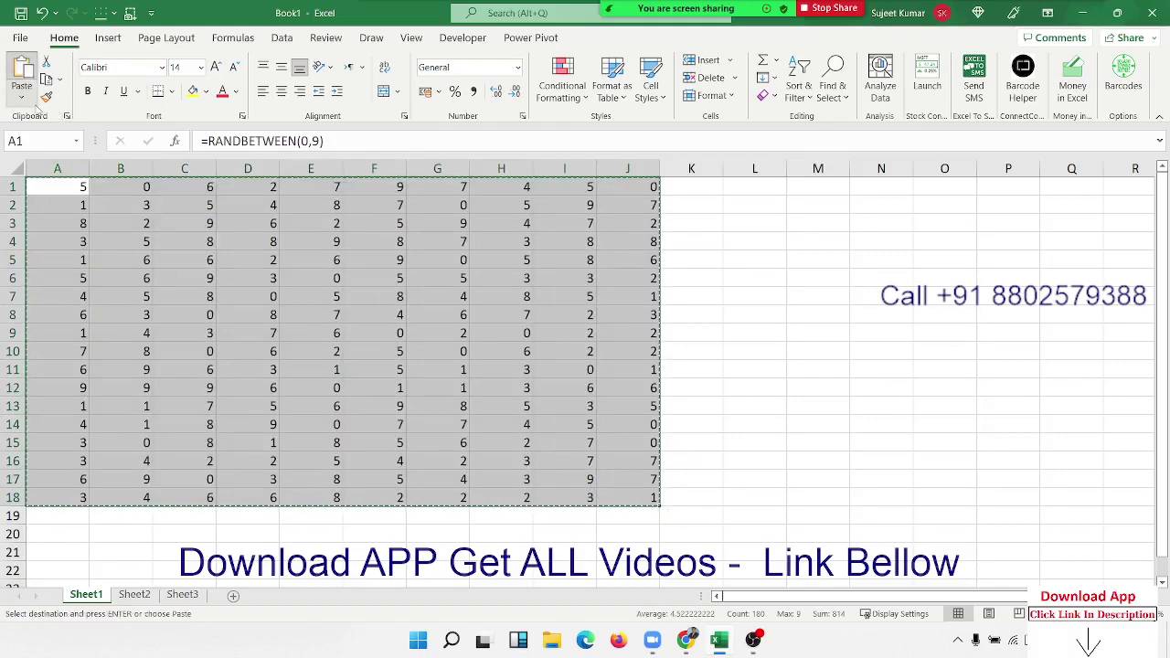
left_click(22, 97)
left_click(19, 213)
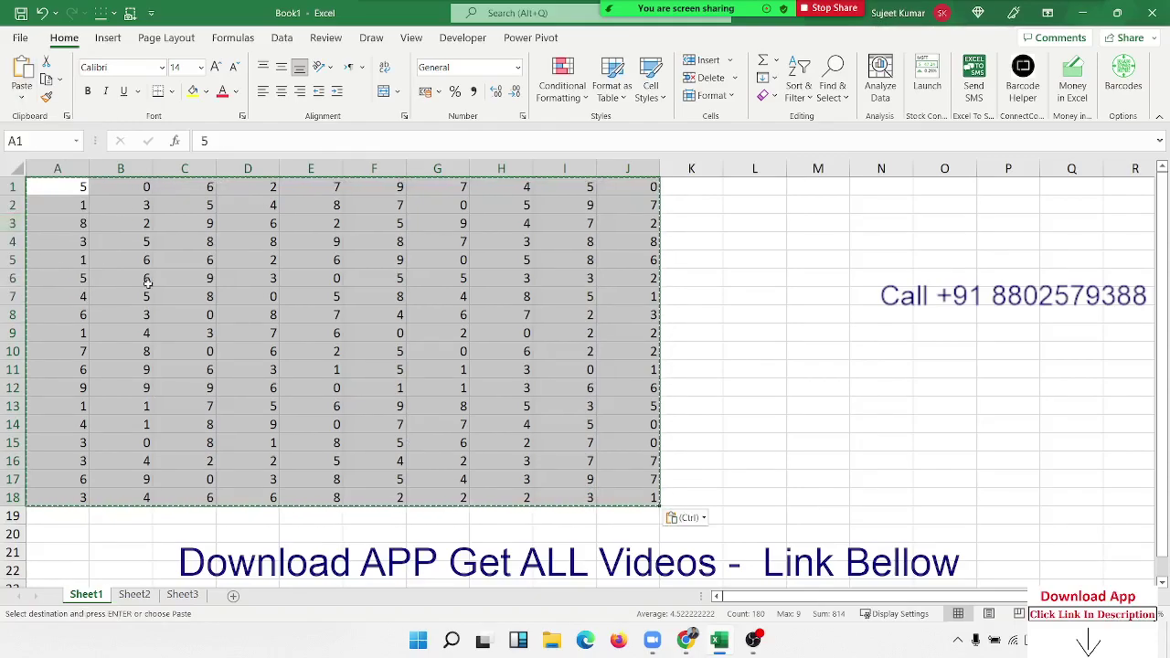
key("Escape")
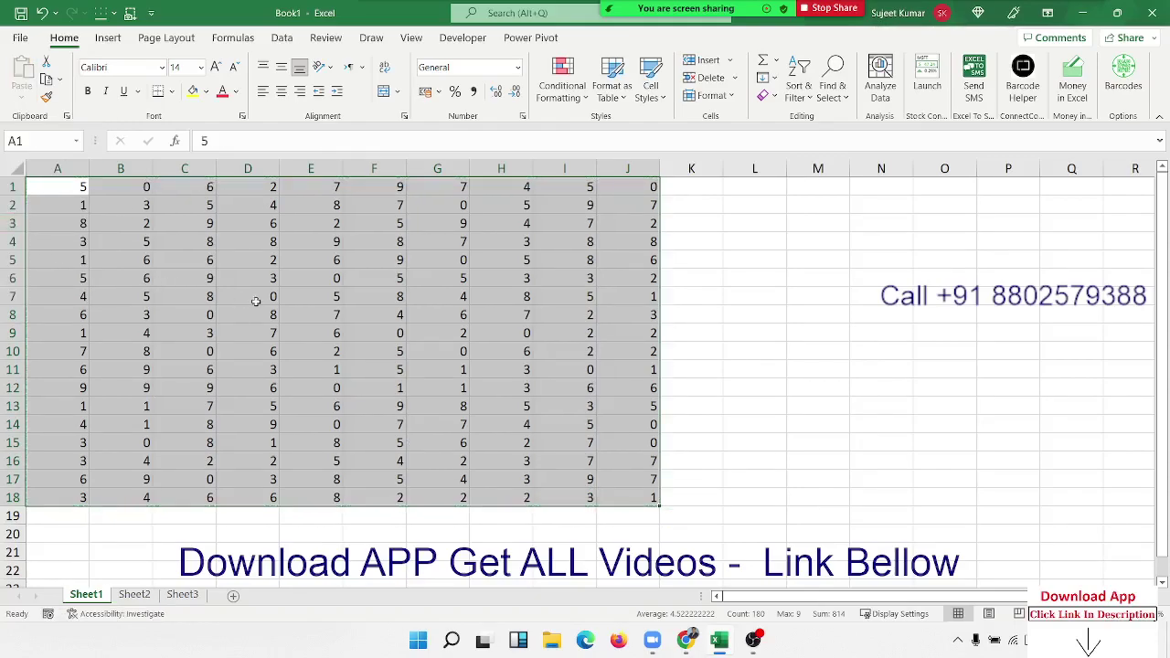
Step: Format A1:J18 as Accounting with symbol None and 0 decimal places
right_click(256, 301)
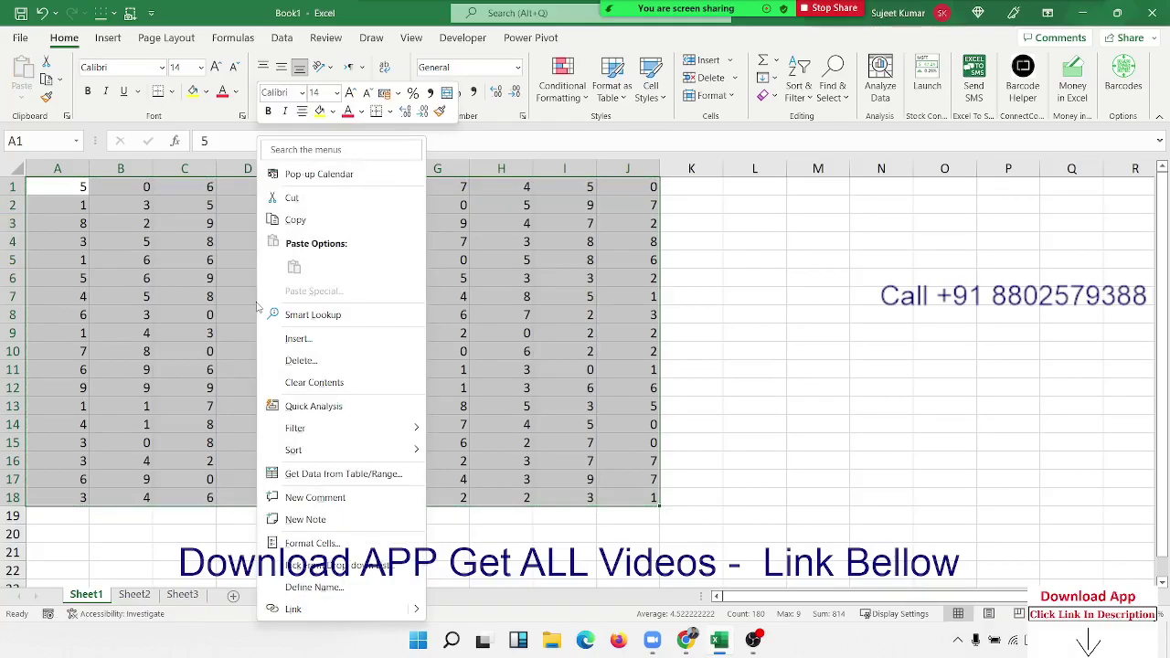
left_click(338, 543)
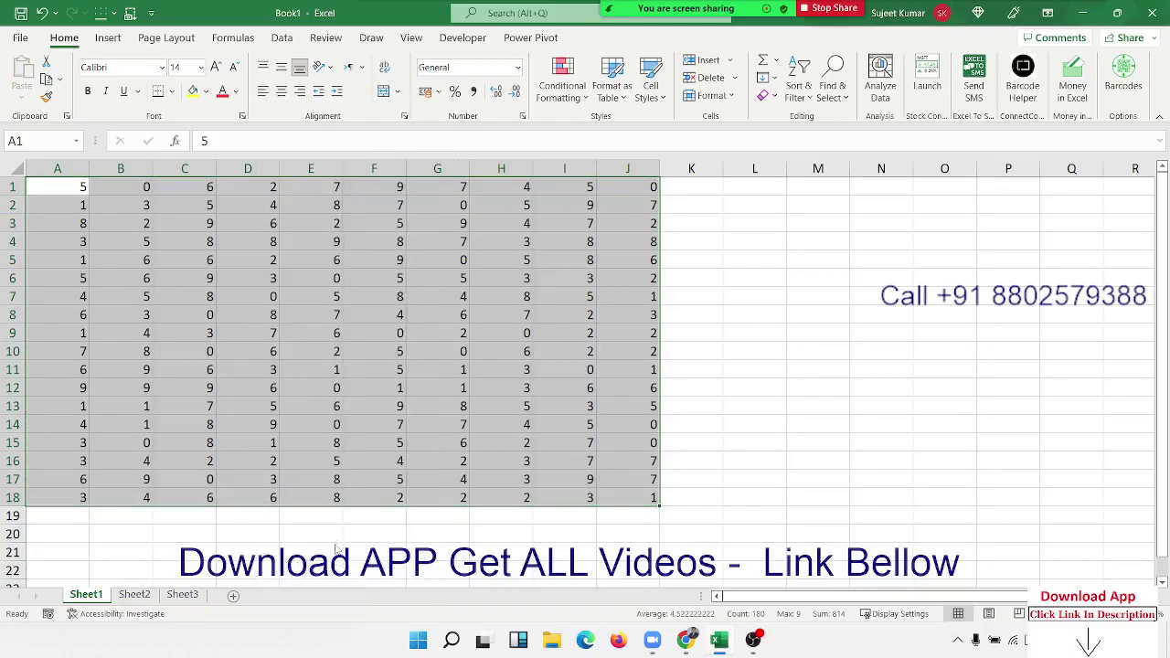
left_click(179, 338)
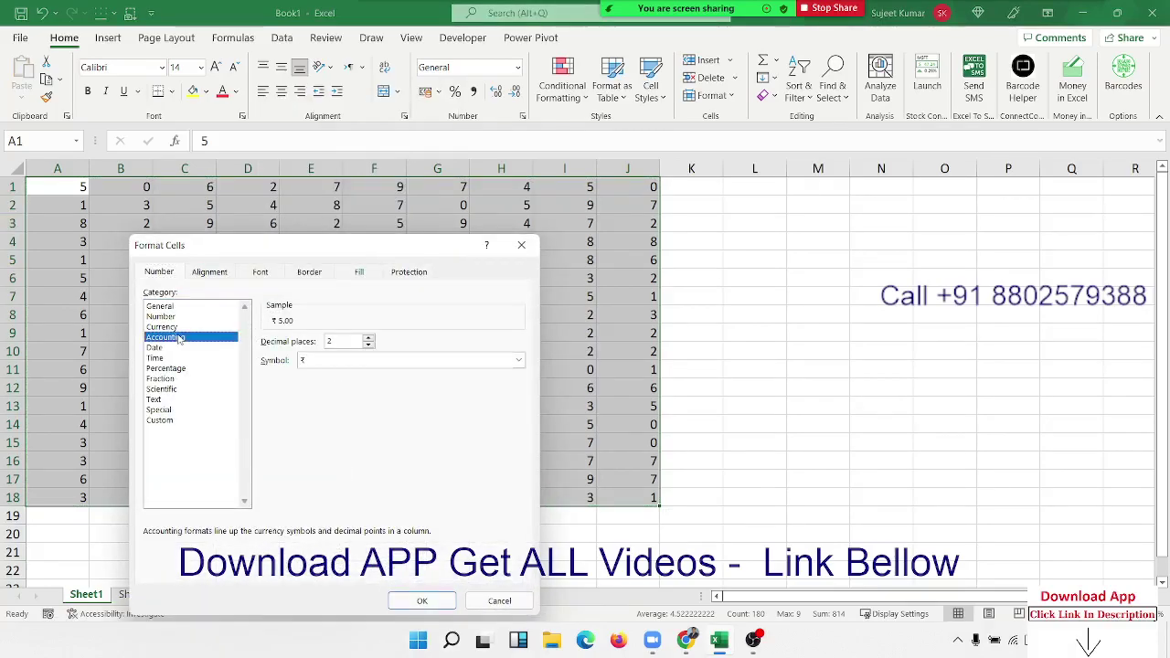
left_click(359, 362)
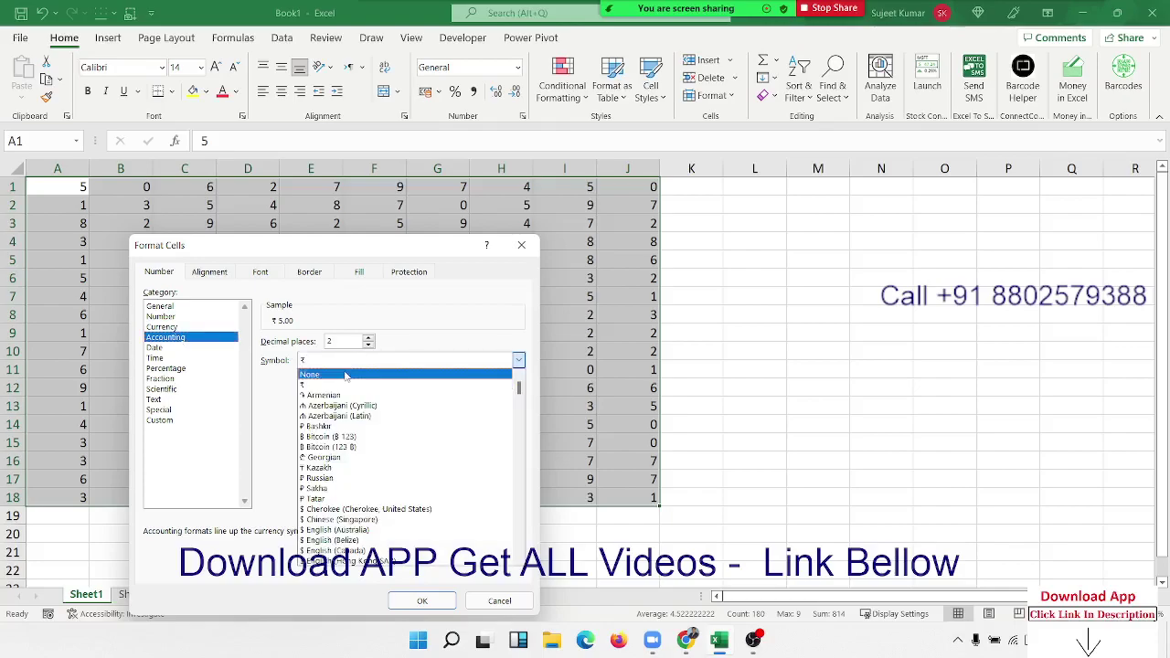
left_click(350, 374)
key("shift+Tab")
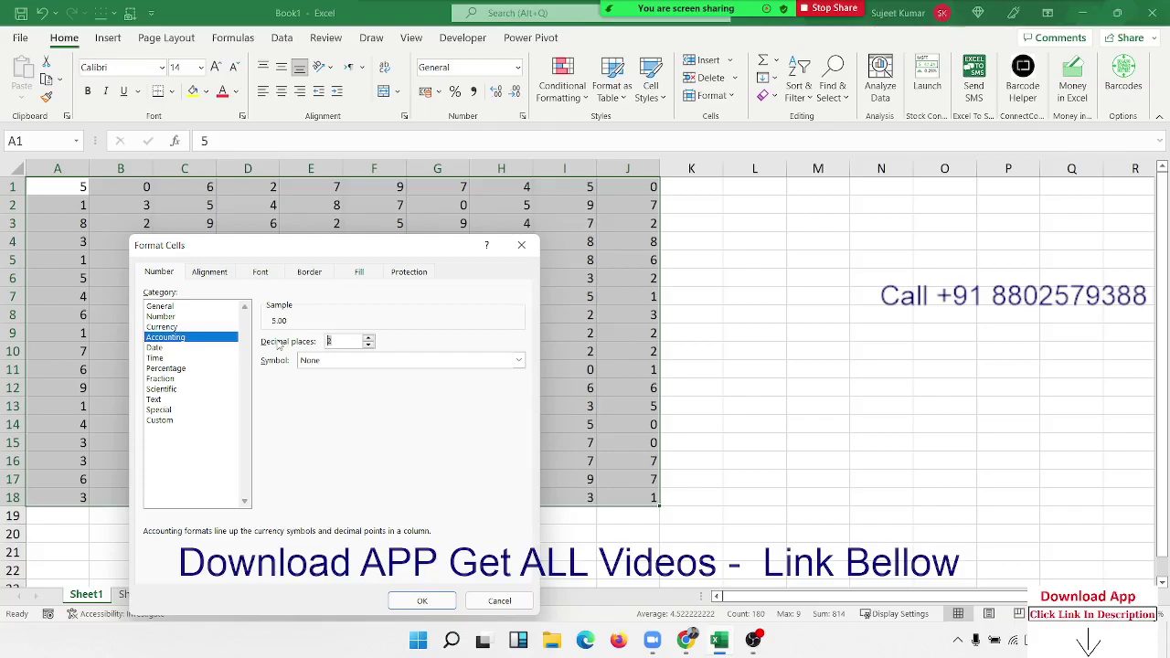
type("0")
left_click(405, 598)
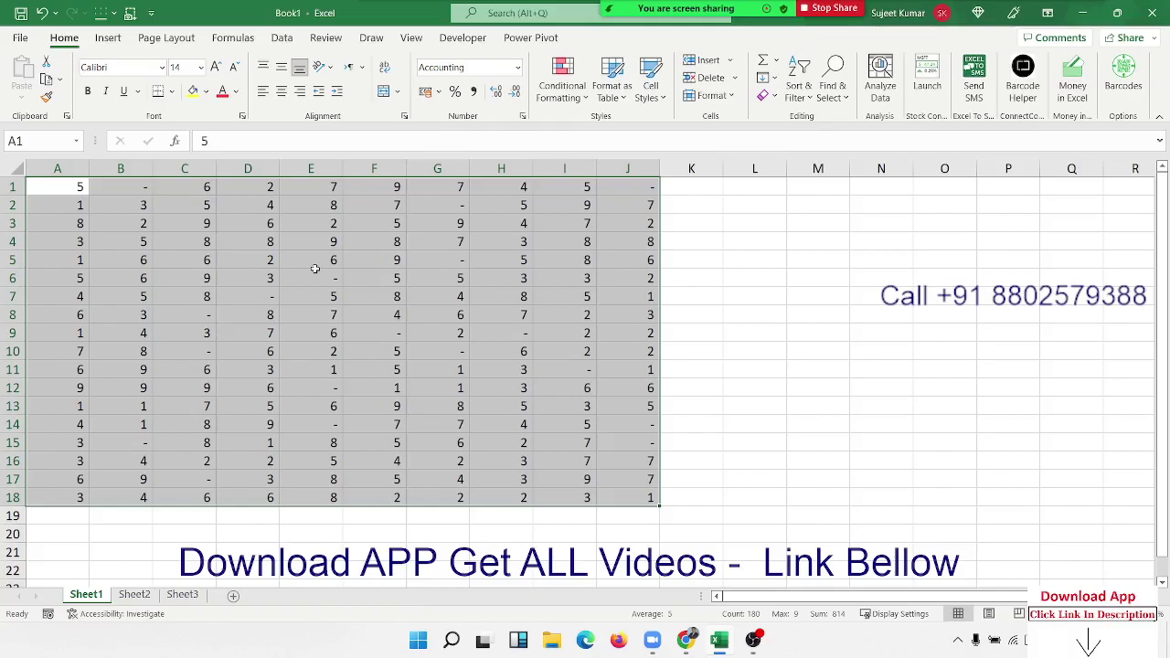
Step: Check in edit mode that D7 stores 0, then switch to Sheet2
left_click(255, 305)
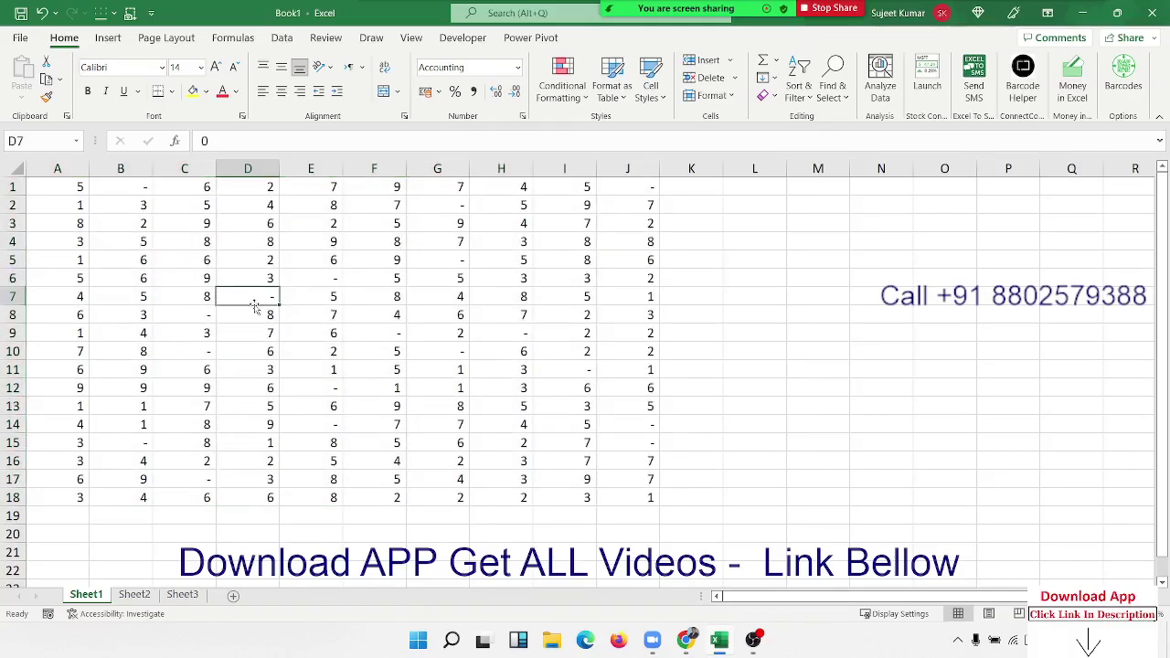
double_click(205, 141)
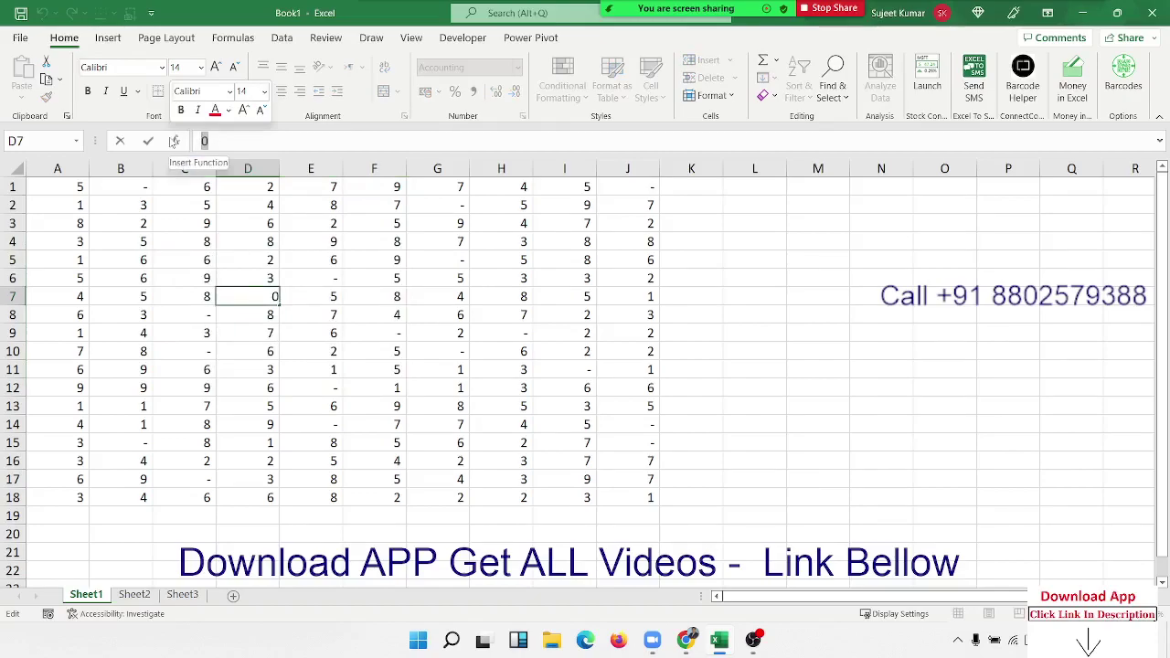
key("Escape")
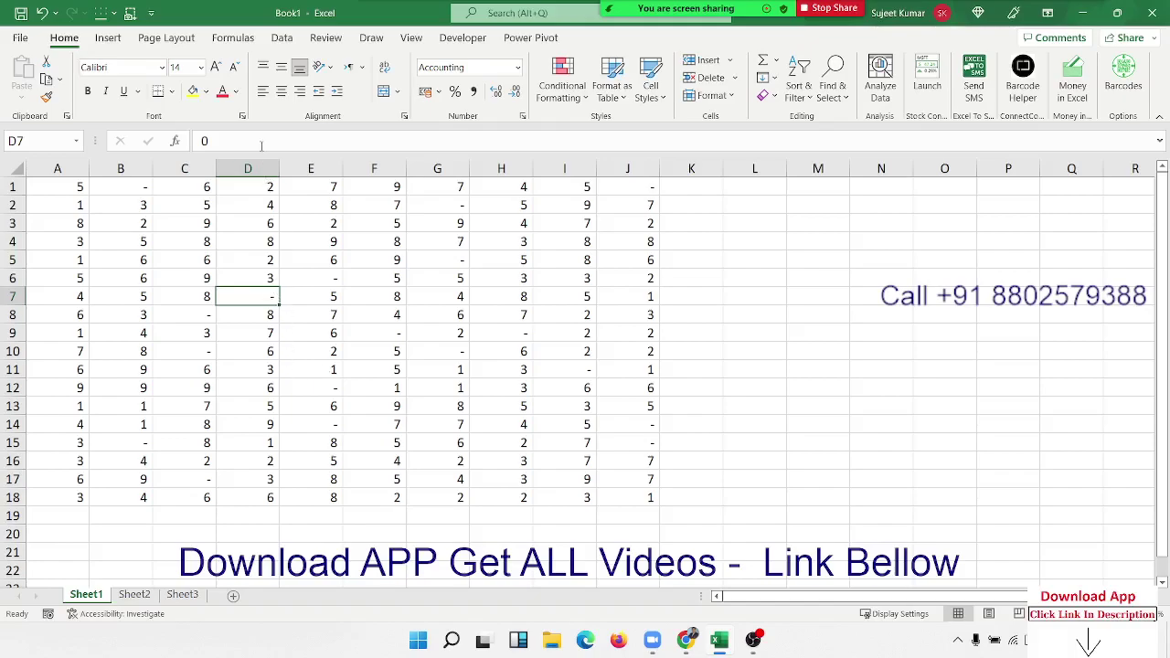
left_click(134, 595)
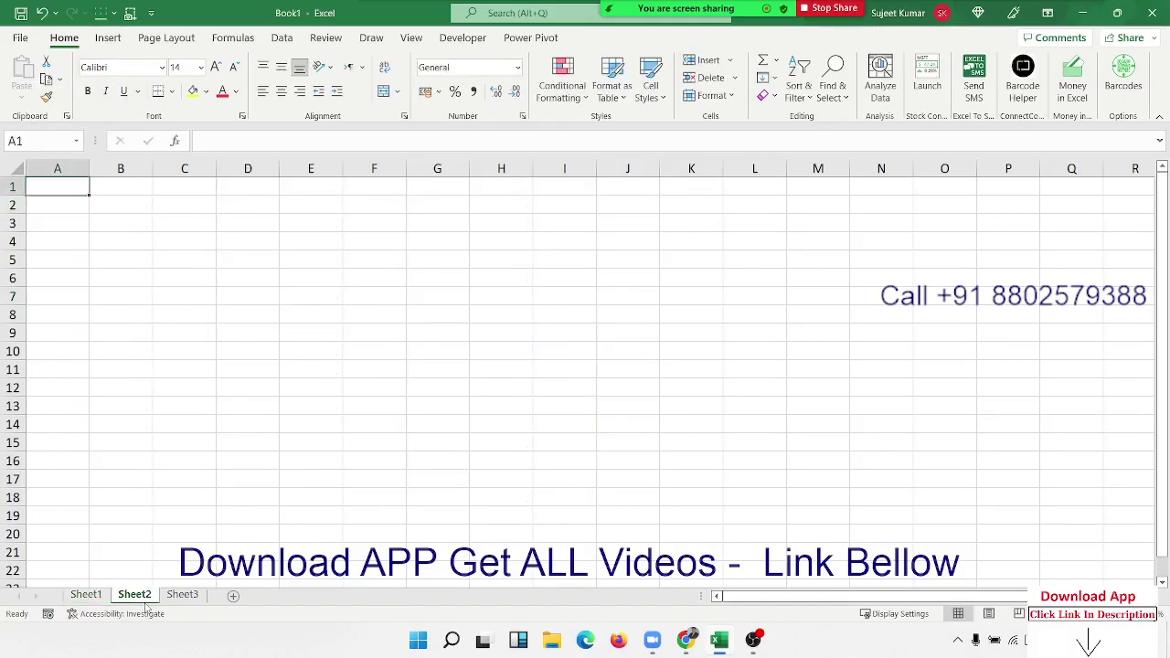
right_click(282, 335)
left_click(333, 543)
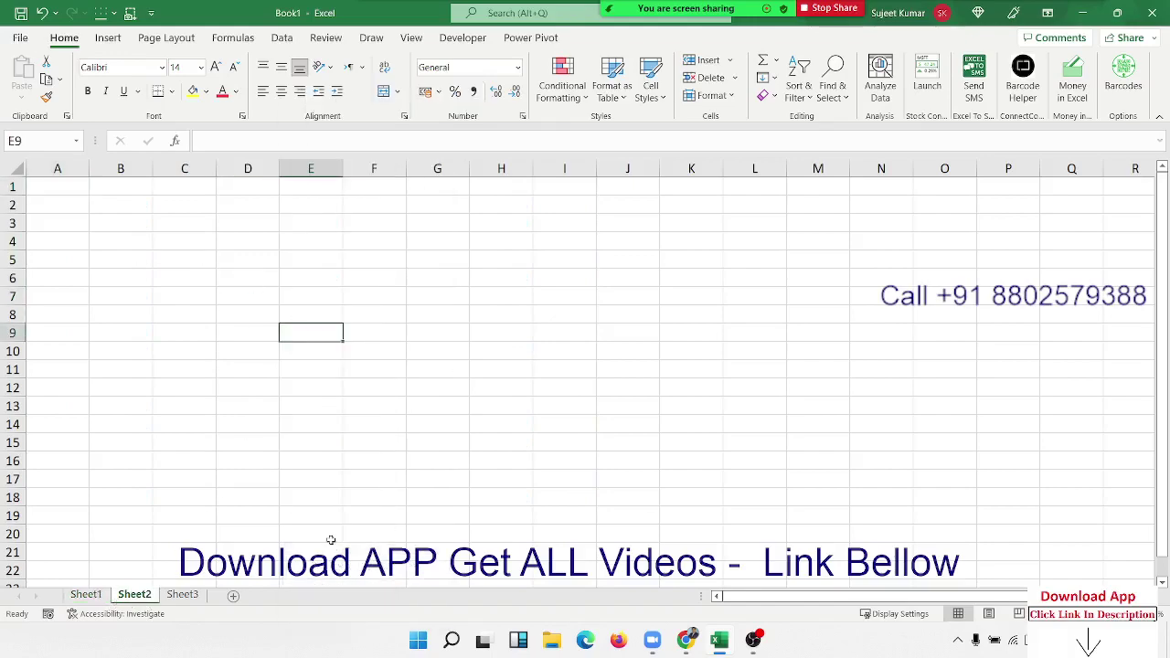
left_click(150, 349)
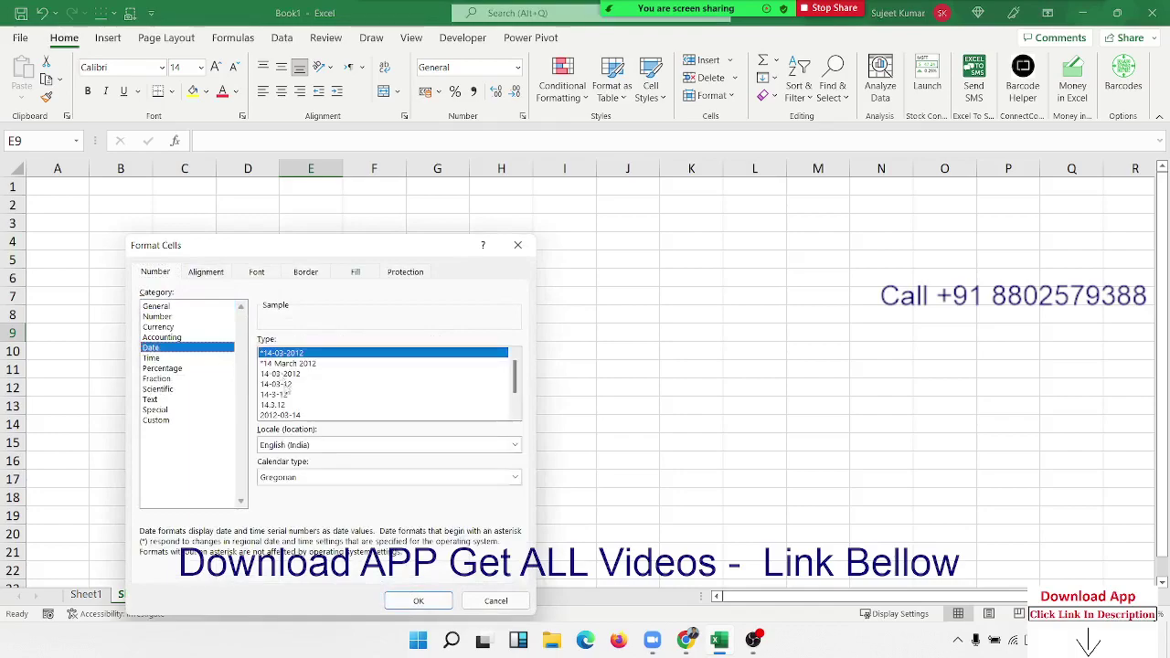
left_click(300, 448)
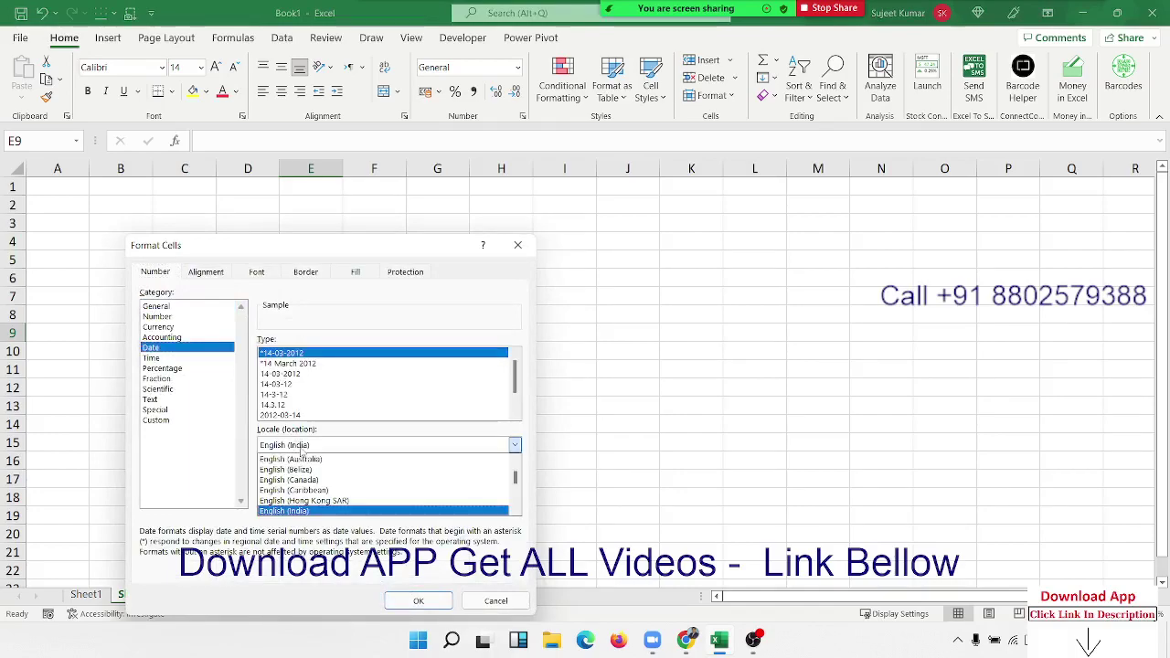
left_click(300, 447)
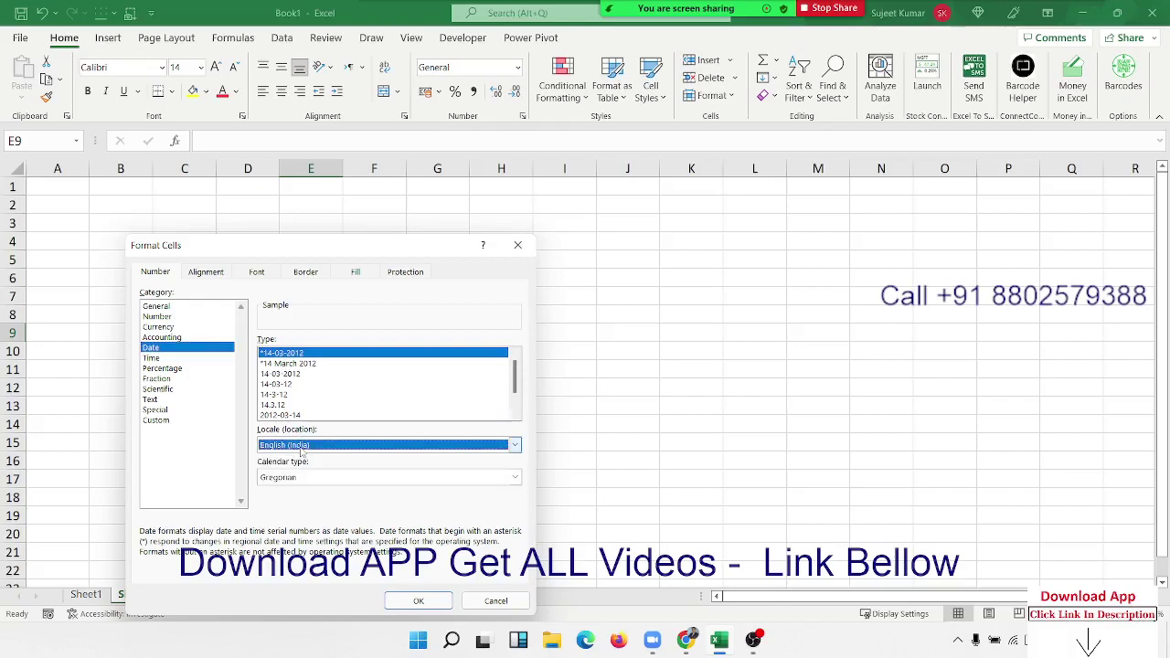
left_click(185, 358)
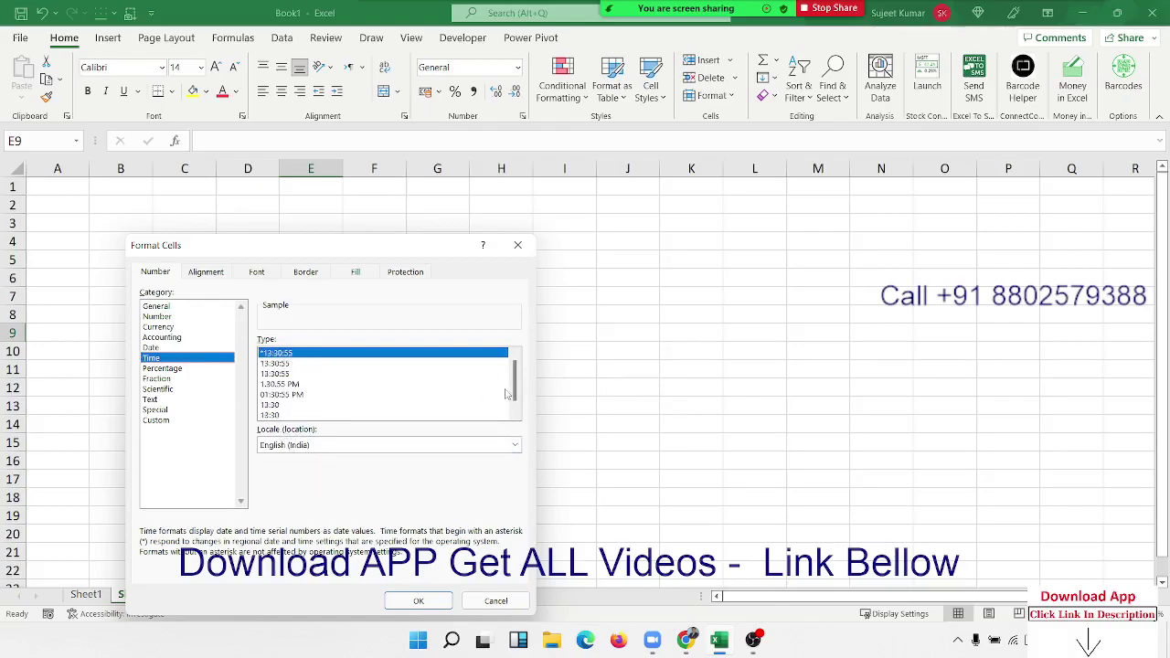
scroll(523, 391, "down", 1)
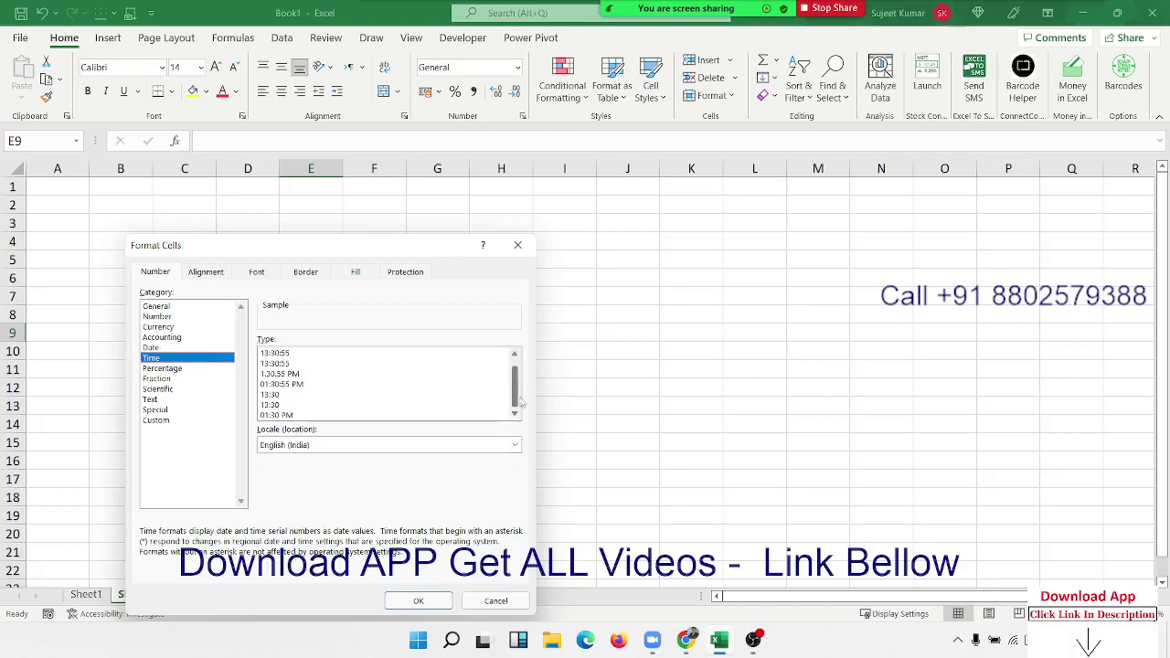
scroll(523, 384, "up", 1)
key("Escape")
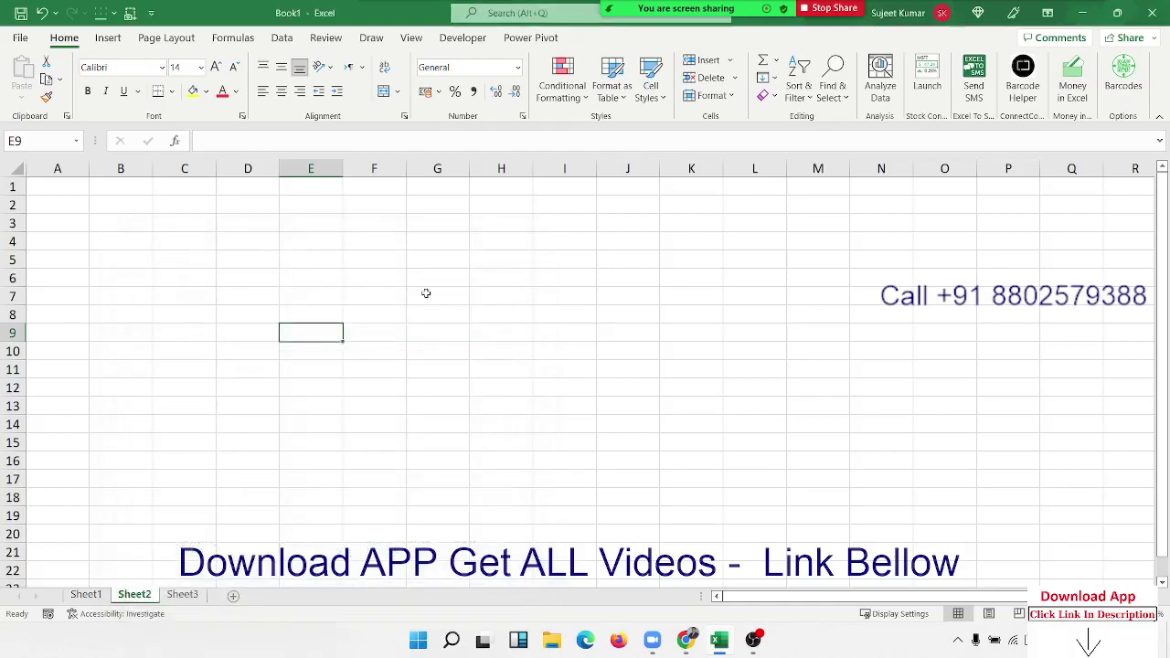
Step: Enter 37:30:13 in E5 and reset it to General so it shows 1.56265
left_click(285, 262)
type("37:")
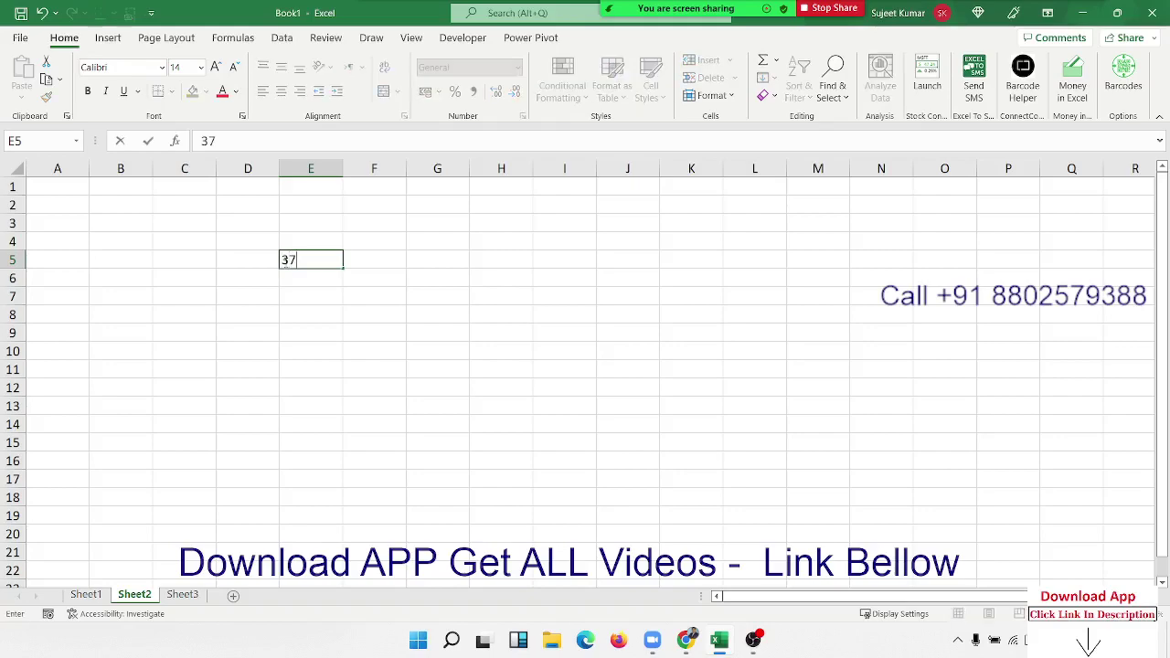
type("30")
type(":")
type("1")
type("3")
key("Return")
key("Up")
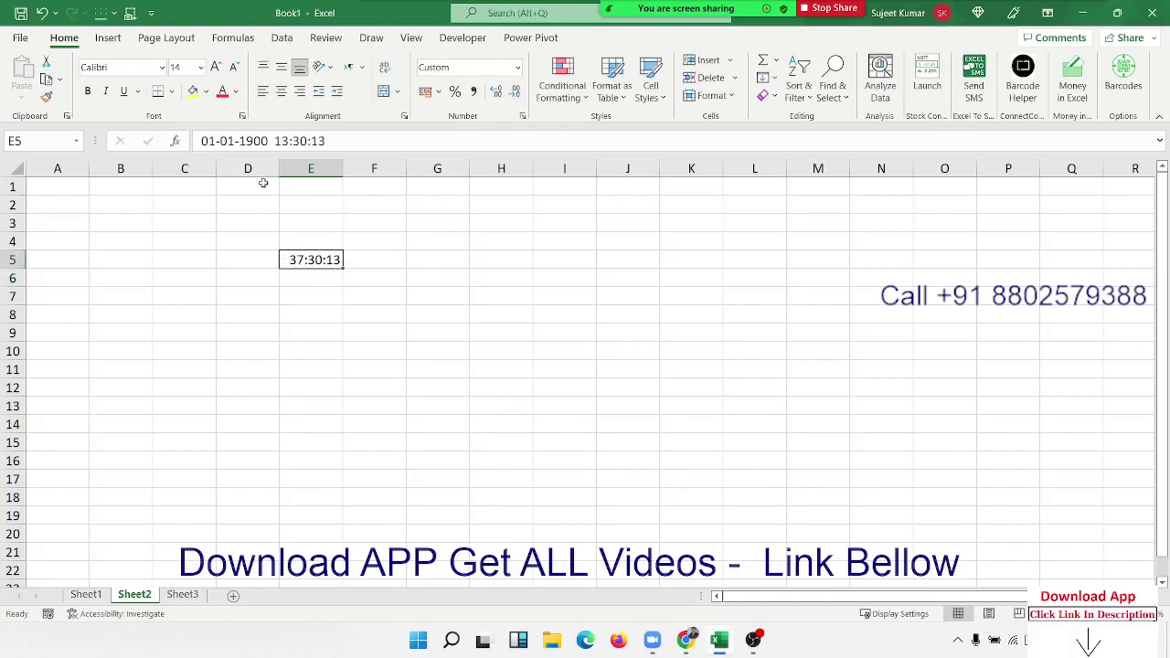
key("ctrl+shift+asciitilde")
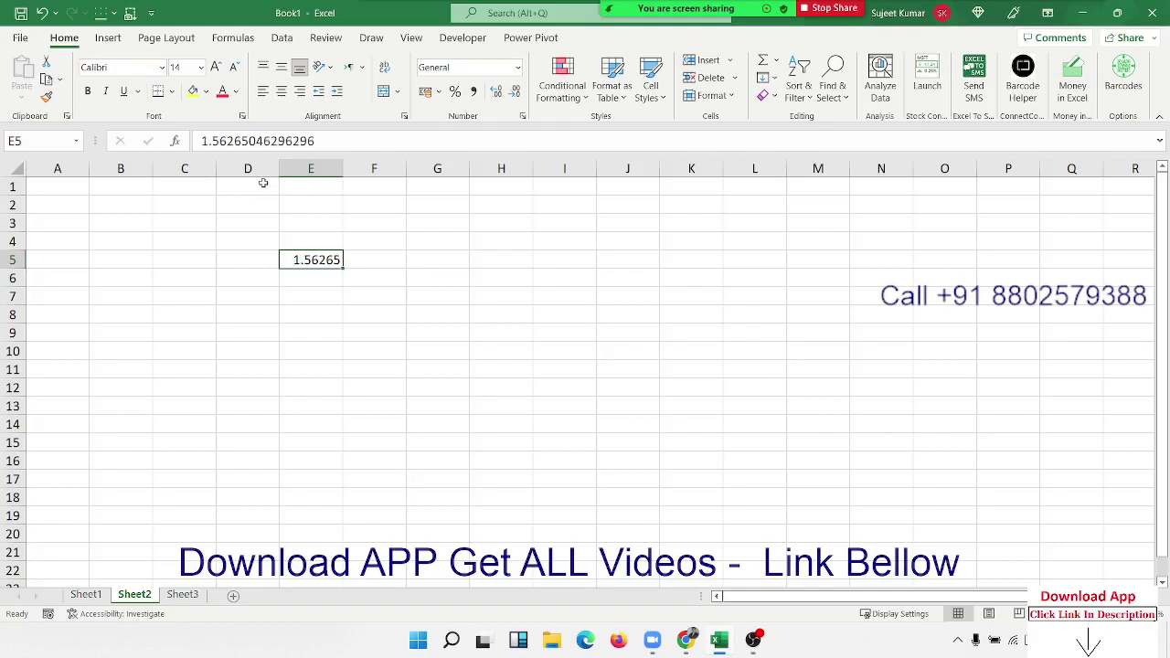
Step: Preview the 01:30:55 PM, 13:30:55 and 1:30:55 PM Time styles for E5
left_click(522, 115)
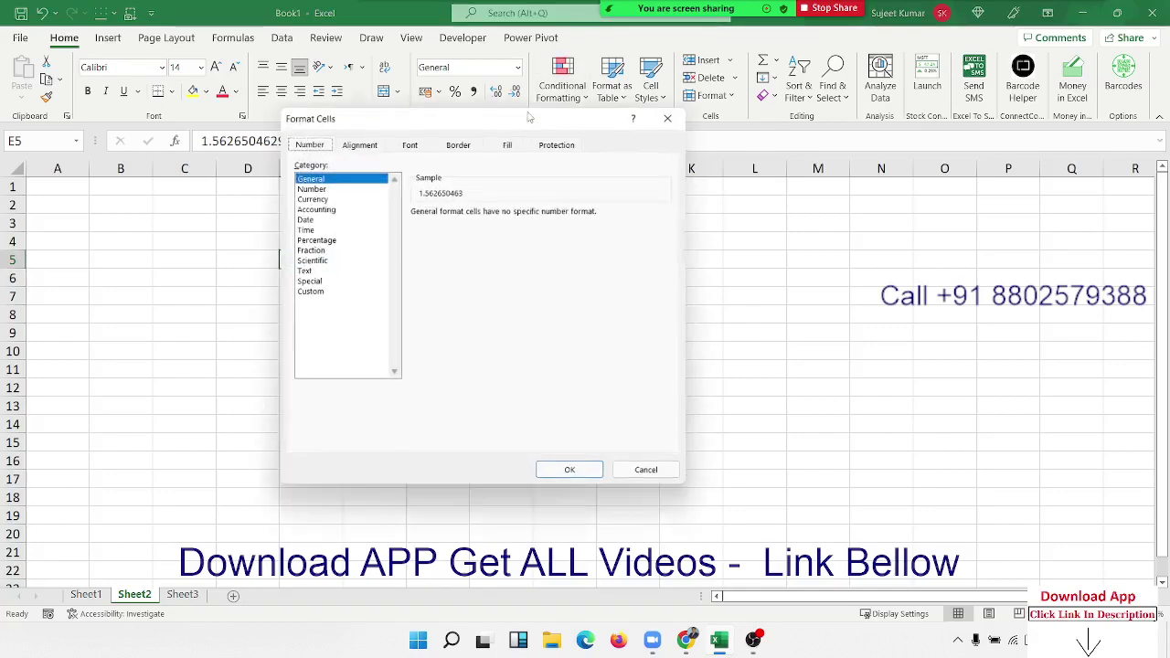
left_click(304, 230)
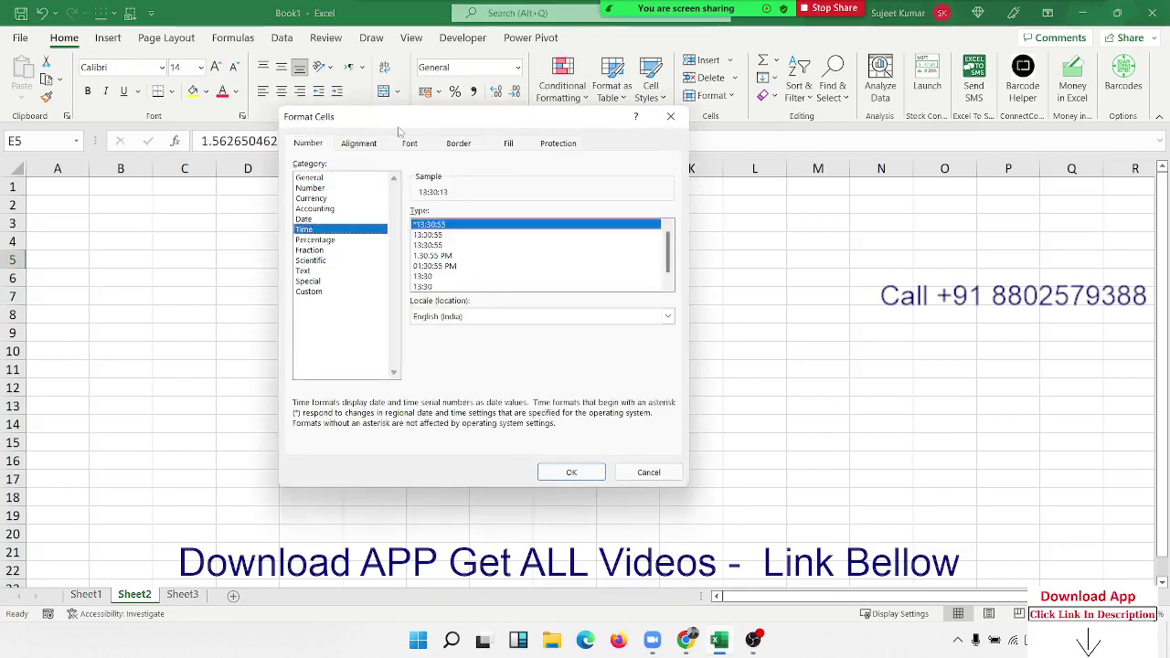
left_click_drag(402, 127, 622, 114)
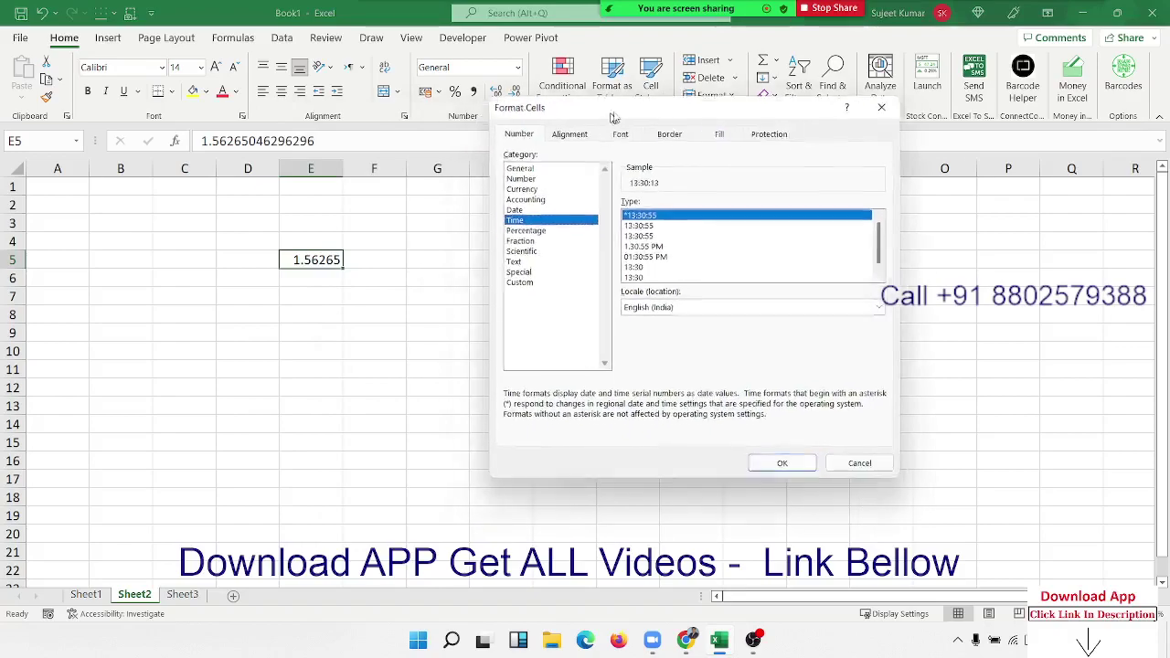
left_click(654, 254)
scroll(655, 267, "down", 1)
scroll(656, 267, "up", 1)
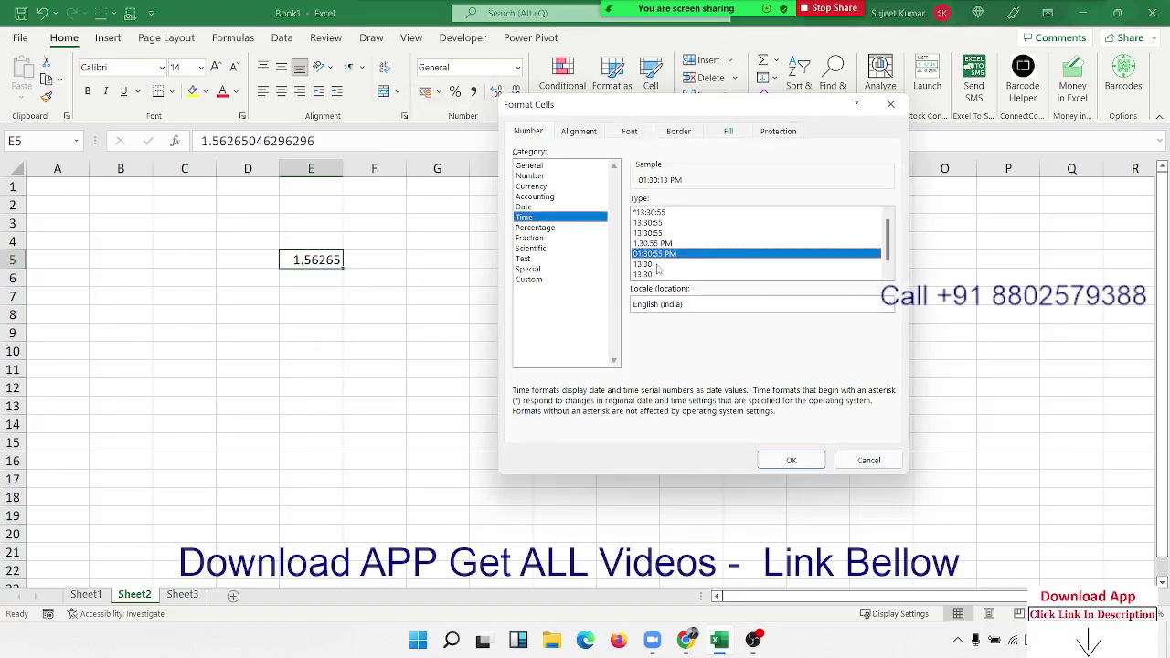
left_click(660, 213)
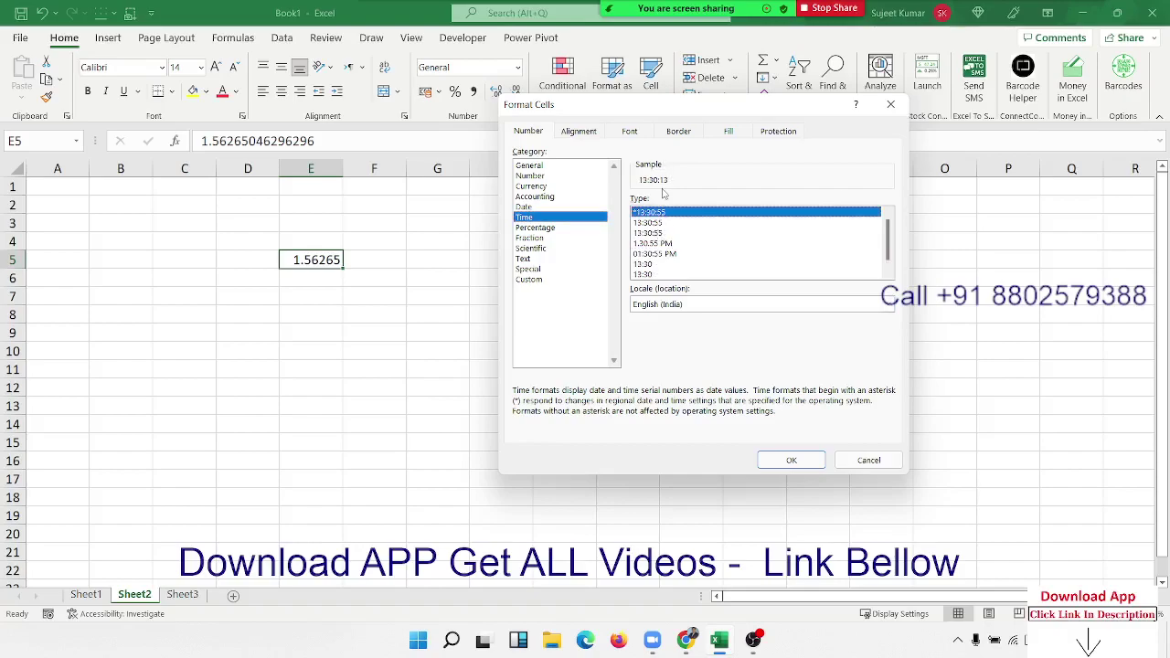
left_click(664, 223)
Step: With locale English (United States), apply the 37:30:55 elapsed-hours format to E5
left_click(662, 243)
left_click(664, 304)
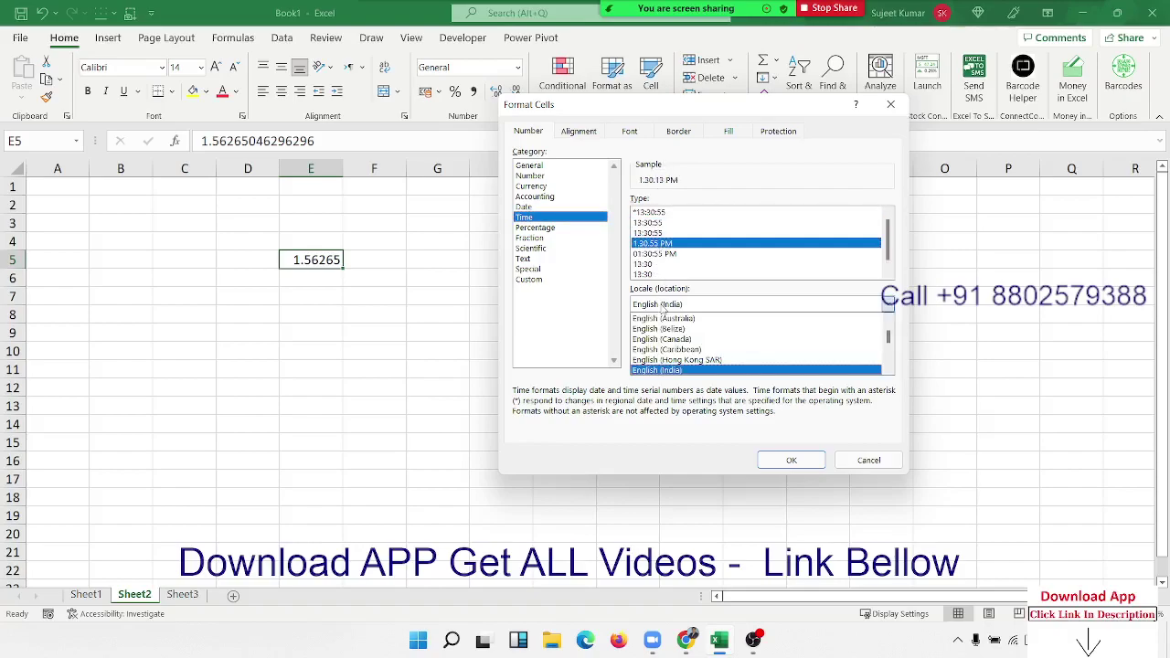
scroll(661, 306, "down", 5)
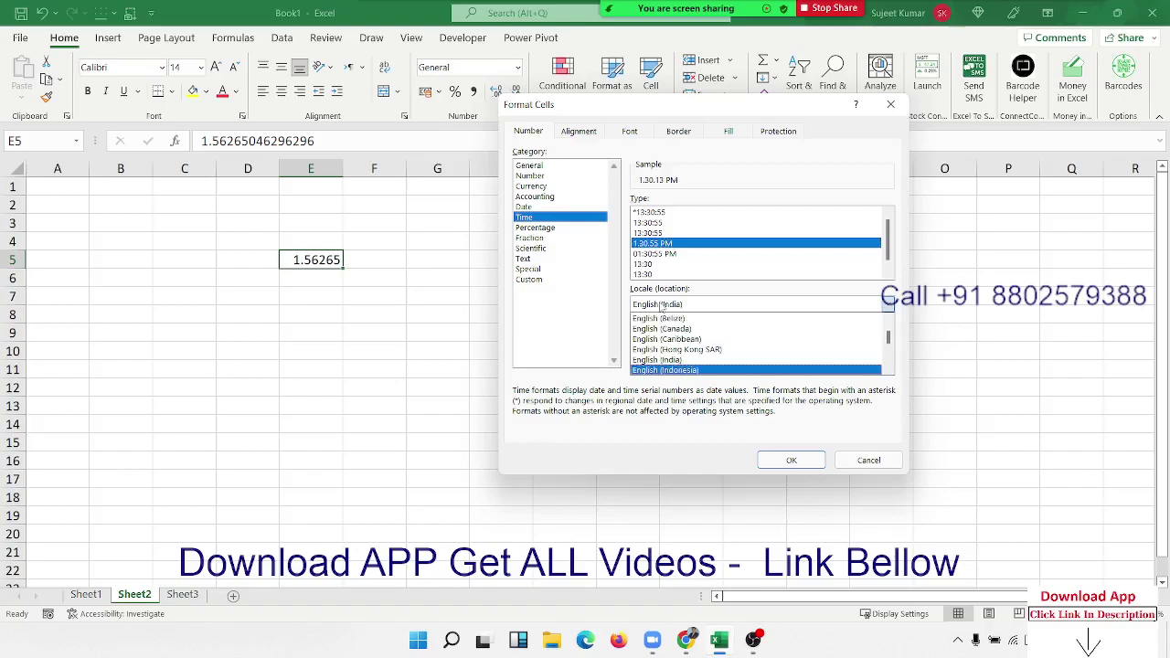
scroll(662, 306, "down", 5)
scroll(662, 306, "down", 10)
scroll(662, 306, "down", 10)
scroll(662, 306, "up", 3)
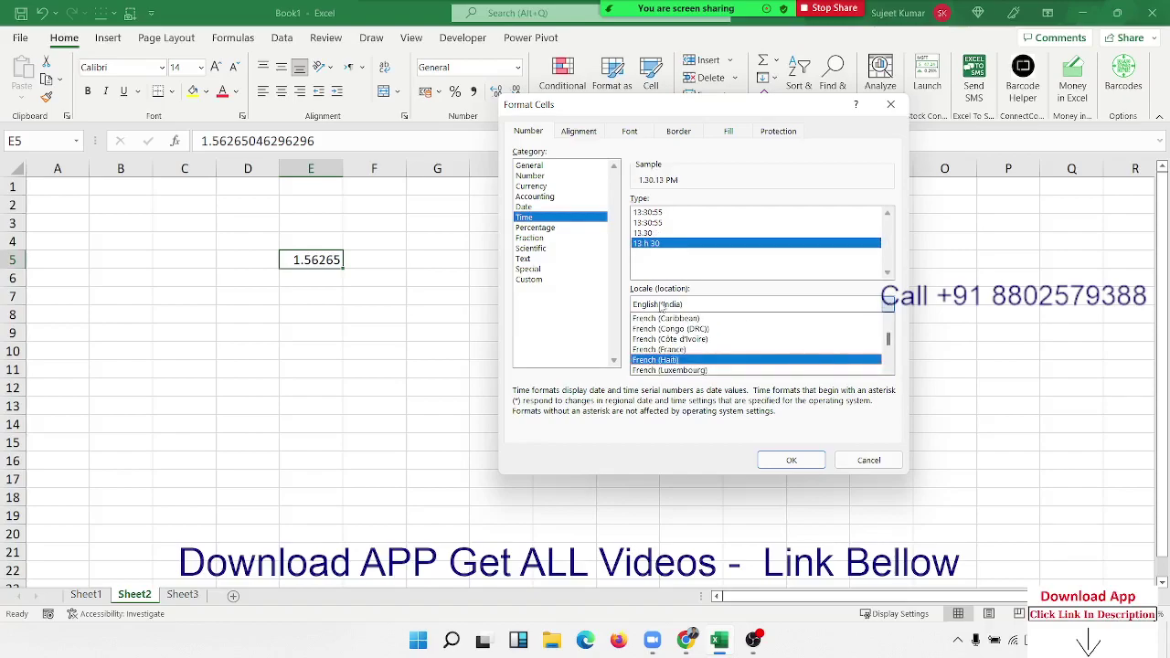
scroll(662, 306, "up", 5)
scroll(662, 306, "up", 4)
scroll(661, 306, "up", 3)
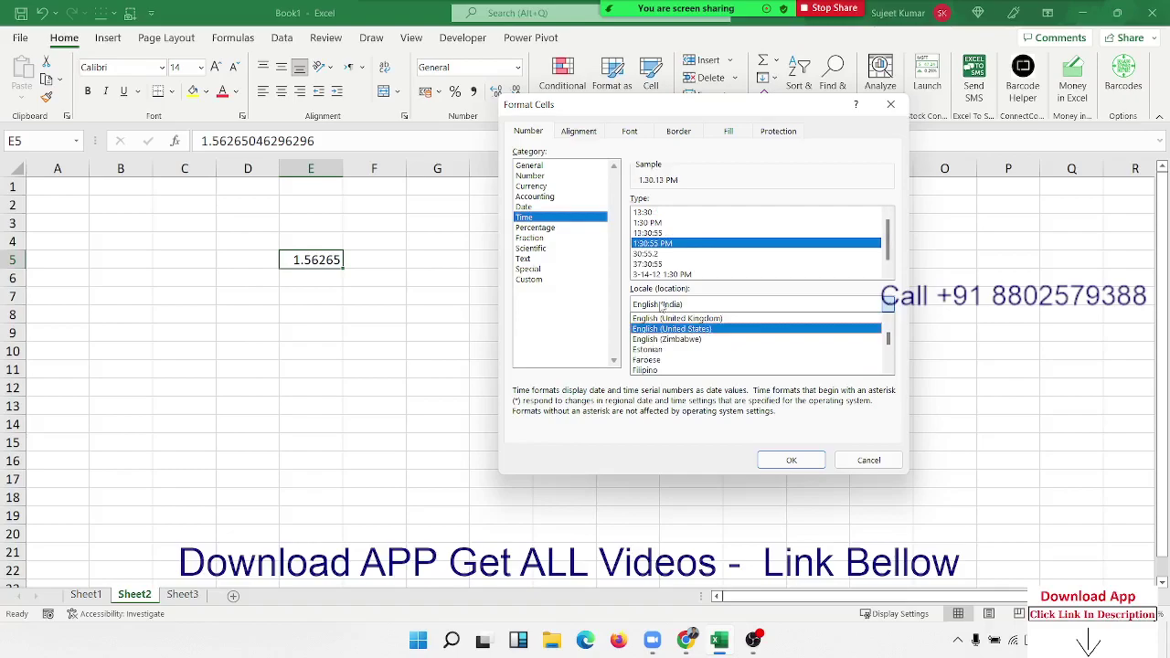
left_click(662, 307)
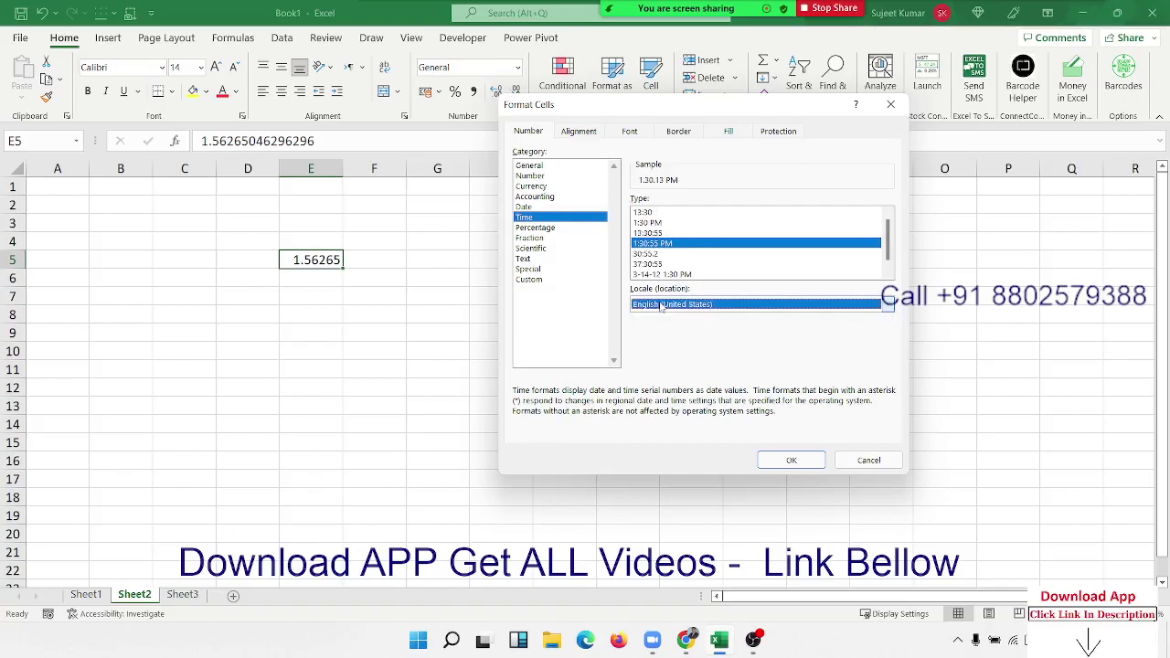
left_click(663, 265)
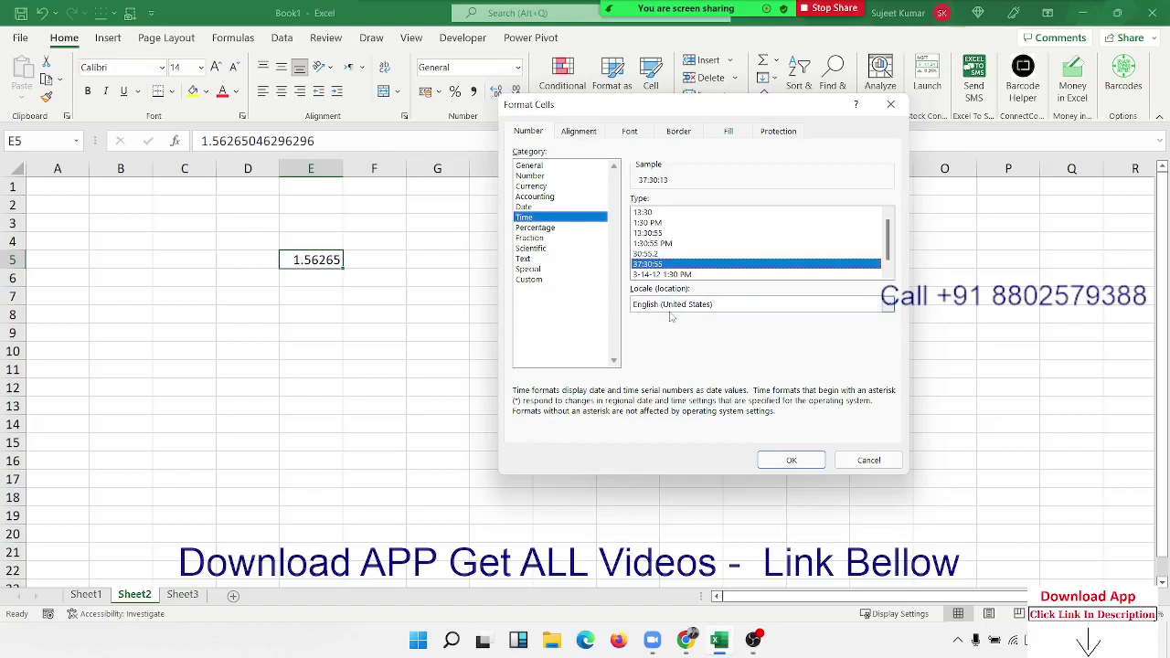
left_click(776, 459)
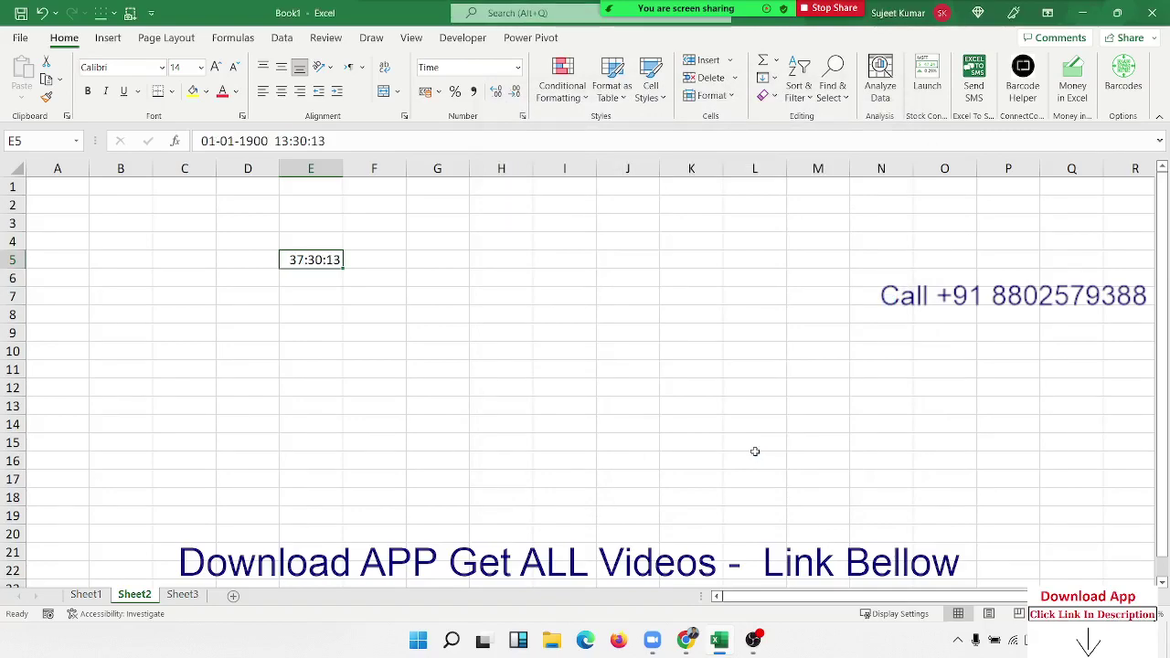
Step: Preview the Percentage and Fraction formats for E5 in Format Cells
left_click(522, 116)
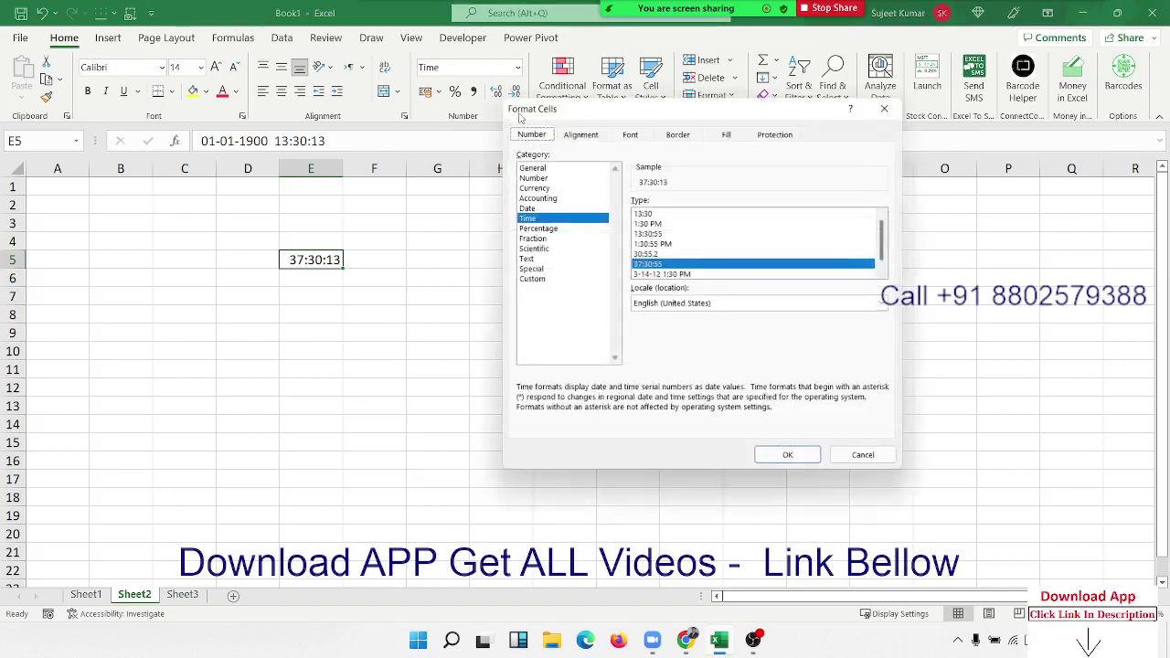
left_click(543, 230)
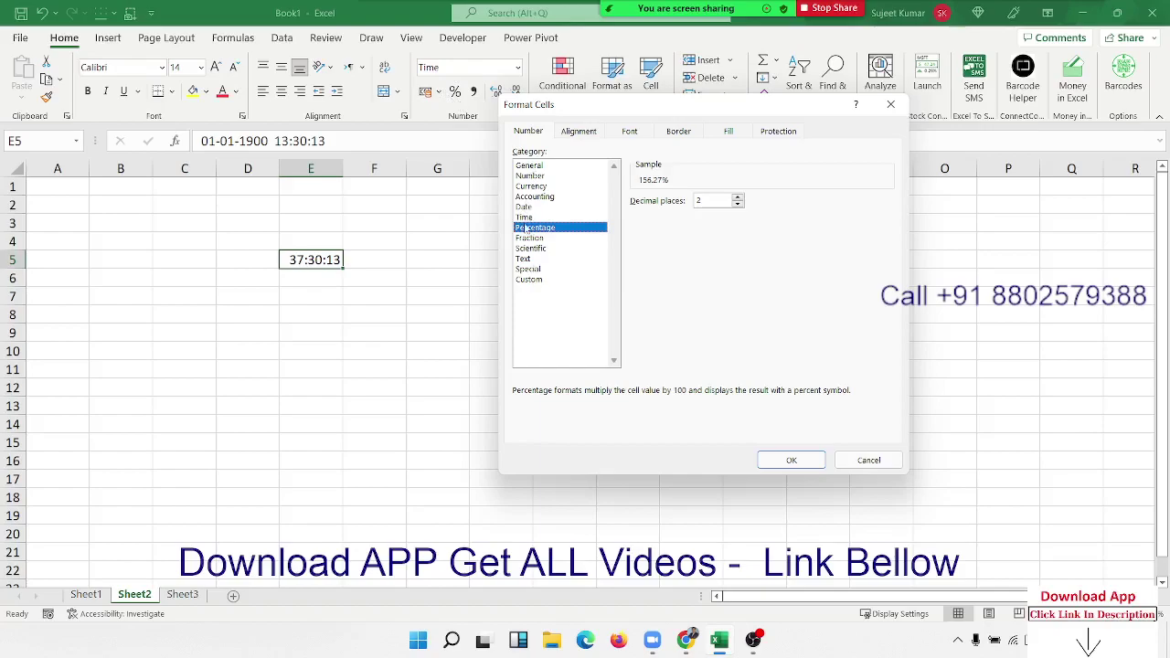
left_click(528, 240)
Step: Enter 2.5 in G4 and format it as a Fraction As halves, displaying 2 1/2
key("Escape")
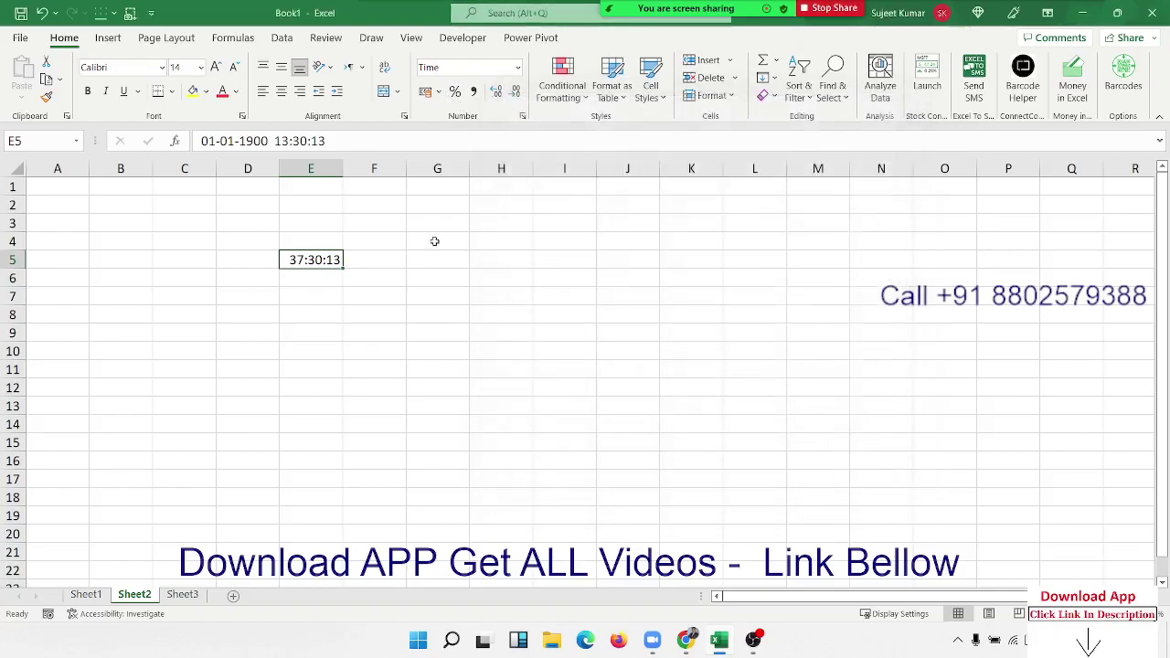
left_click(434, 240)
type("2.5")
key("Return")
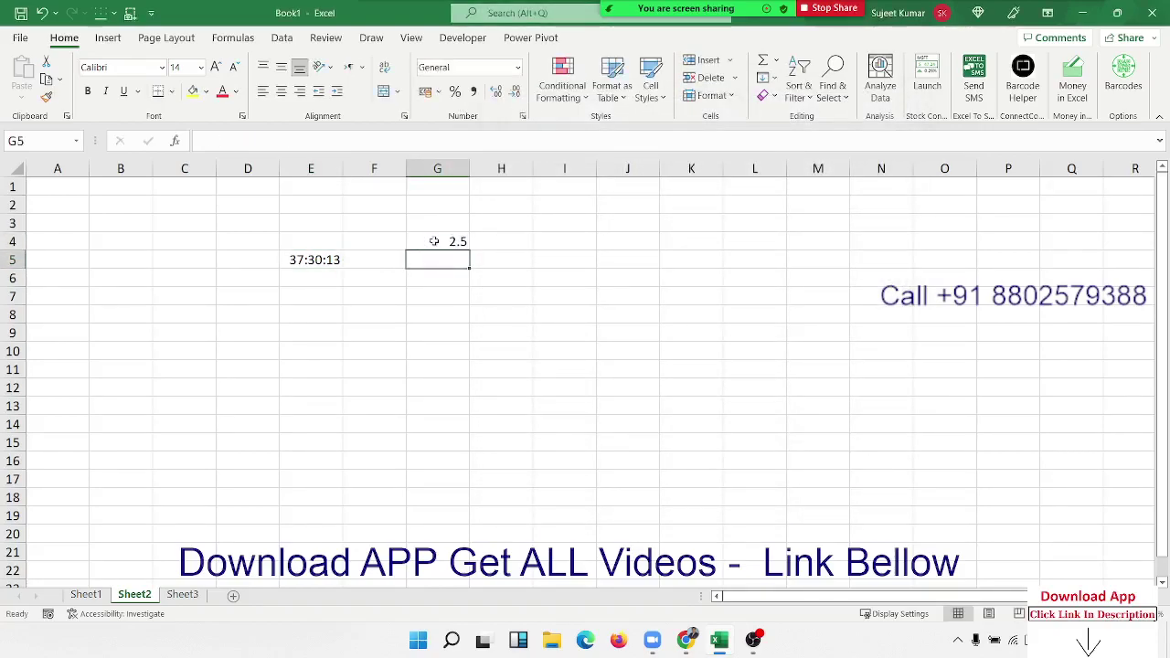
left_click(434, 241)
left_click(522, 116)
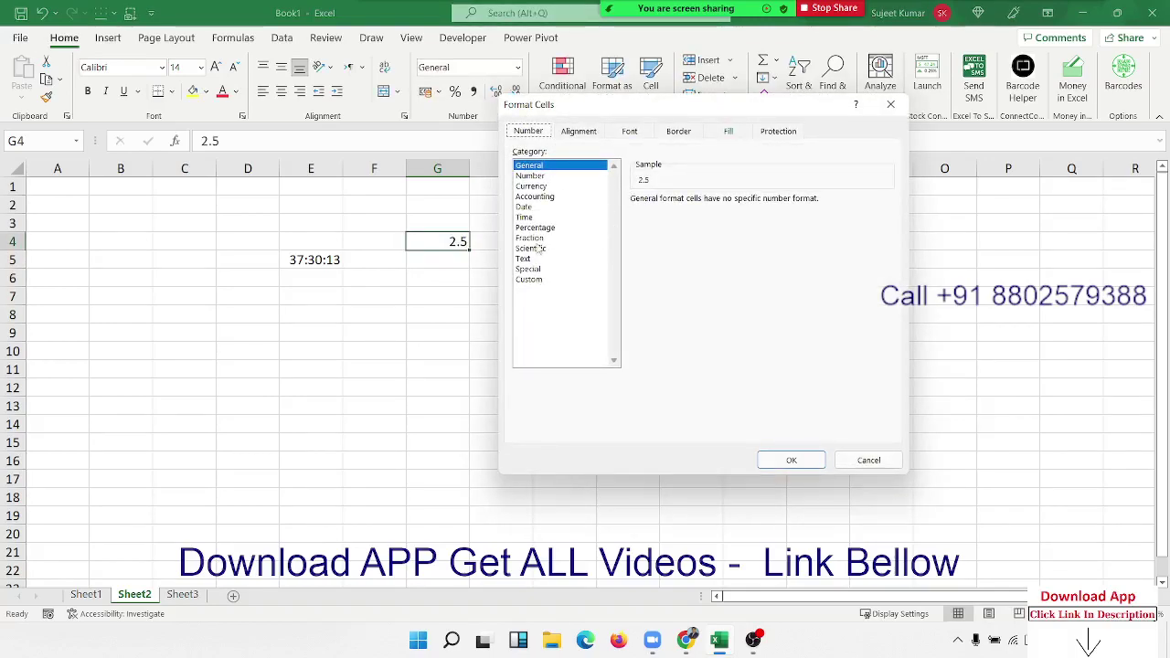
left_click(537, 239)
left_click(674, 243)
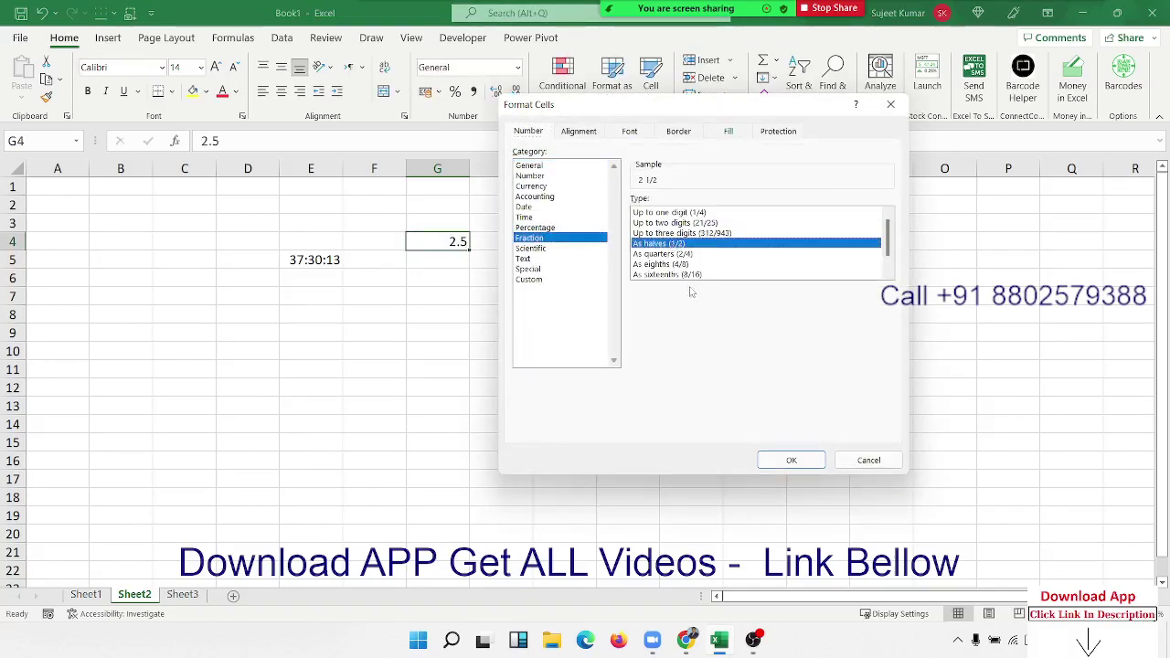
left_click(781, 462)
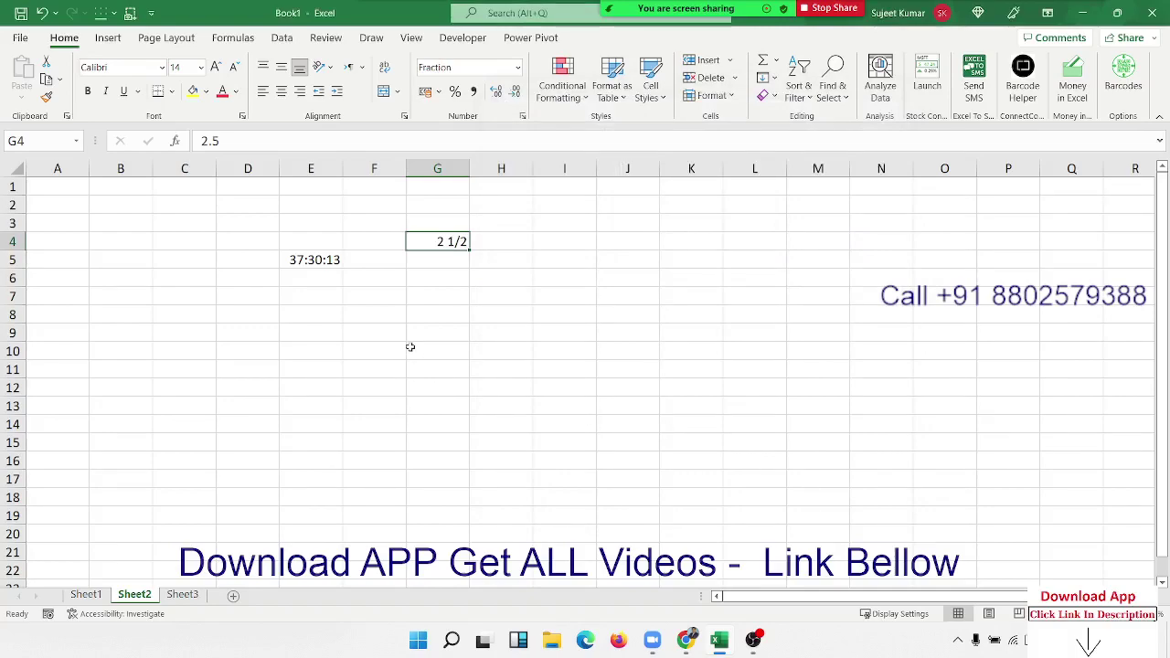
left_click(88, 191)
Step: Enter the heading Chq in A1 and 784512 in A2
type("C")
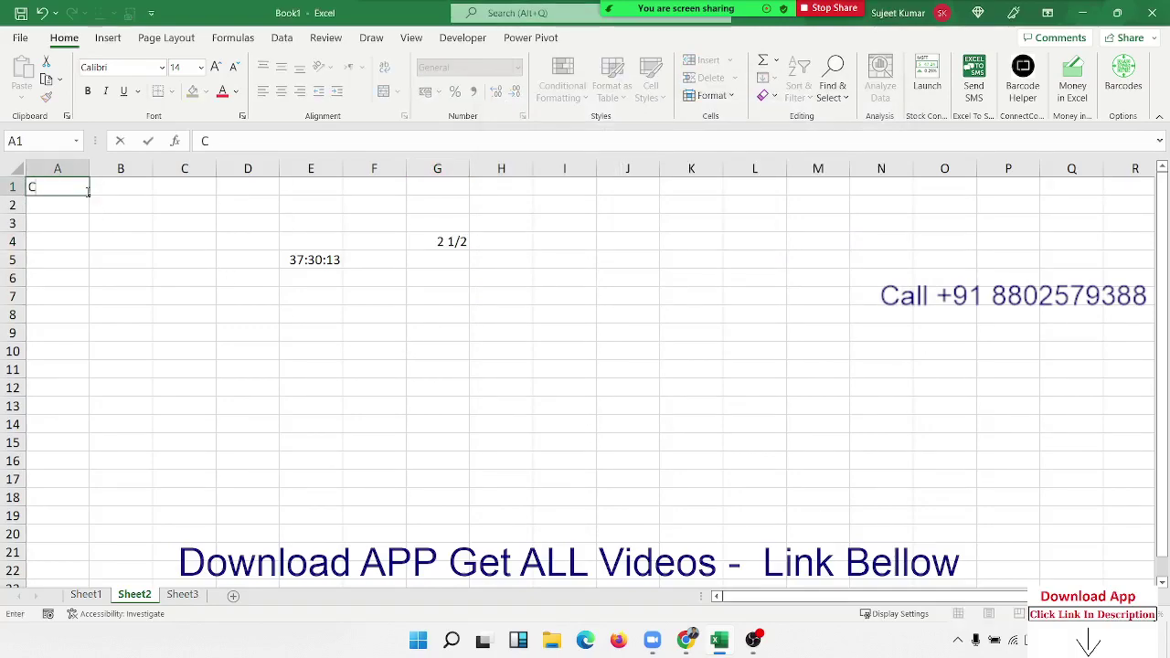
type("hq")
key("Return")
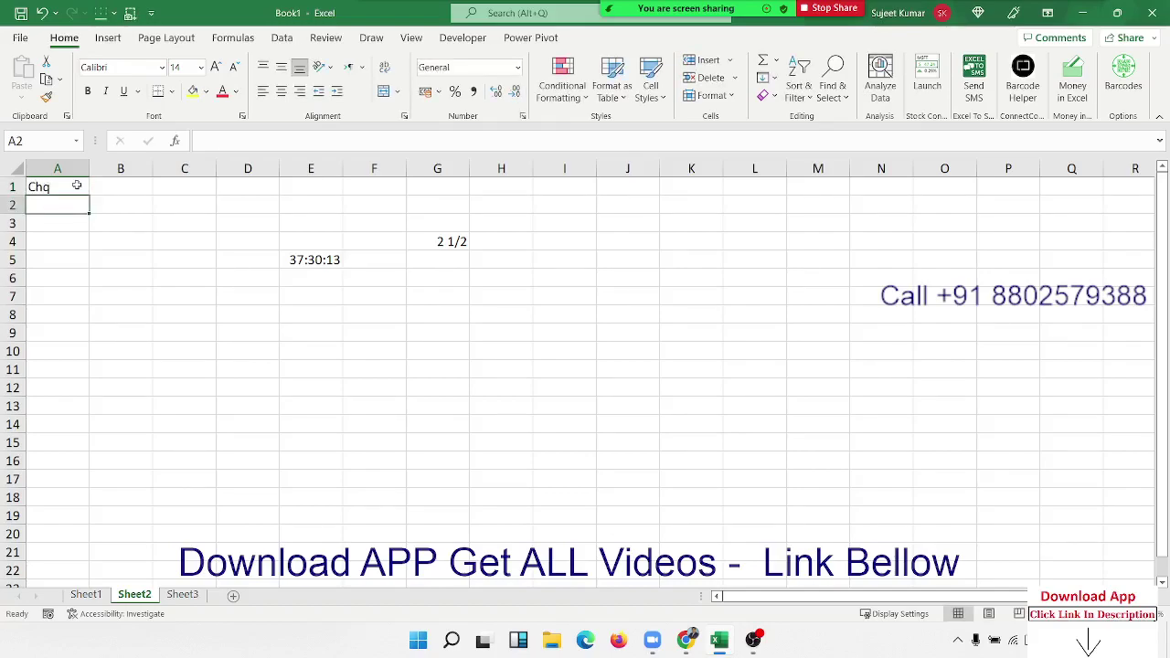
scroll(93, 221, "up", 4, "ctrl")
scroll(92, 221, "up", 1, "ctrl")
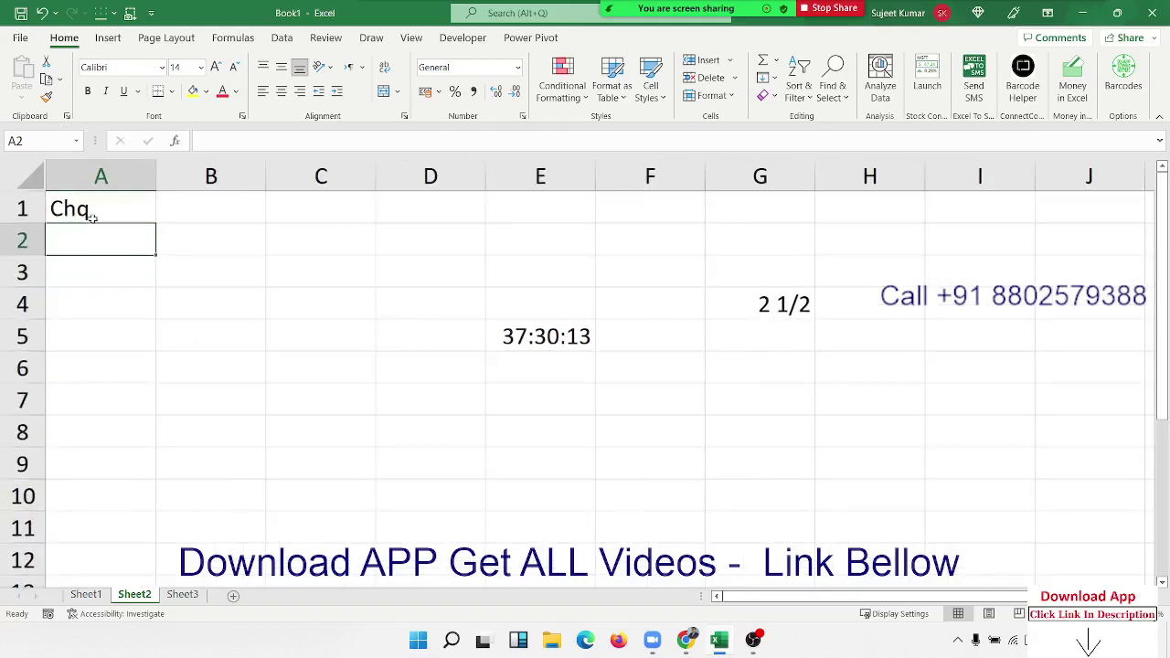
scroll(92, 221, "up", 1, "ctrl")
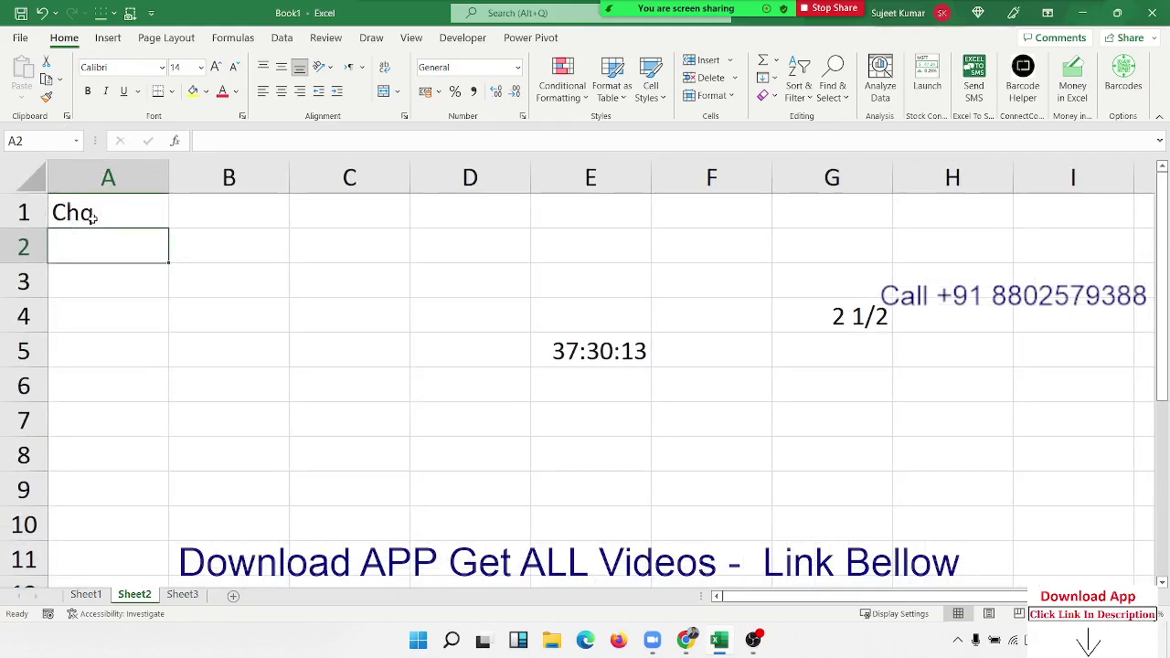
type("00123")
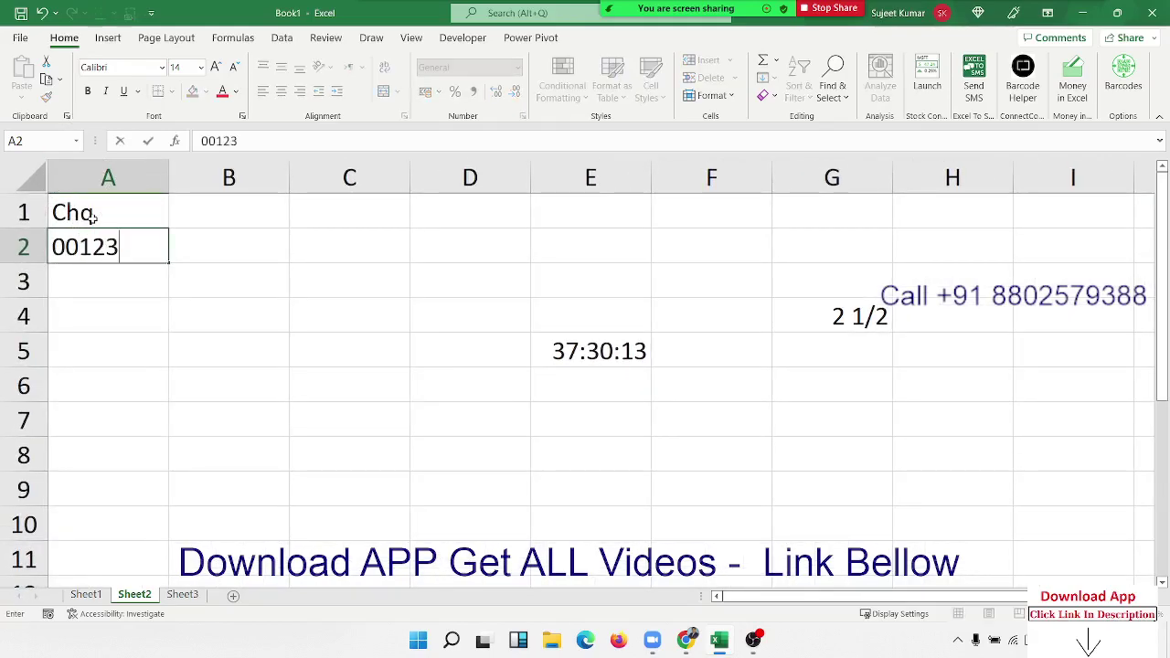
key("Escape")
type("78")
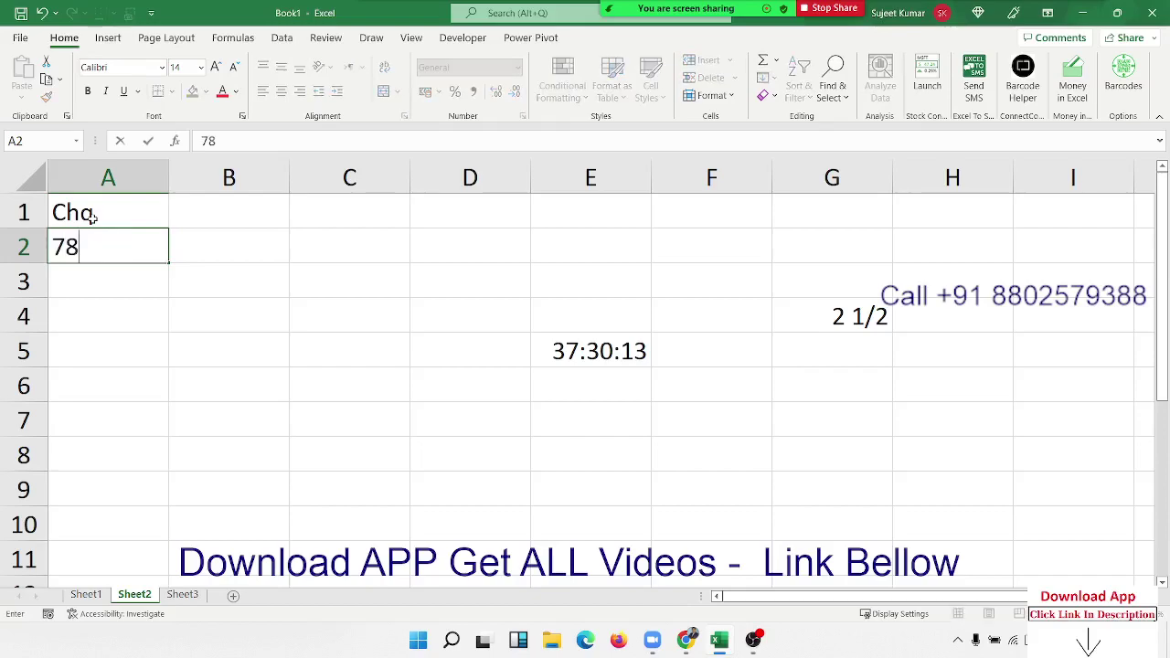
type("4512")
key("Return")
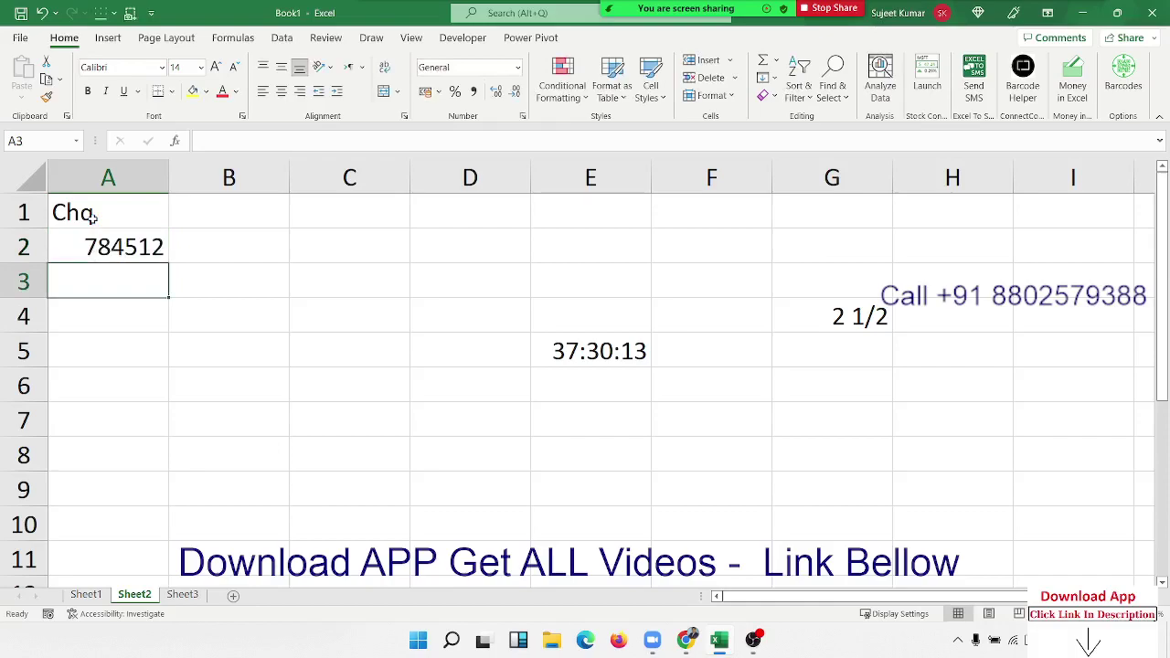
Step: Enter '001254 in A3 so its leading zeros stay as text
type("00")
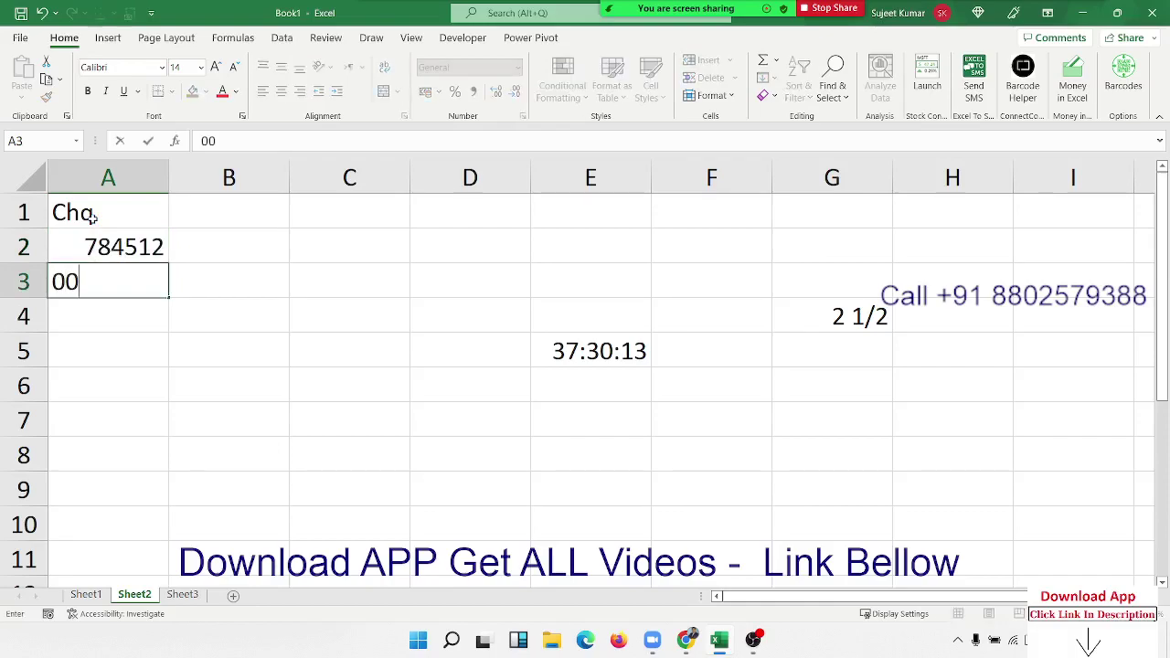
type("4521")
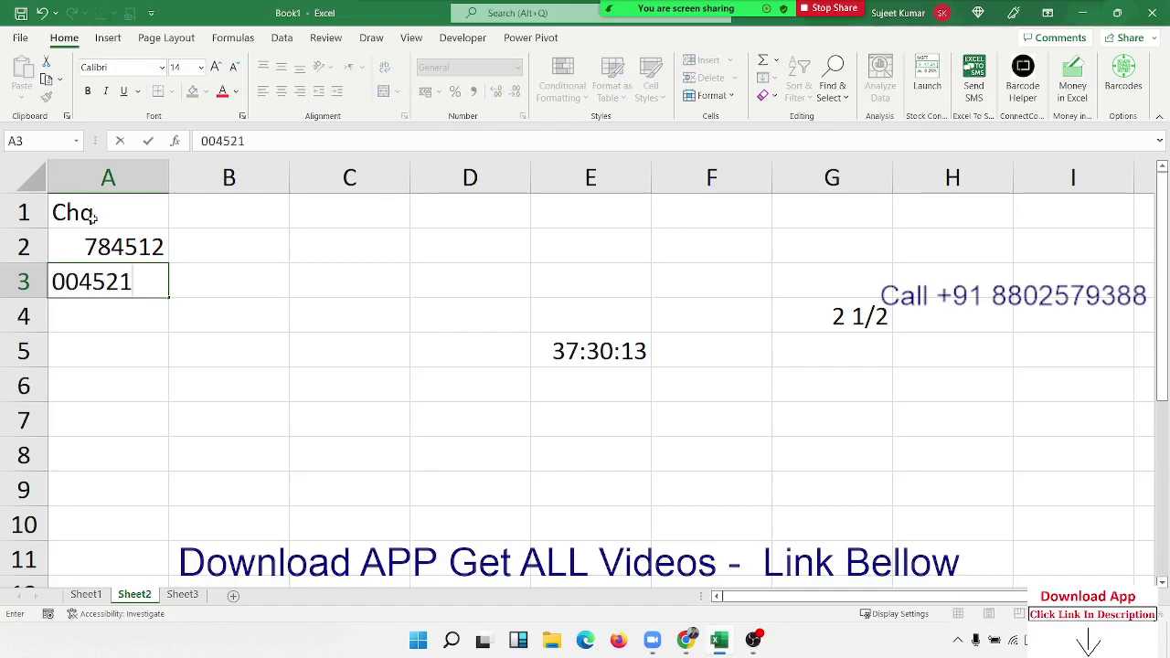
key("Return")
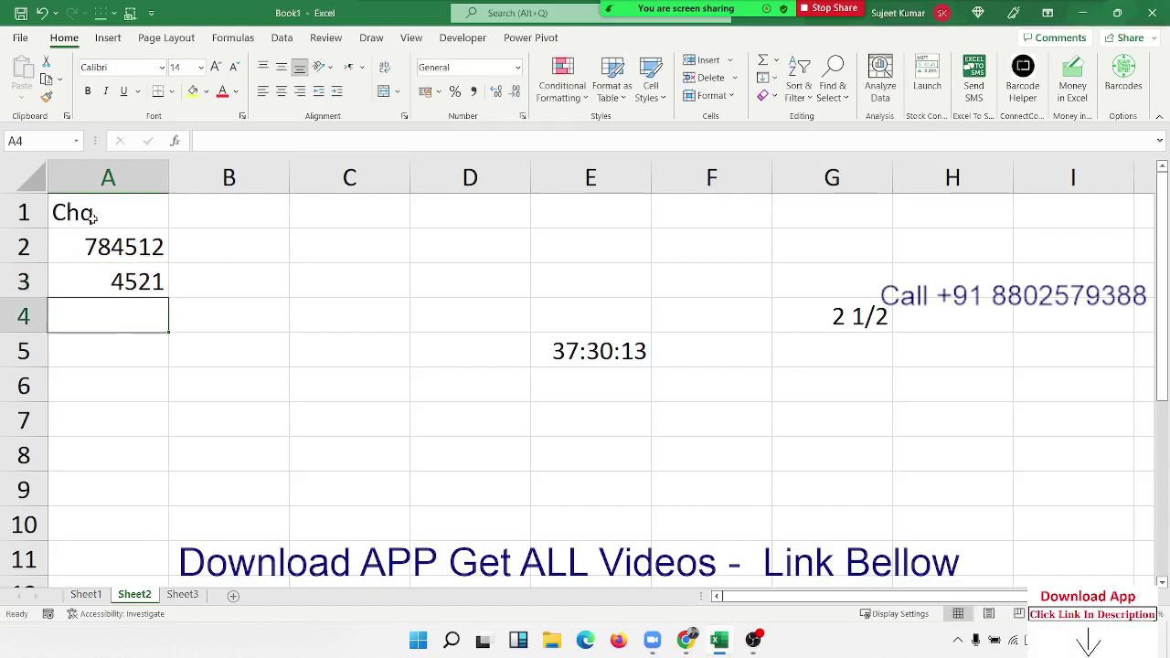
key("Up")
type("'")
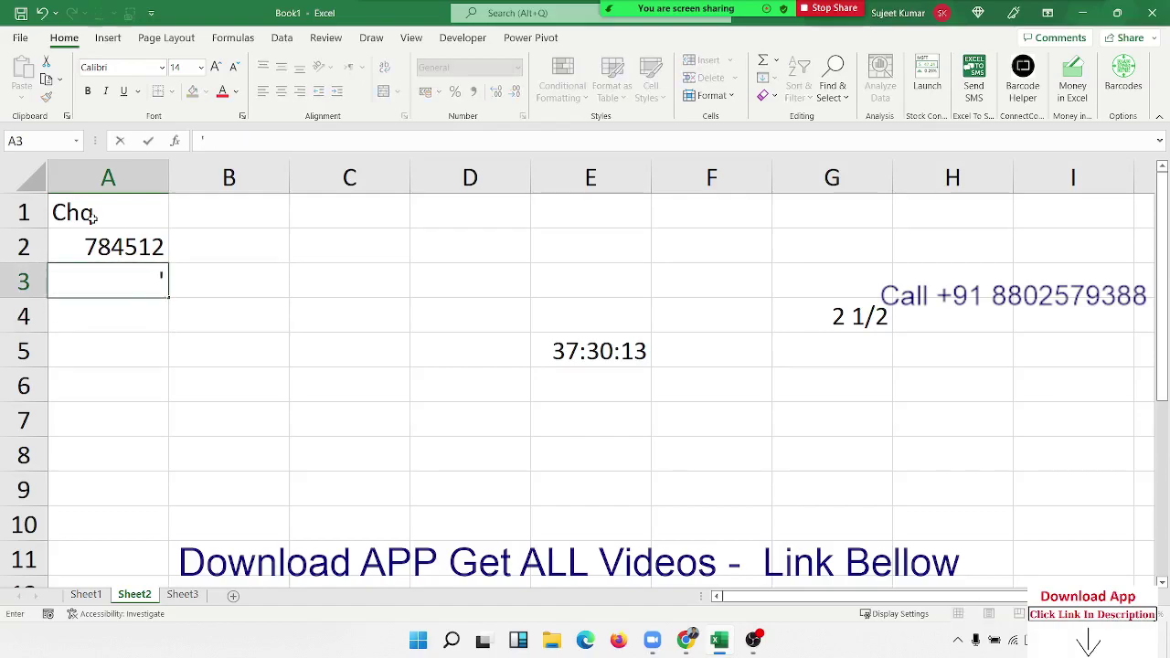
type("12")
key("BackSpace")
key("BackSpace")
type("00125")
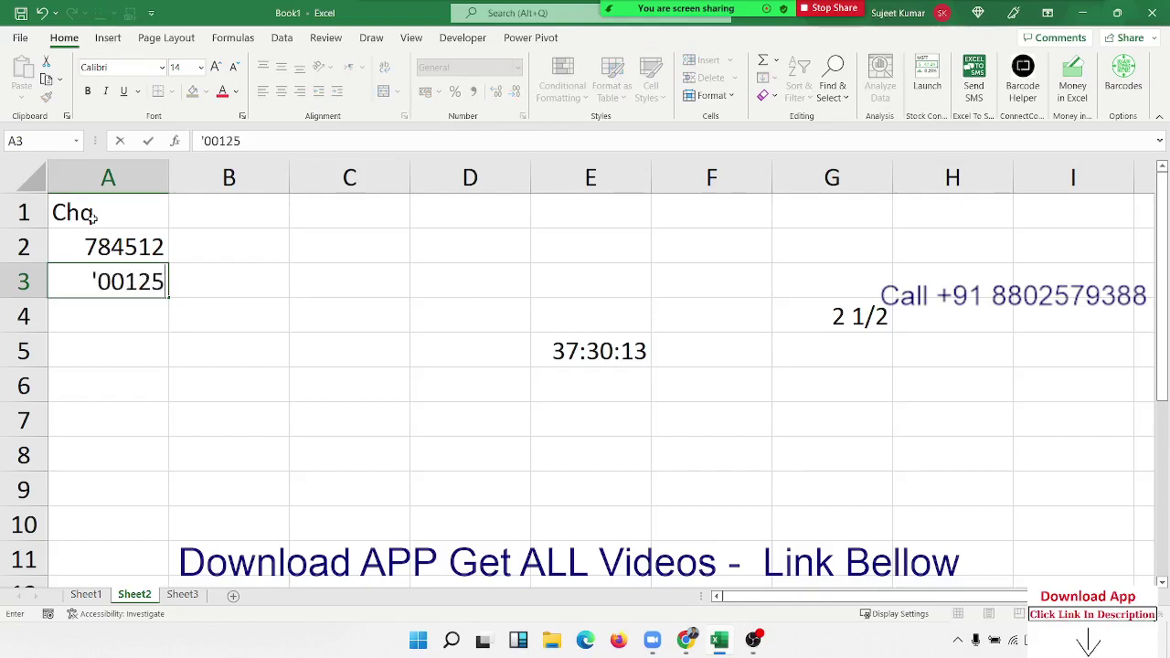
type("4")
key("Return")
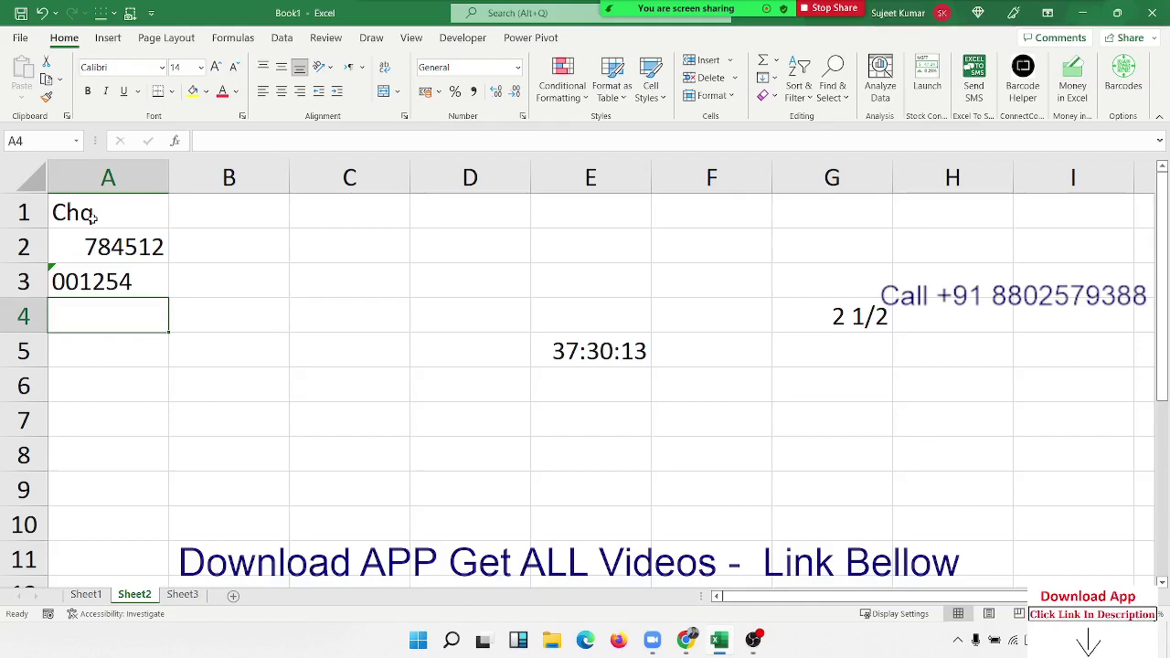
Step: Apply the Text number format to the whole of column A
left_click(108, 177)
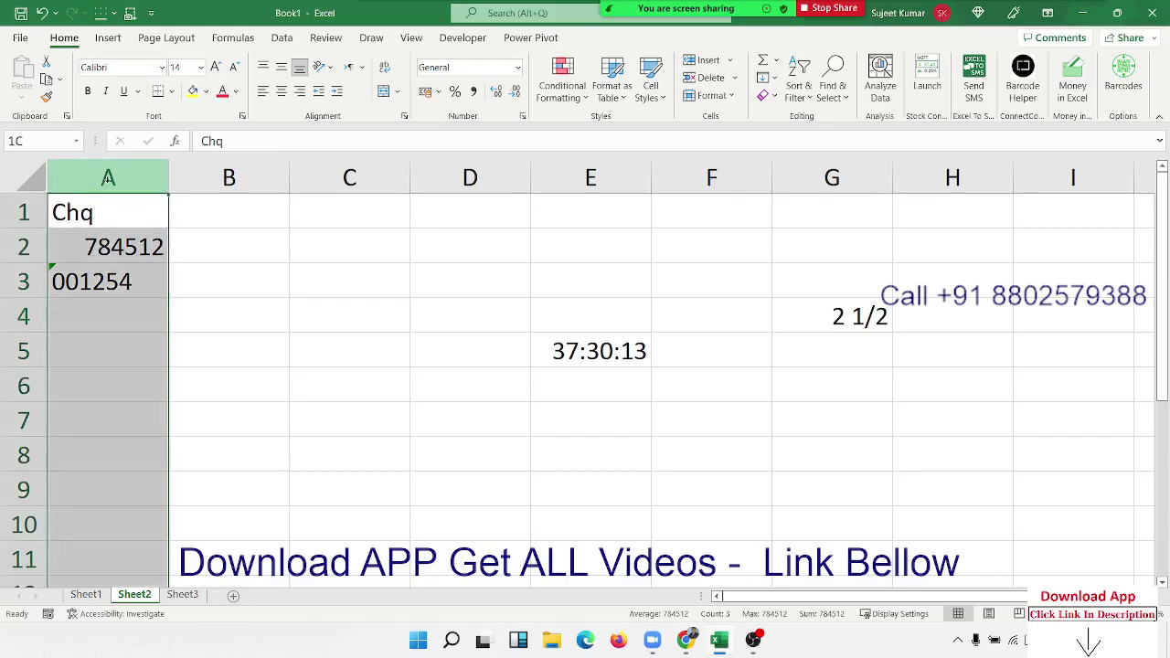
right_click(107, 179)
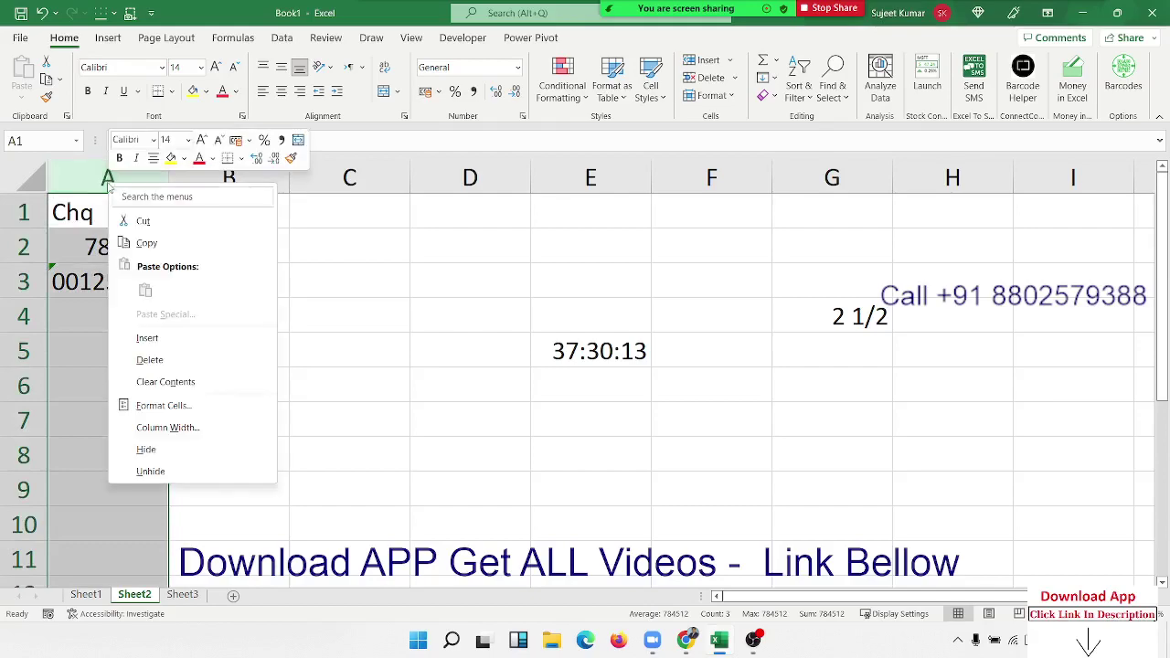
left_click(194, 405)
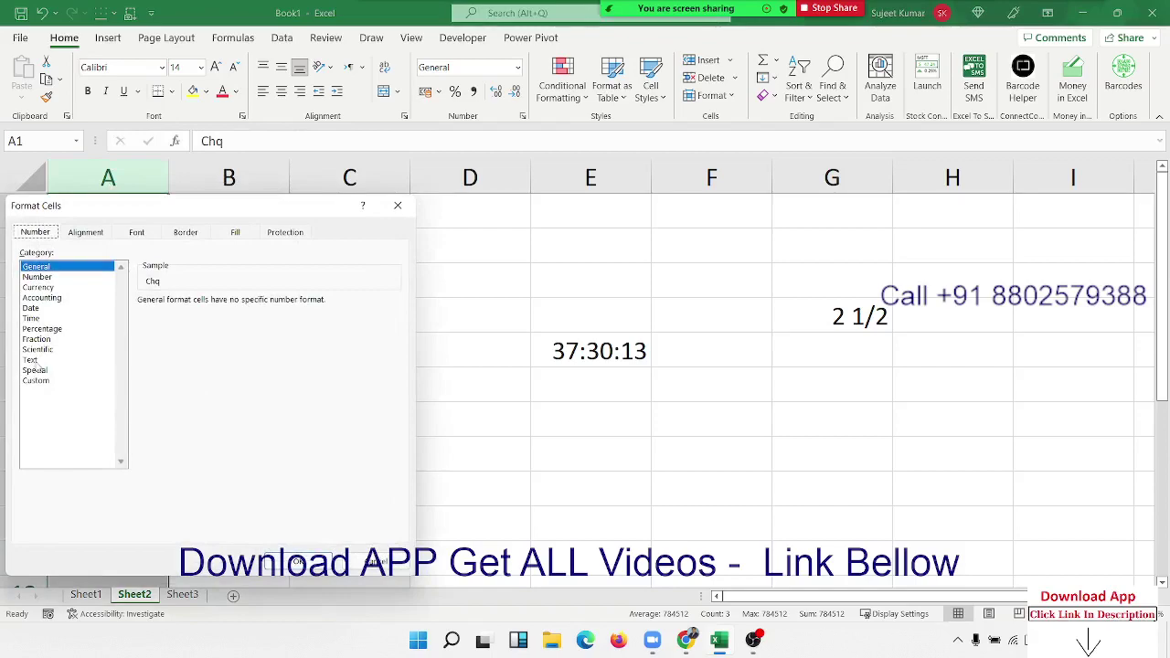
left_click(33, 361)
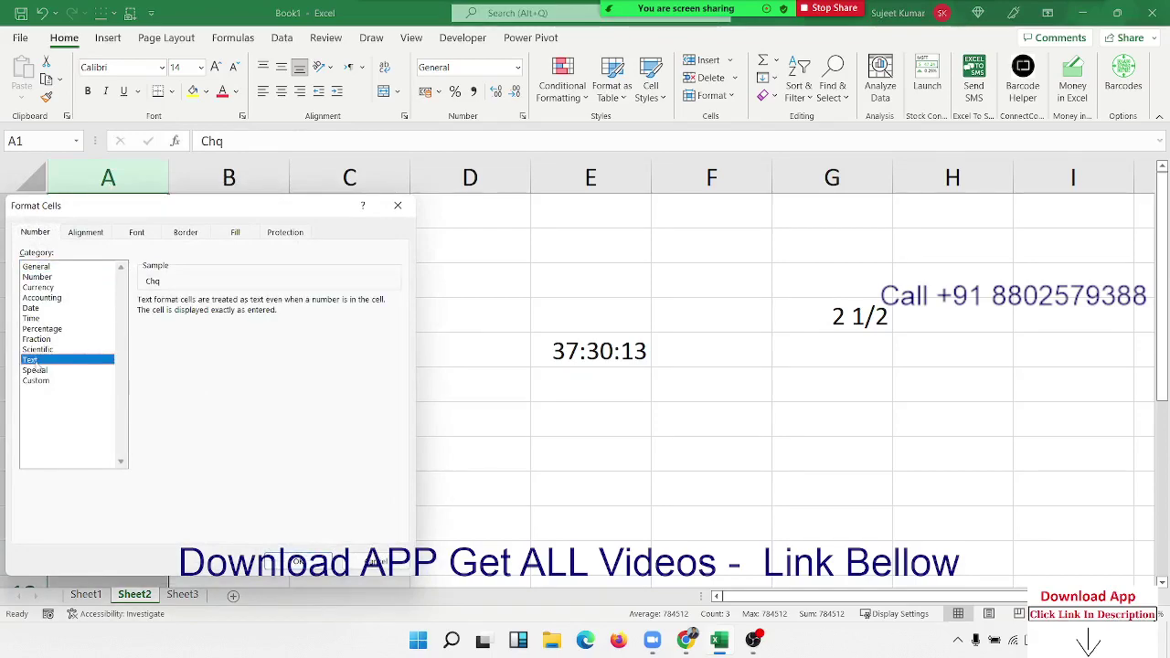
left_click(297, 562)
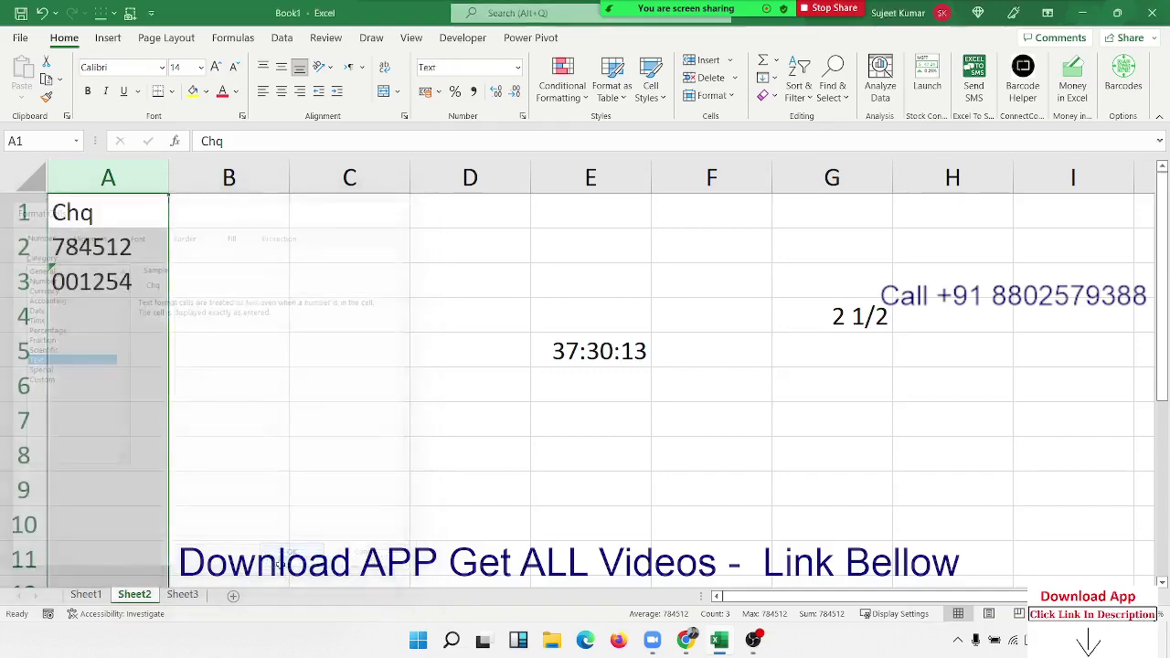
left_click(88, 313)
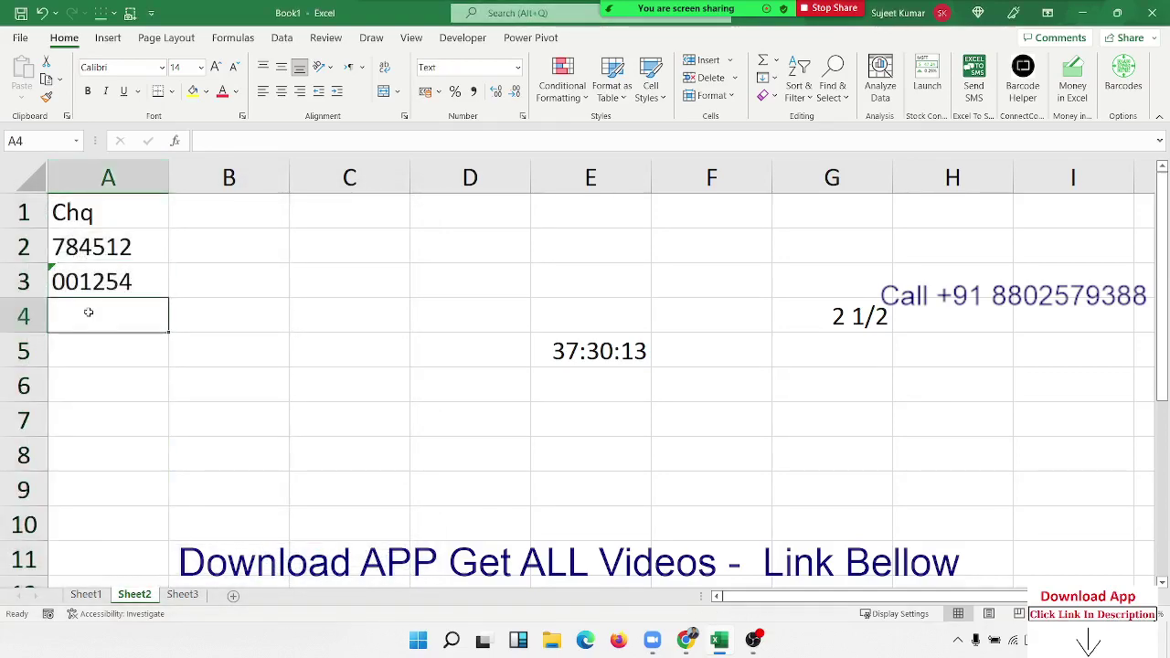
Step: Correct the A4 entry to 001236 by removing the extra trailing 5
type("00123")
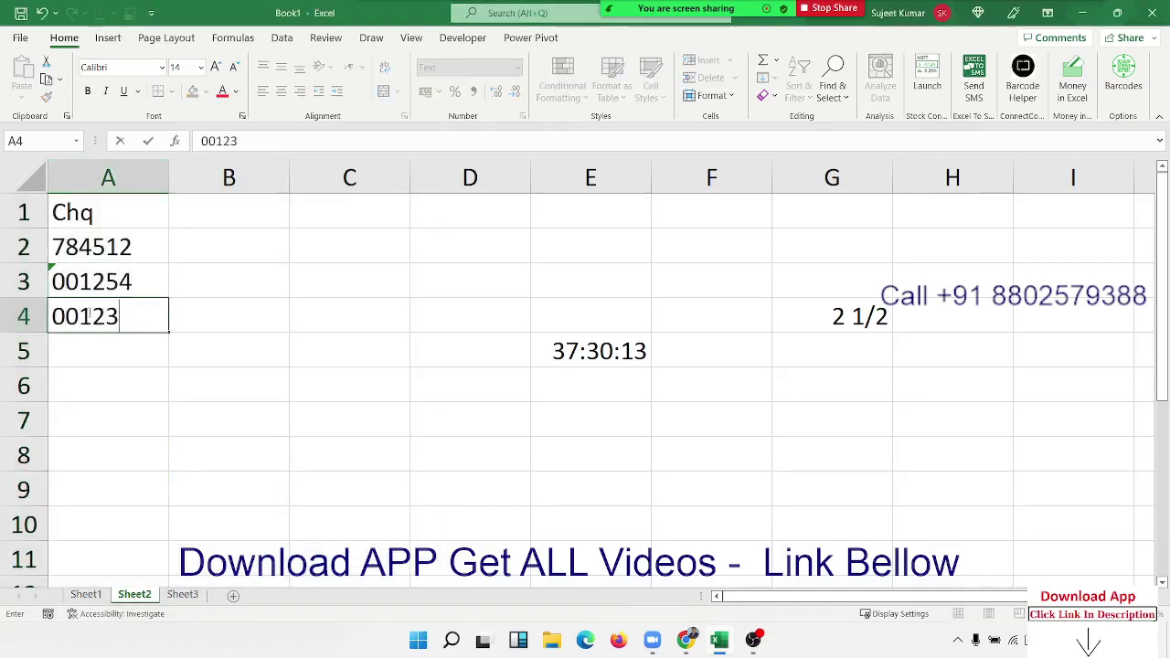
type("65")
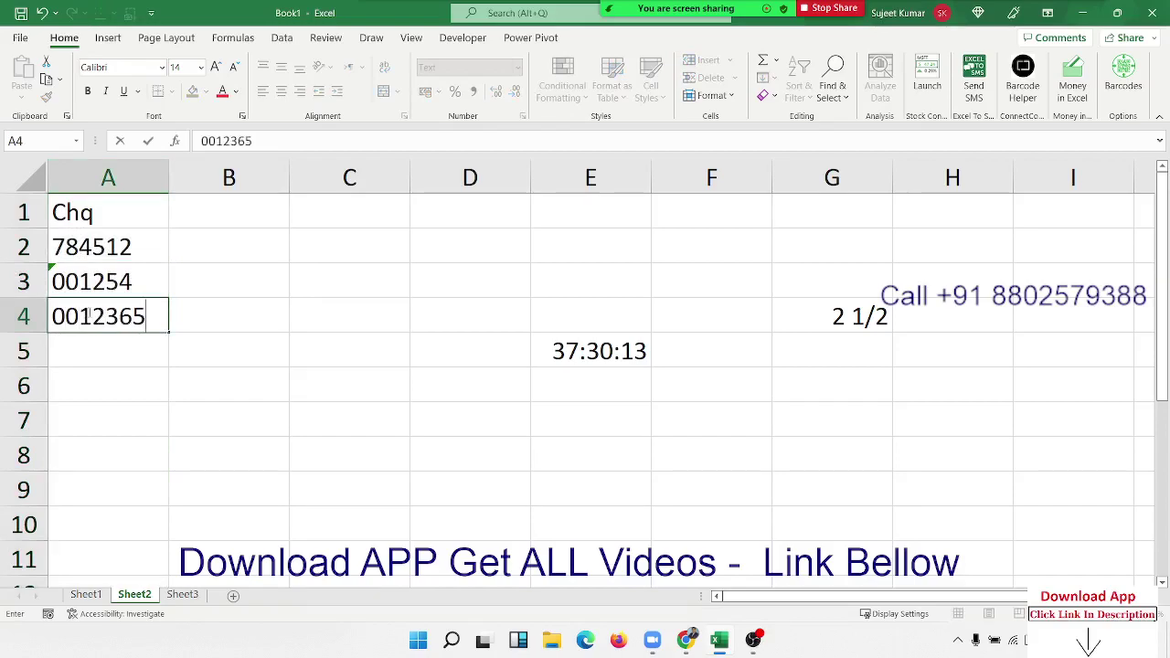
key("BackSpace")
key("Return")
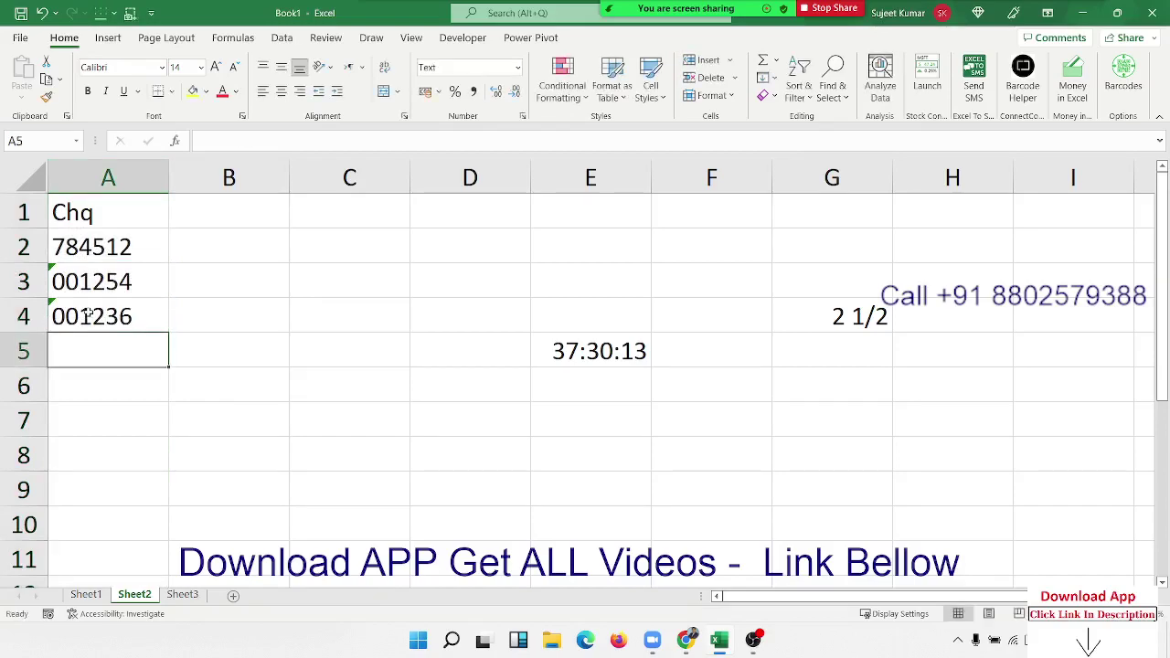
Step: Enter a SUM of A1:A4 in A5, which stays as plain text
type("=s")
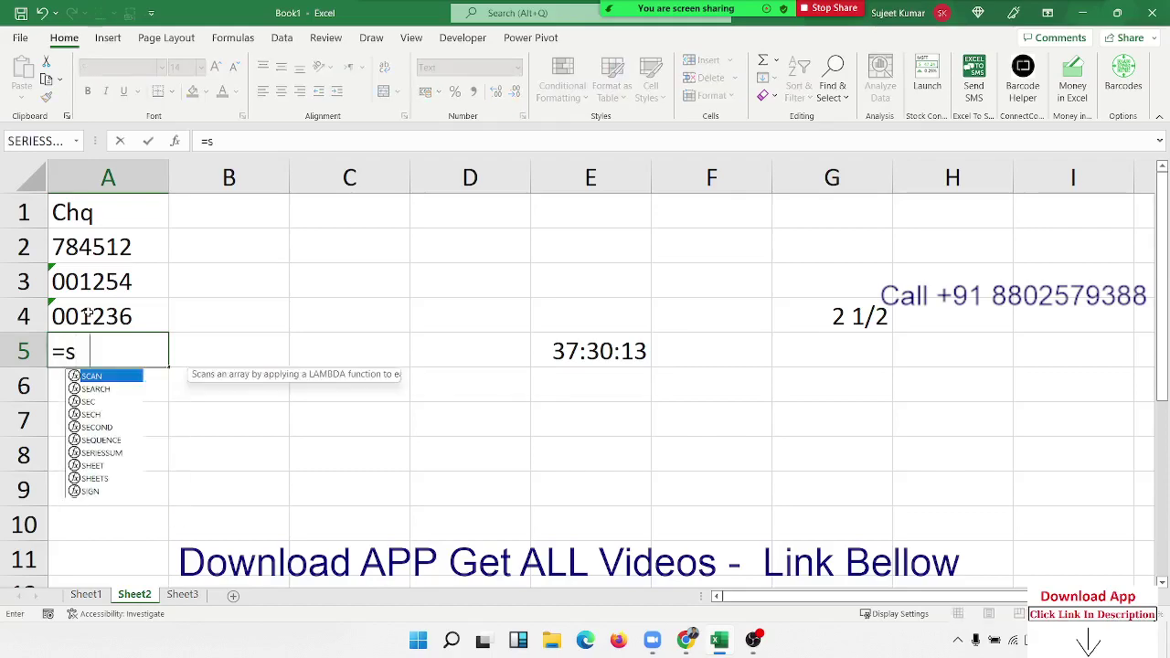
type("um")
key("Tab")
key("Up")
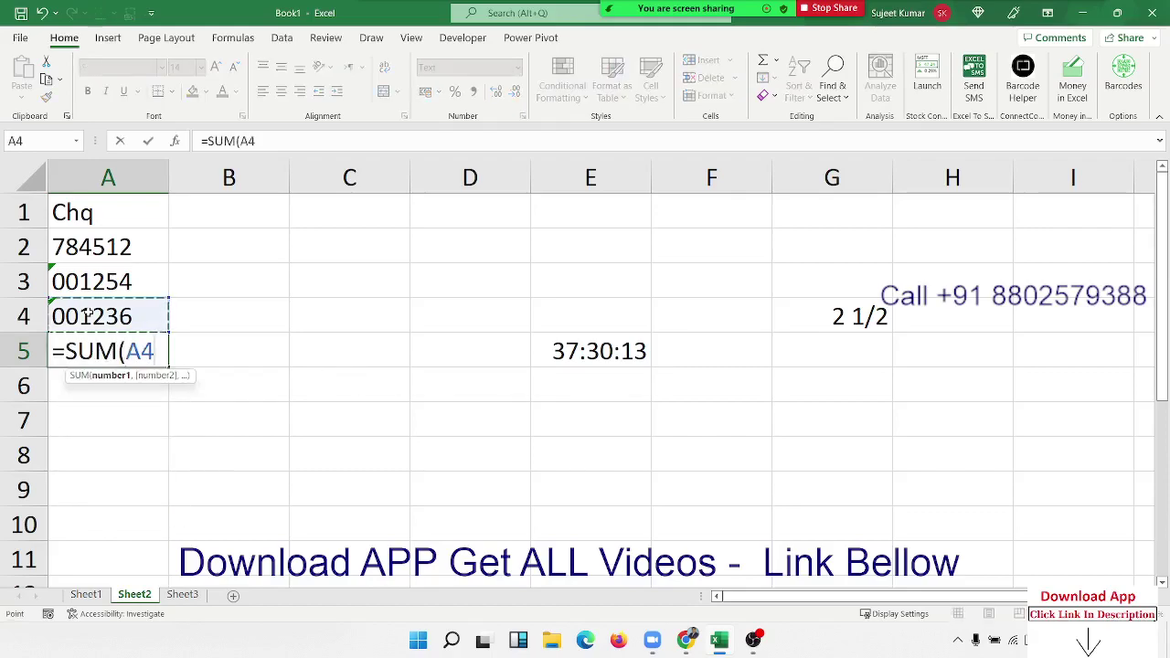
key("shift+Up")
key("shift+Up")
key("shift+Up")
key("Return")
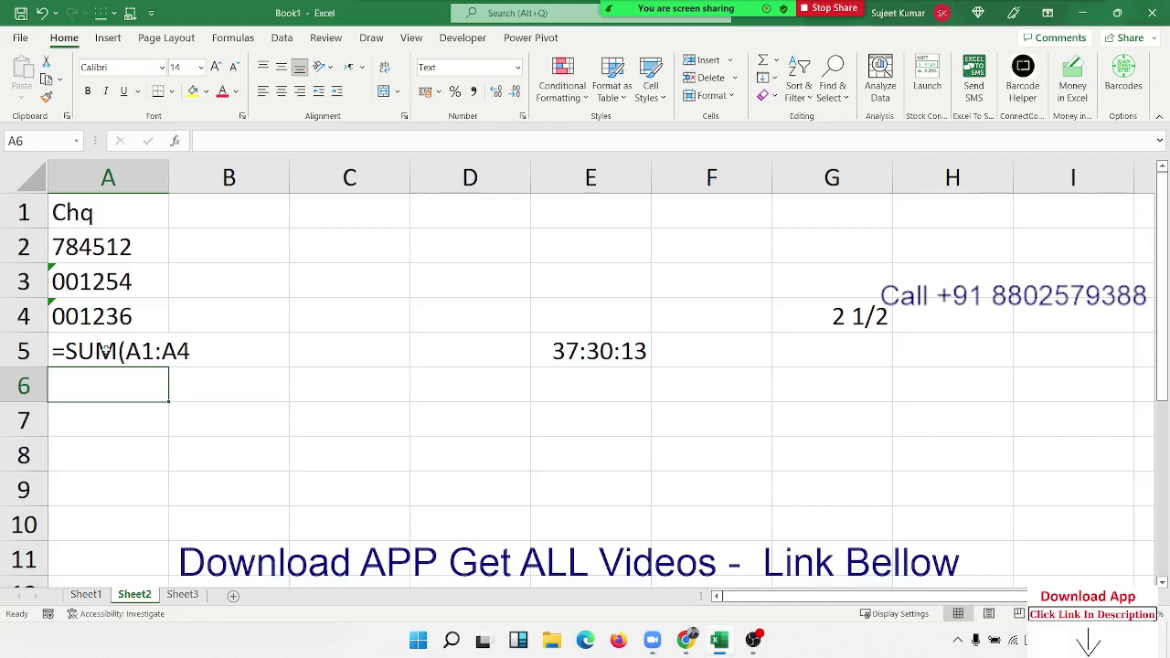
Step: Select the cells A2 through A5 in column A
left_click_drag(105, 352, 119, 240)
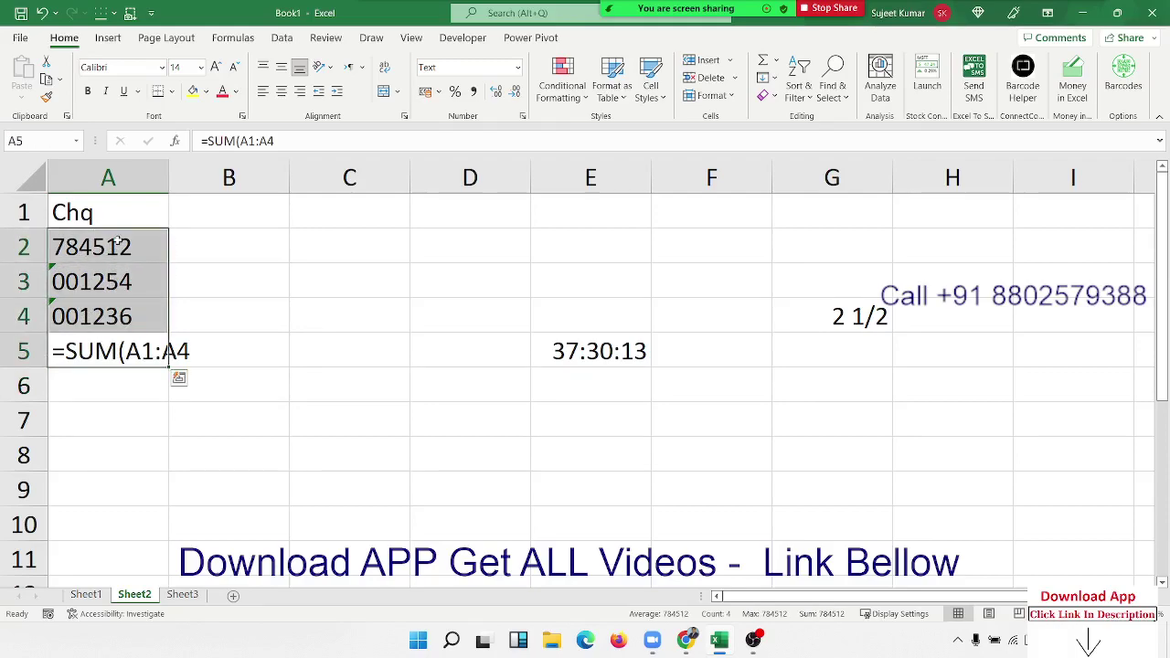
right_click(119, 239)
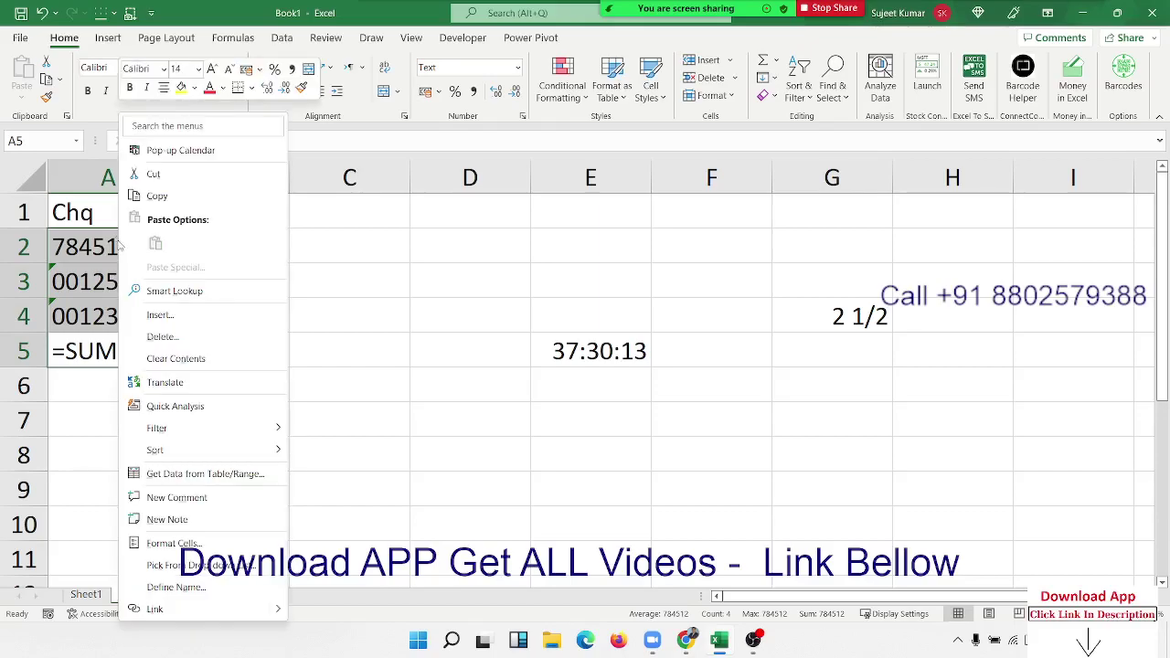
left_click(211, 543)
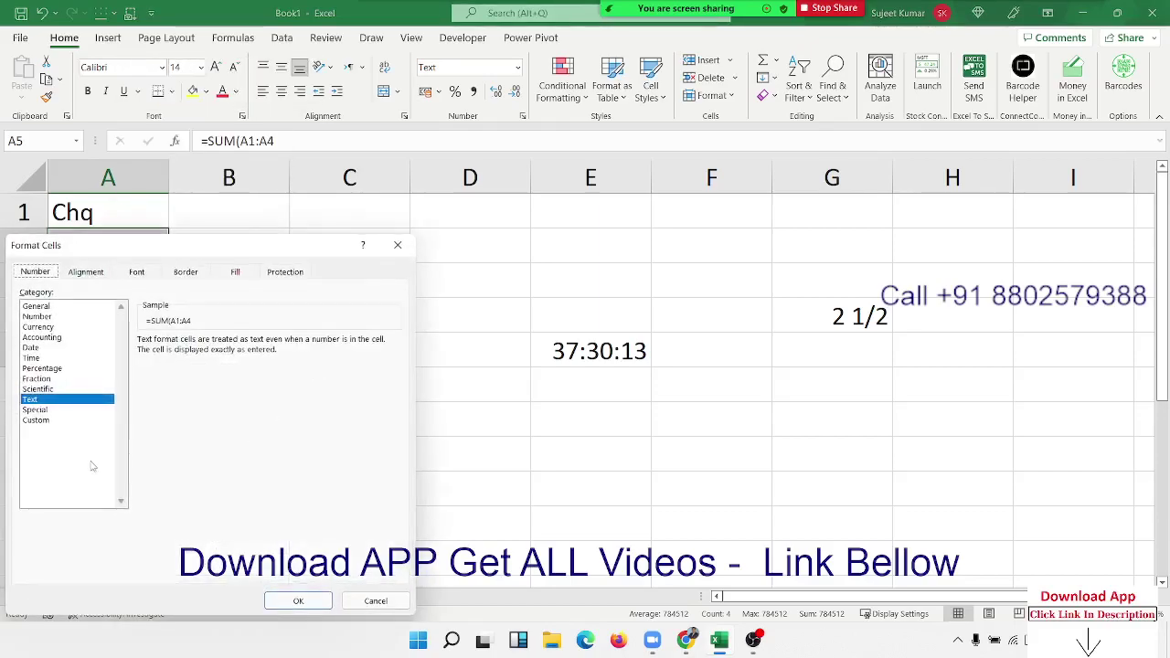
left_click(77, 413)
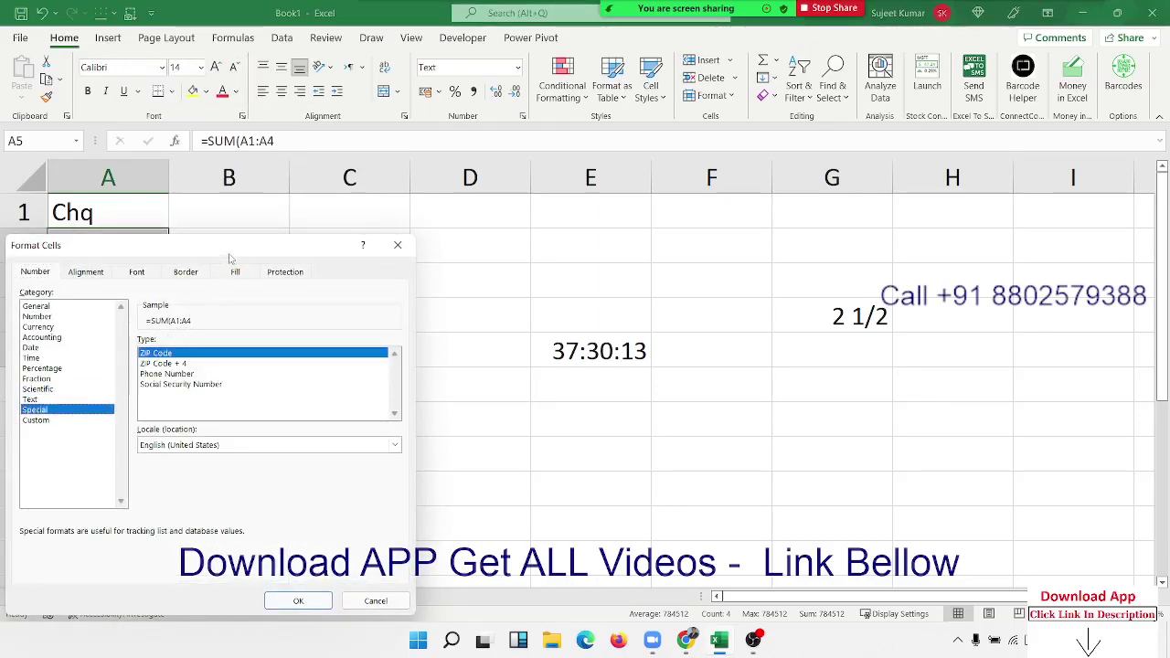
mouse_move(231, 254)
left_mouse_down()
mouse_move(541, 209)
mouse_move(551, 187)
left_mouse_up()
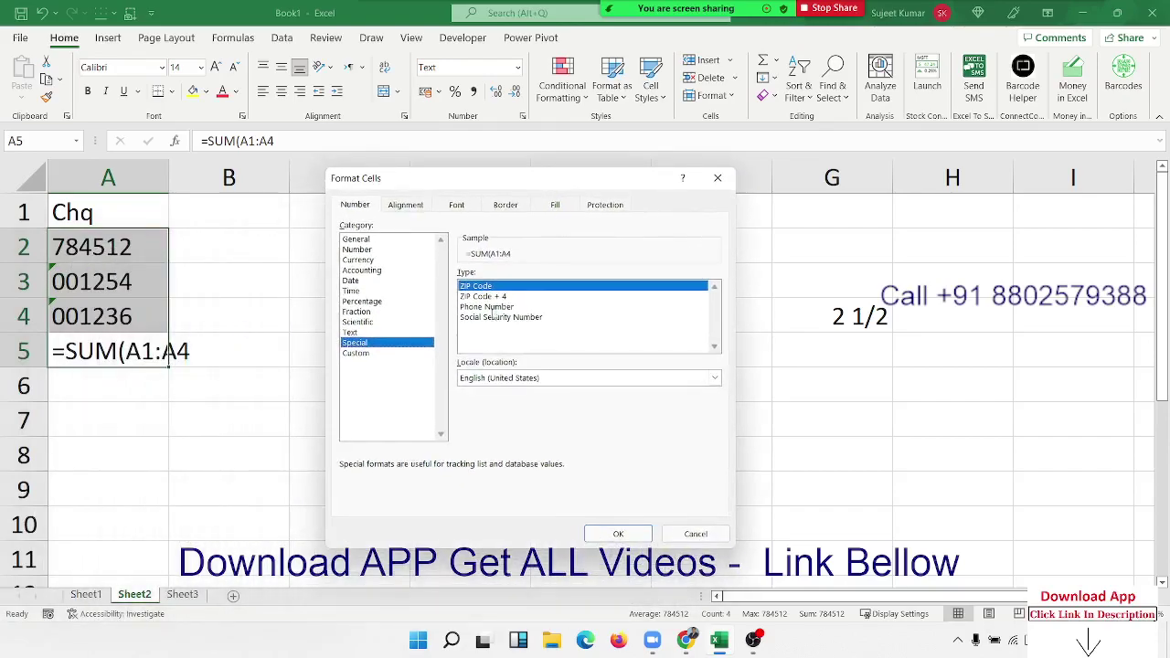
left_click(504, 380)
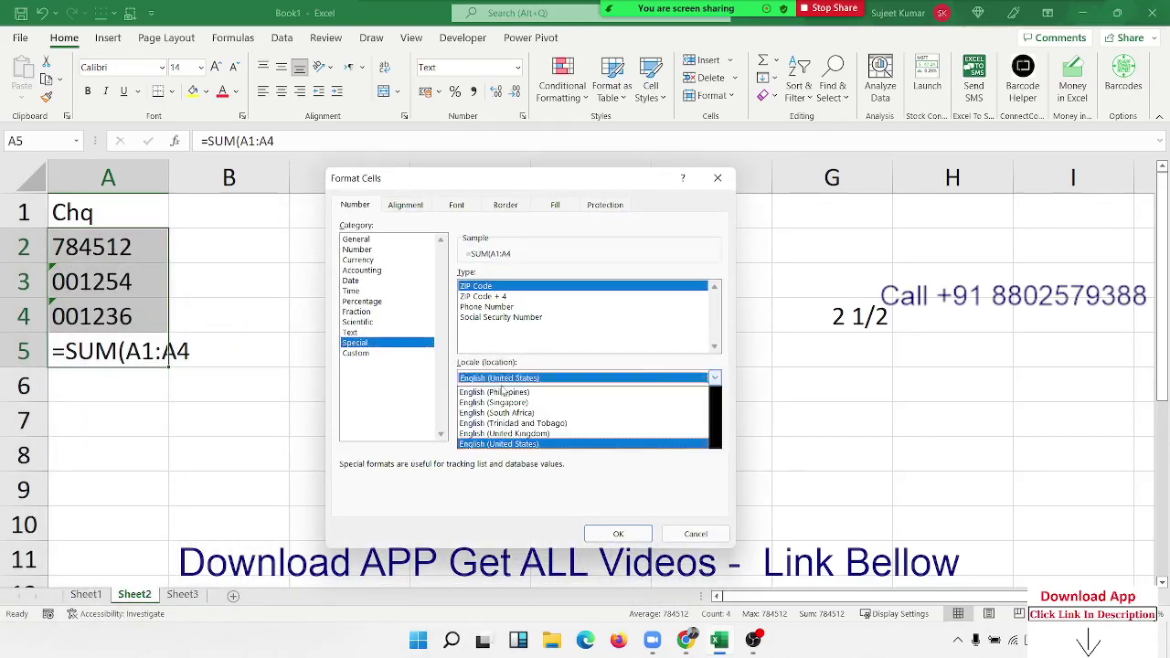
left_click(503, 391)
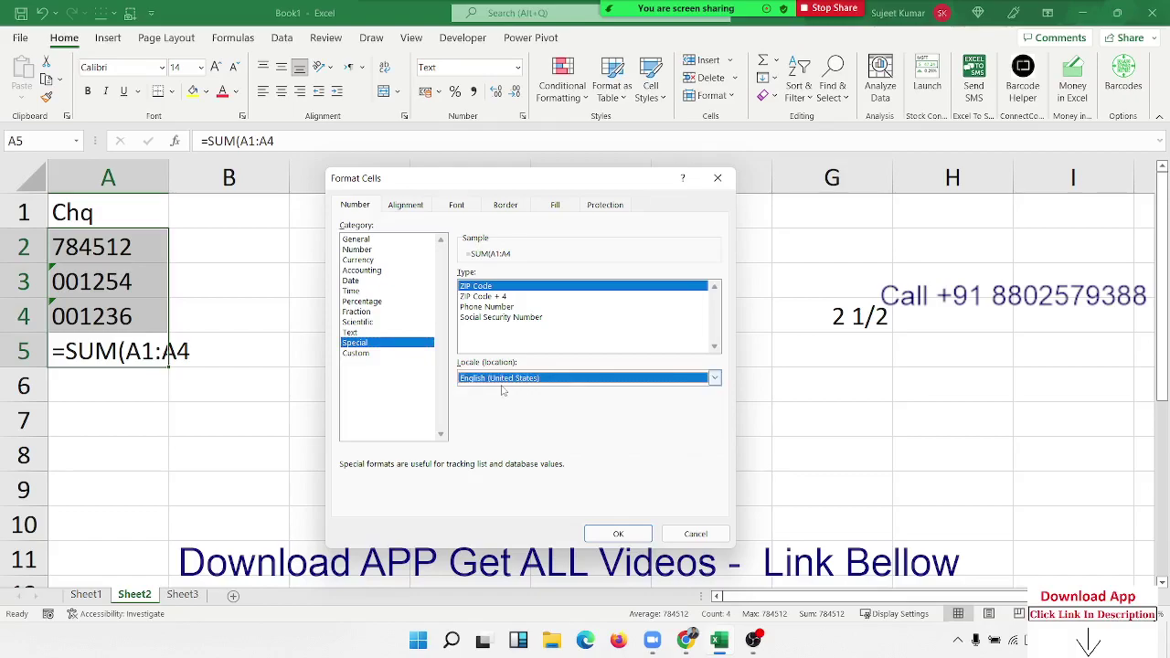
left_click(489, 308)
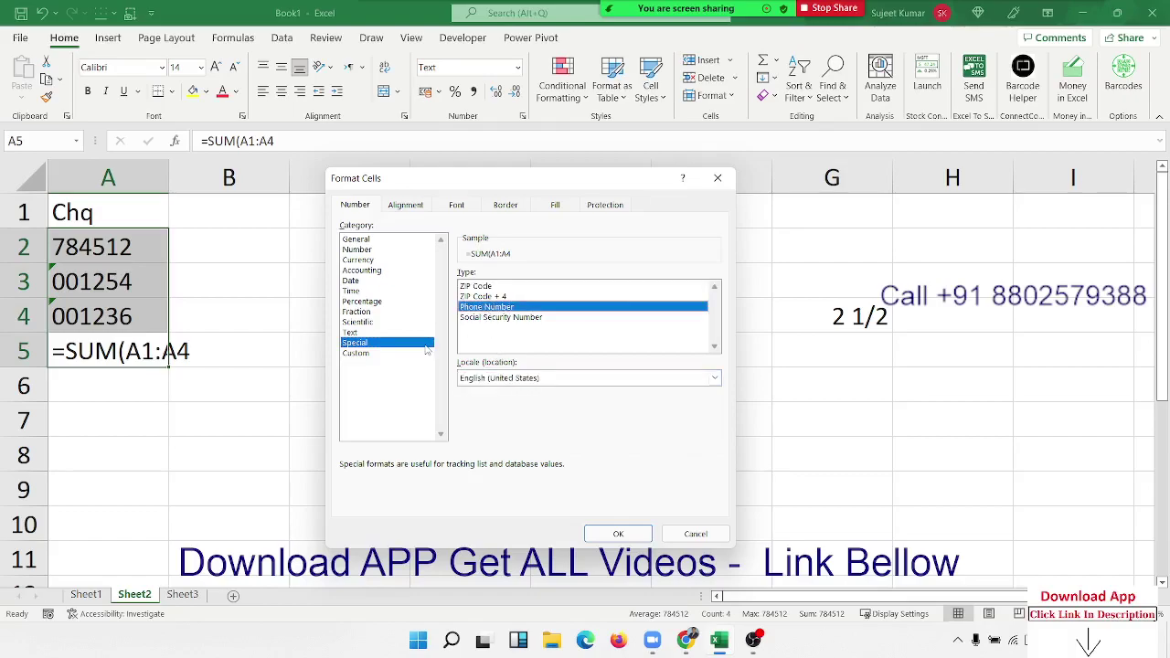
left_click(373, 356)
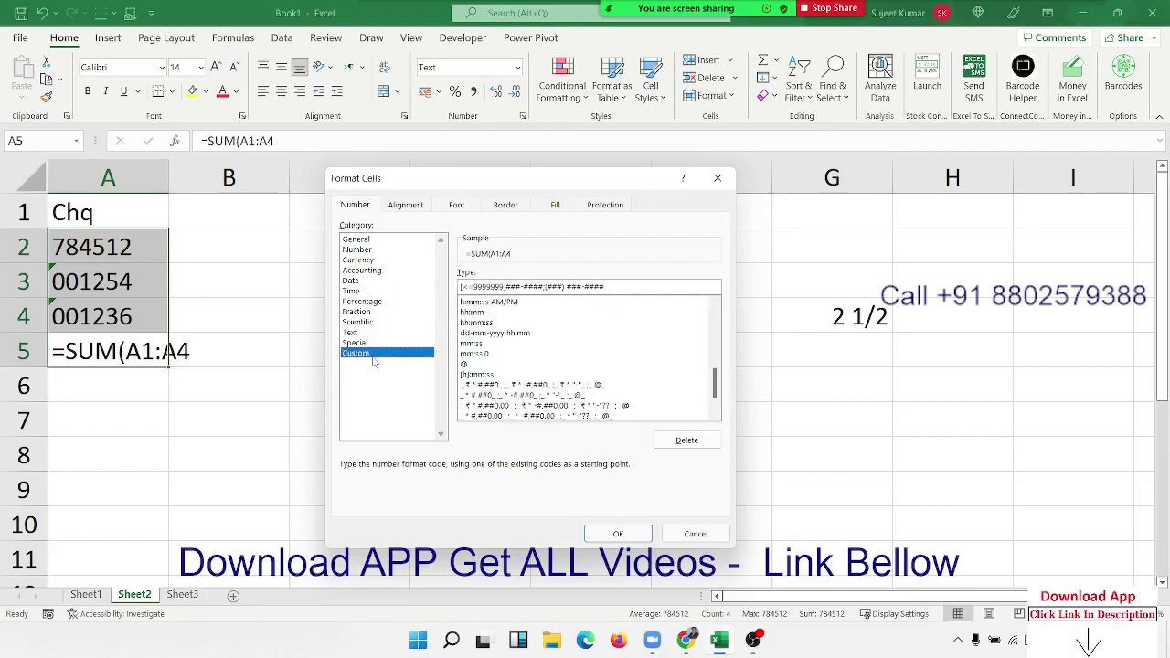
key("Escape")
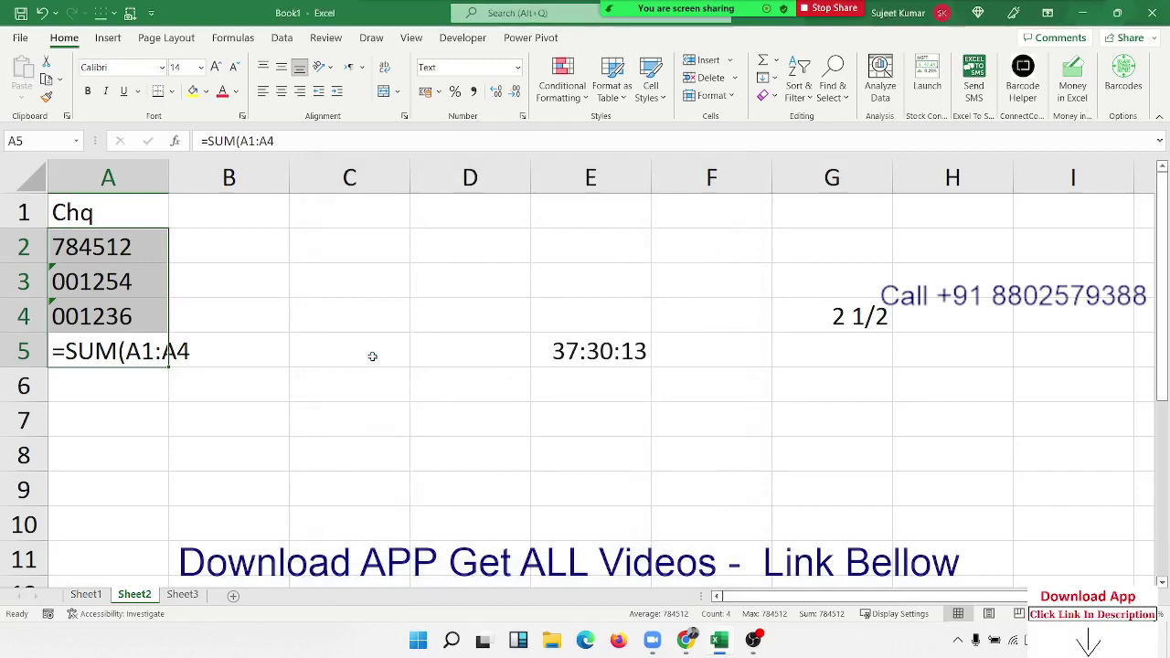
Step: Enter 7854, 2154, 3632, 111, 36562 and 236523 down C2:C7
left_click(347, 253)
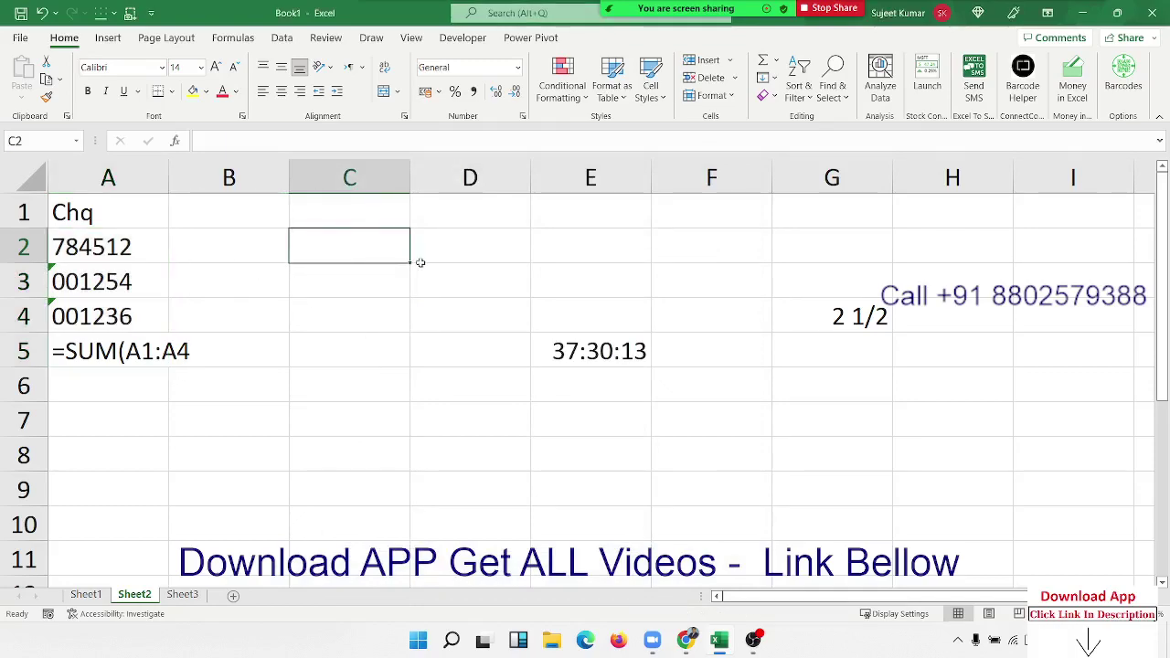
type("7854")
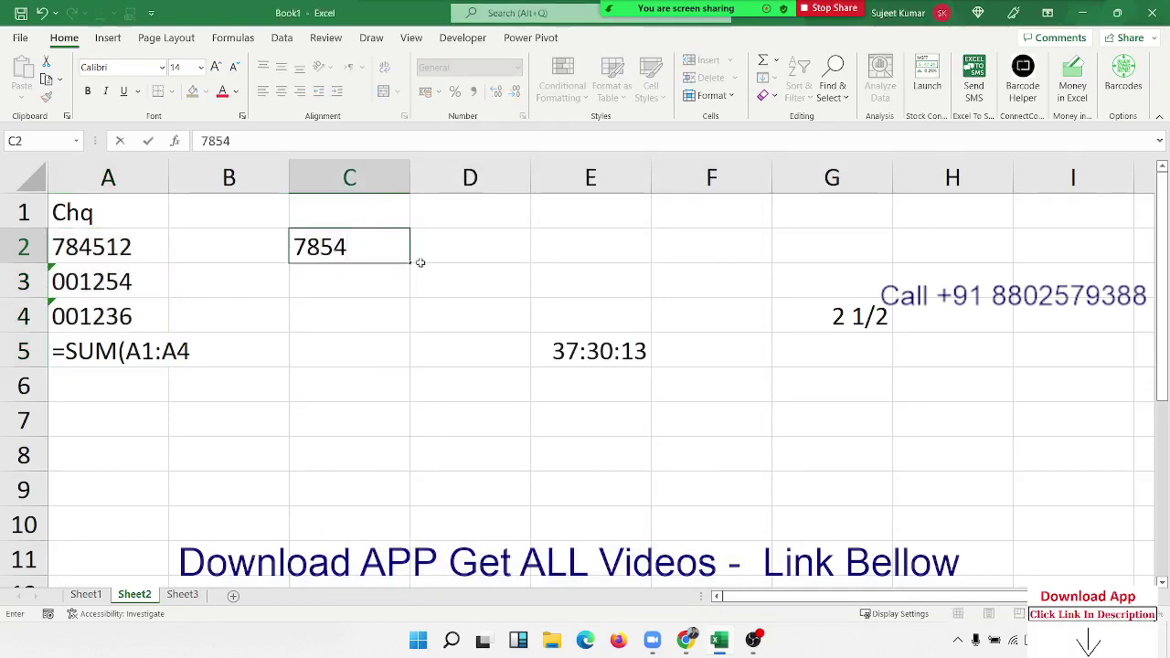
key("Return")
type("2154")
key("Return")
type("36")
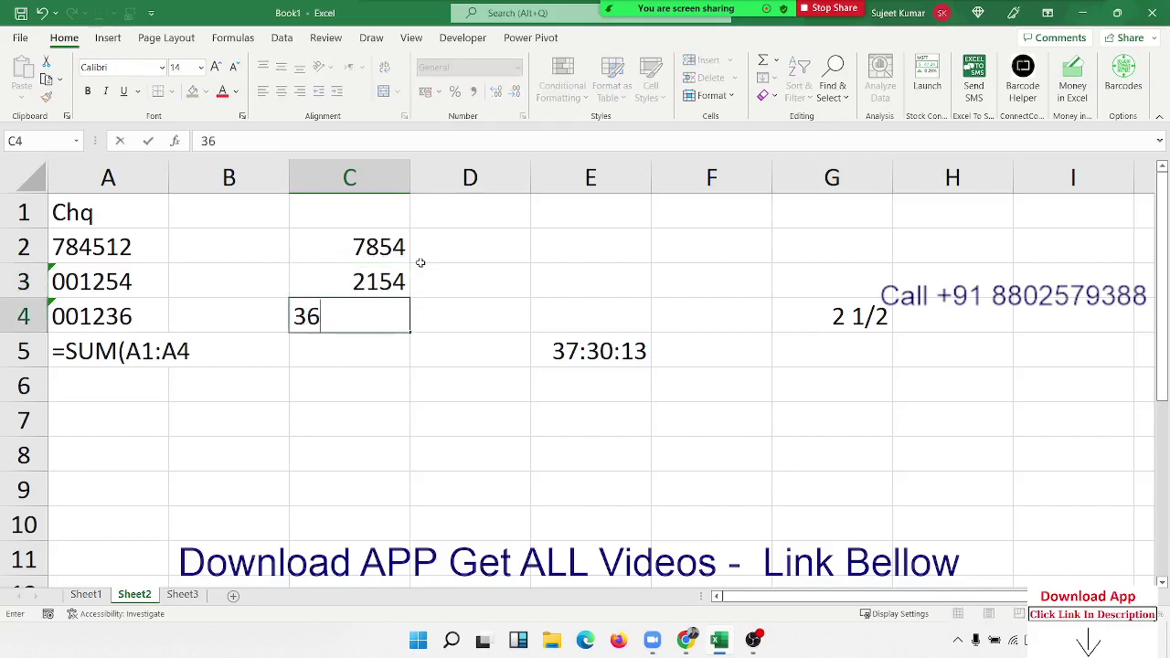
type("32")
key("Return")
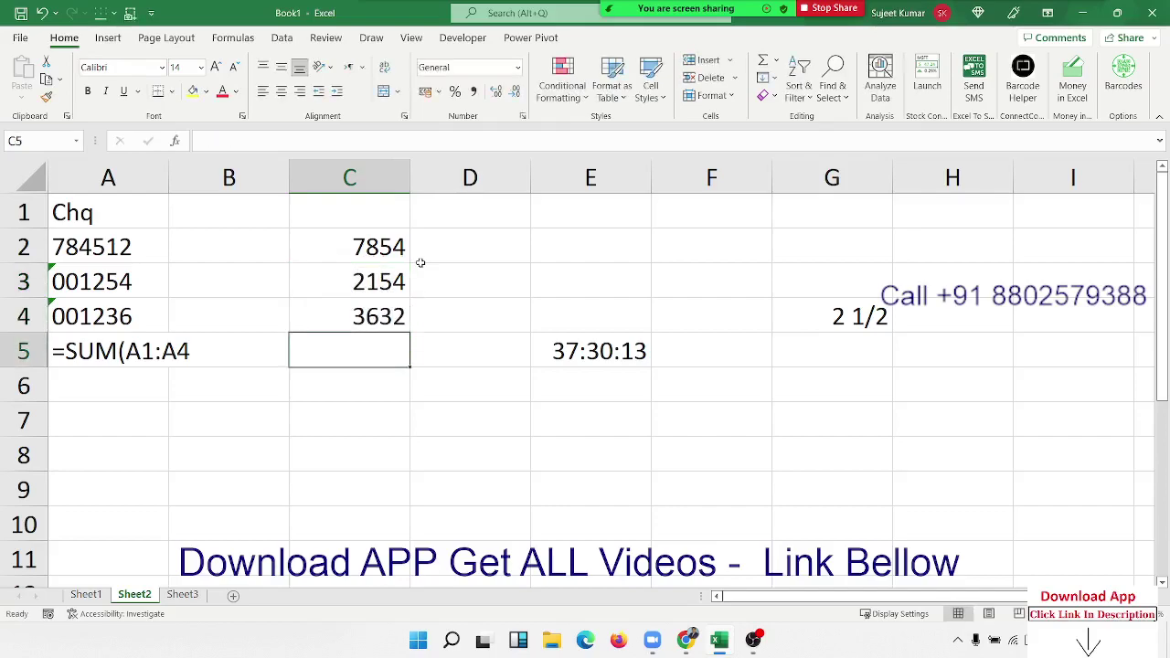
type("111")
key("Return")
type("656")
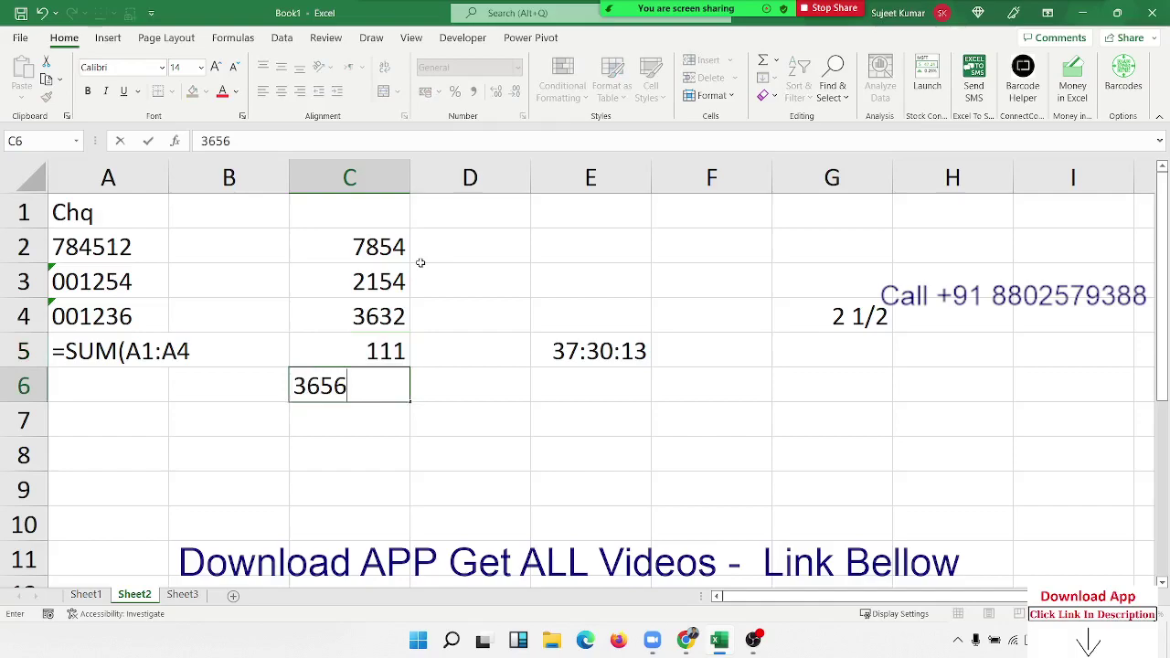
type("2")
key("Return")
type("2365")
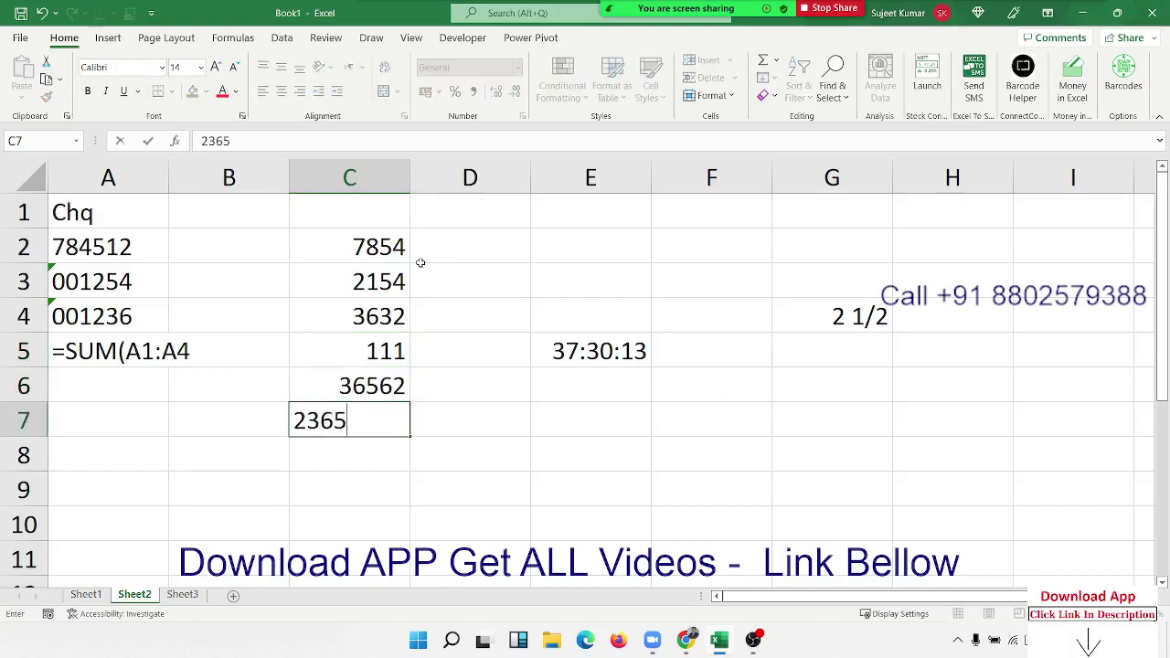
type("23")
key("Return")
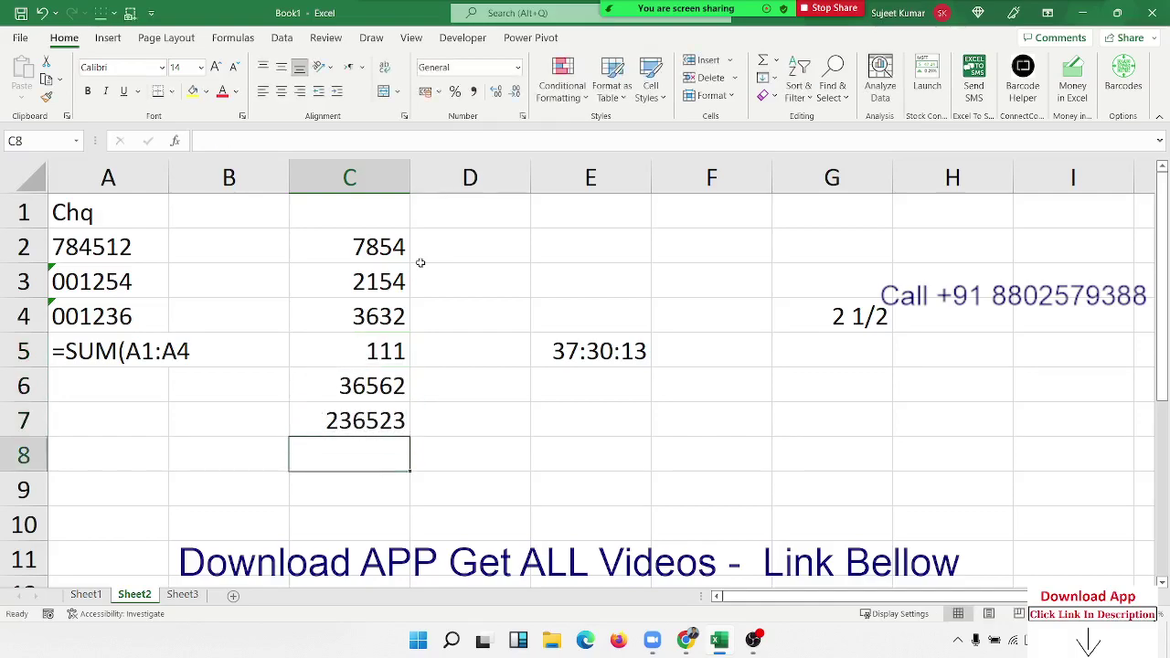
Step: Add the header Chq in C1
key("ctrl+Up")
key("ctrl+Up")
key("ctrl+Up")
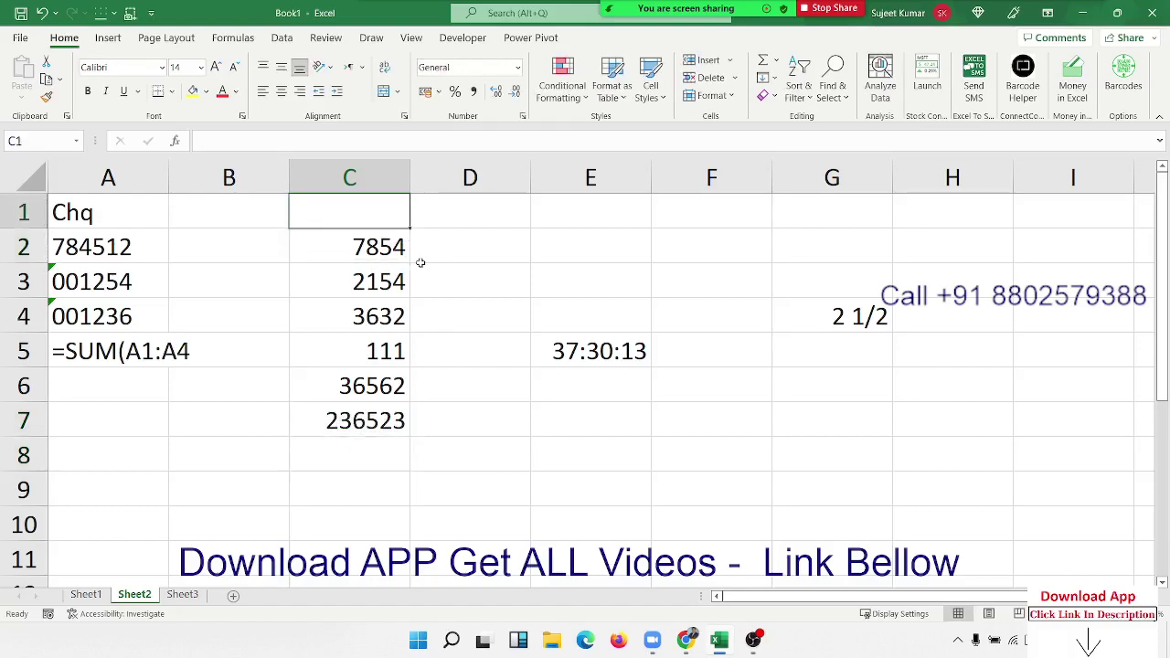
type("Che")
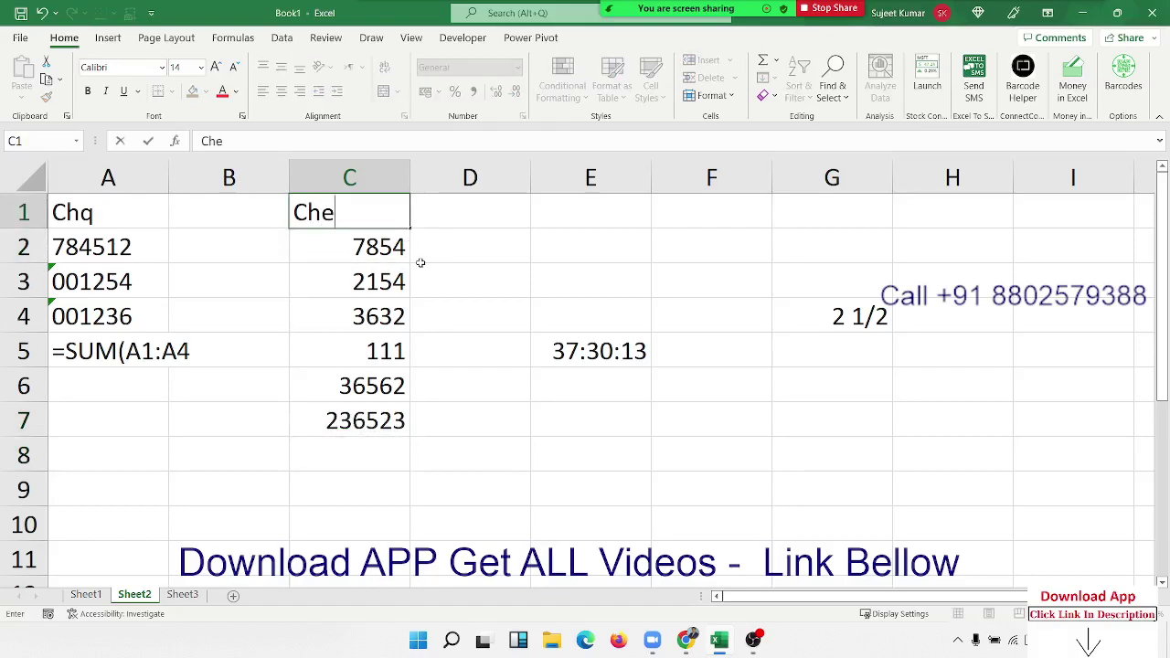
key("BackSpace")
type("q")
key("Return")
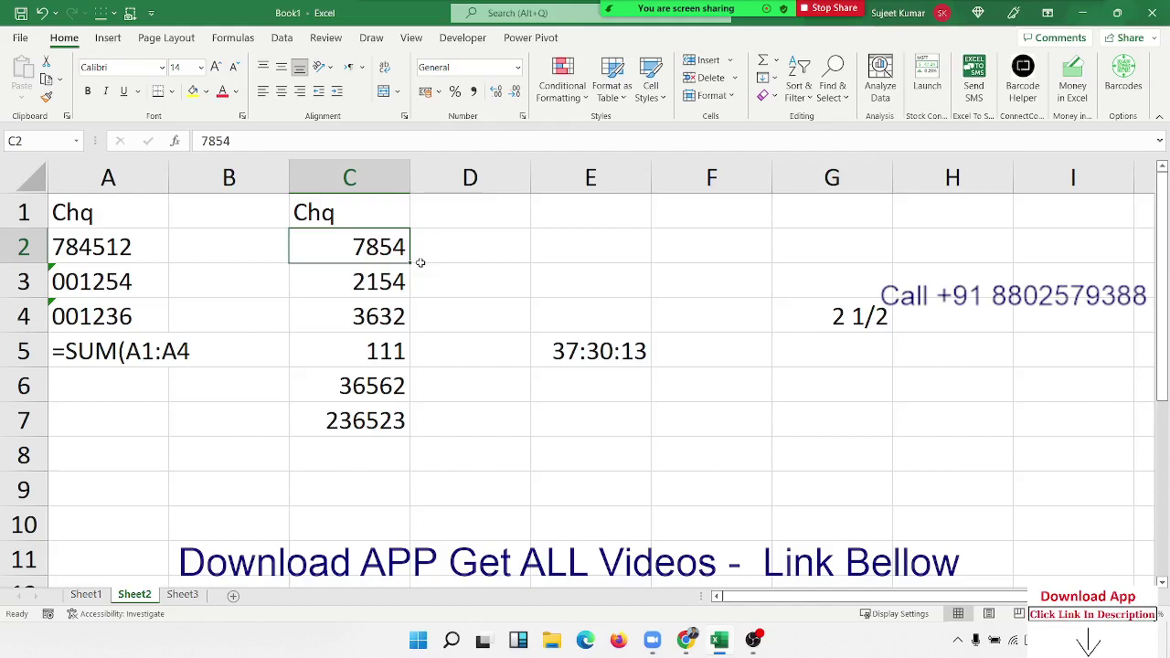
Step: Select the six Chq values in C2:C7
key("ctrl+shift+Down")
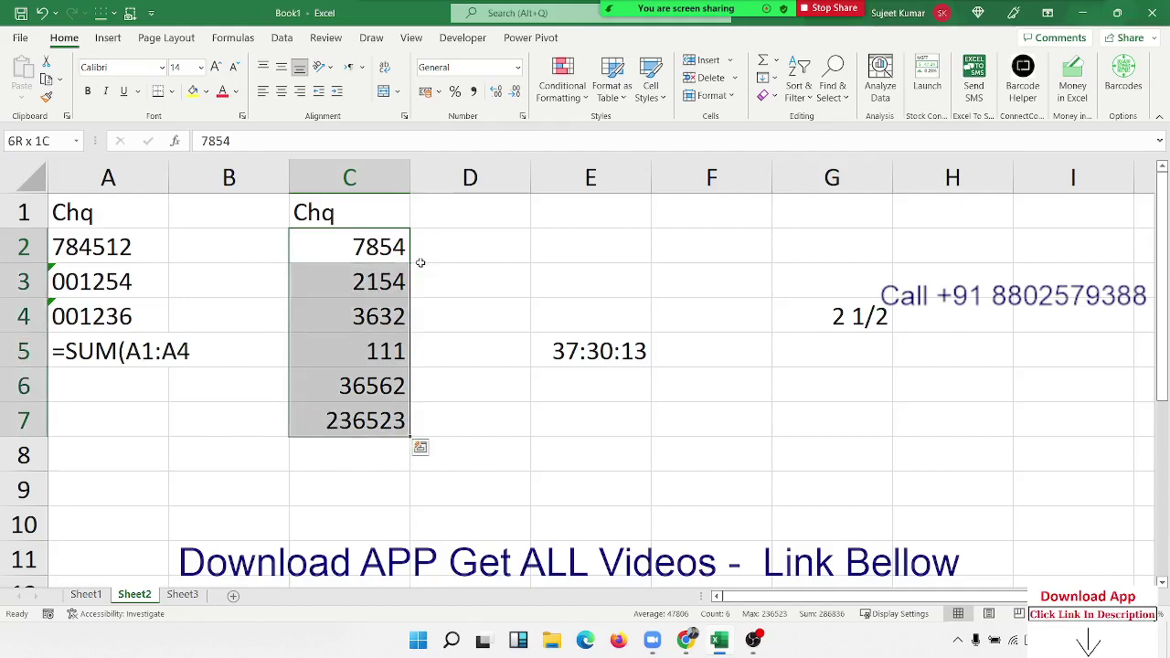
key("shift+BackSpace")
key("ctrl+shift+Down")
key("shift+BackSpace")
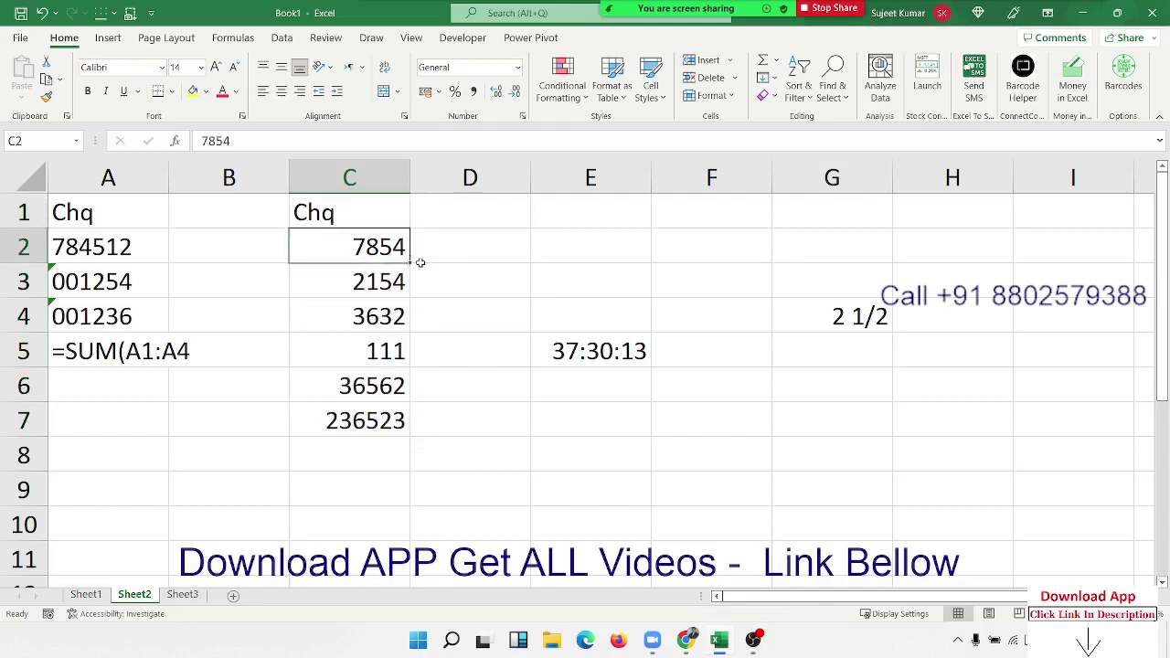
key("ctrl+shift+Down")
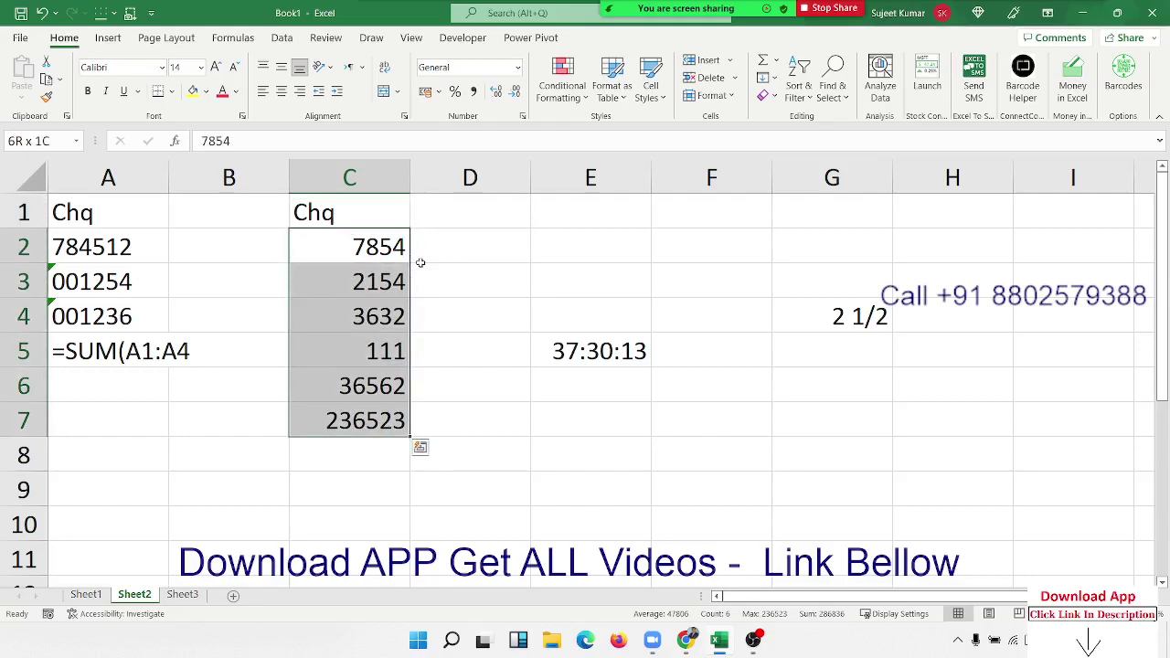
key("shift+BackSpace")
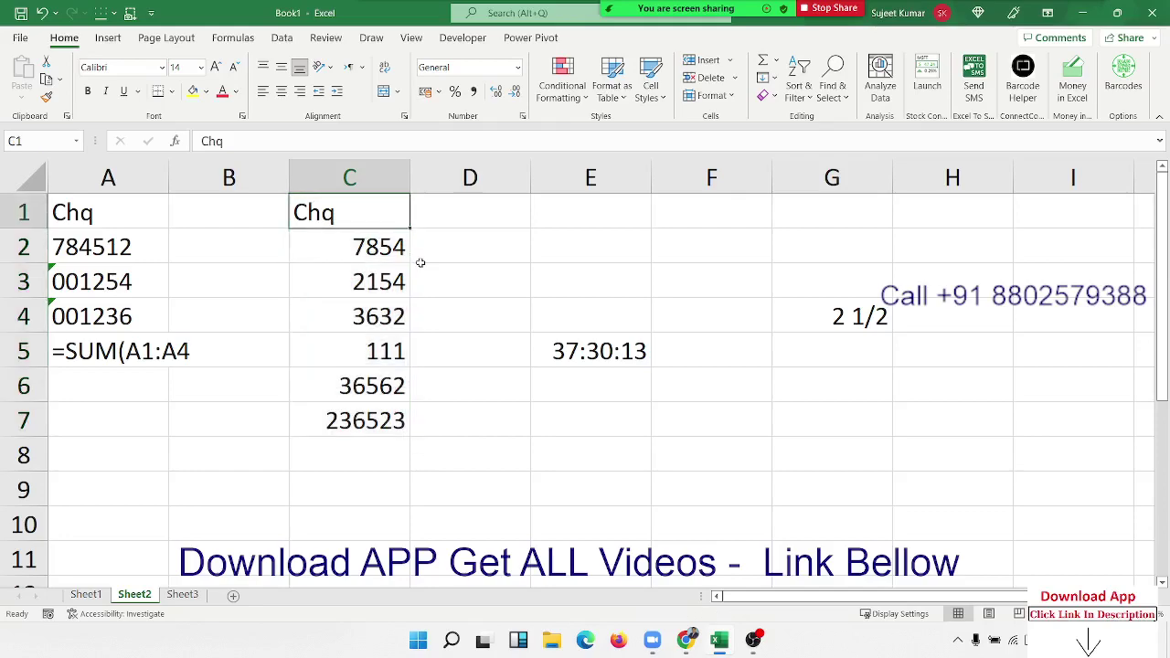
key("ctrl+shift+Down")
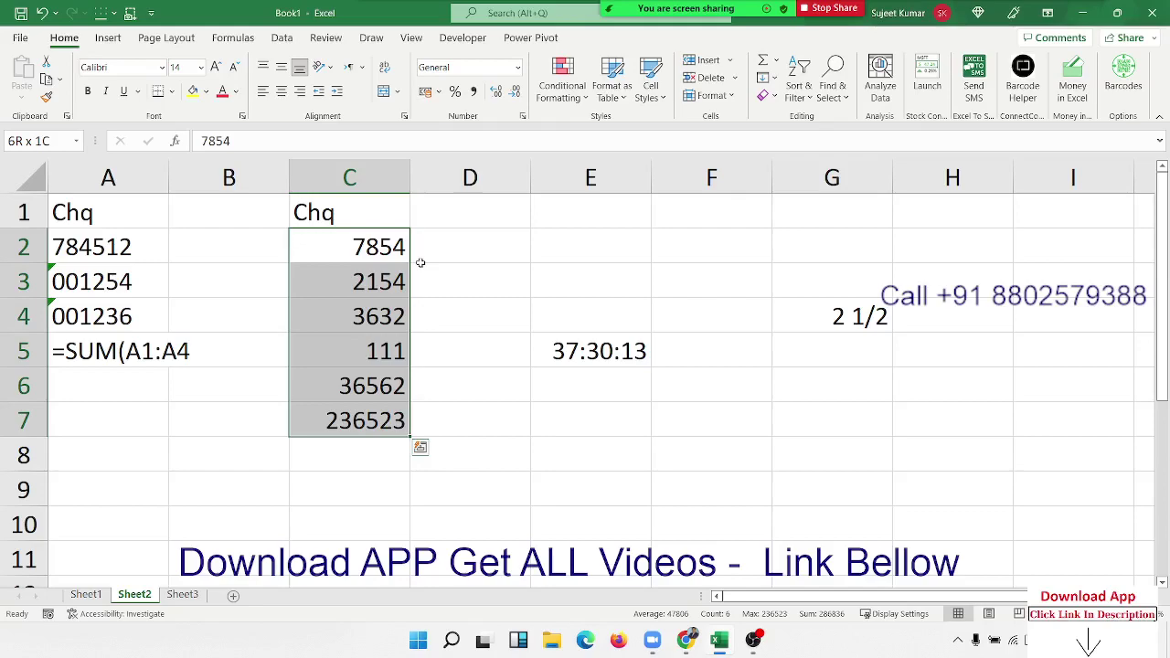
Step: Apply the custom format 000000 to C2:C7 so values show as 007854, 000111, etc
left_click(523, 117)
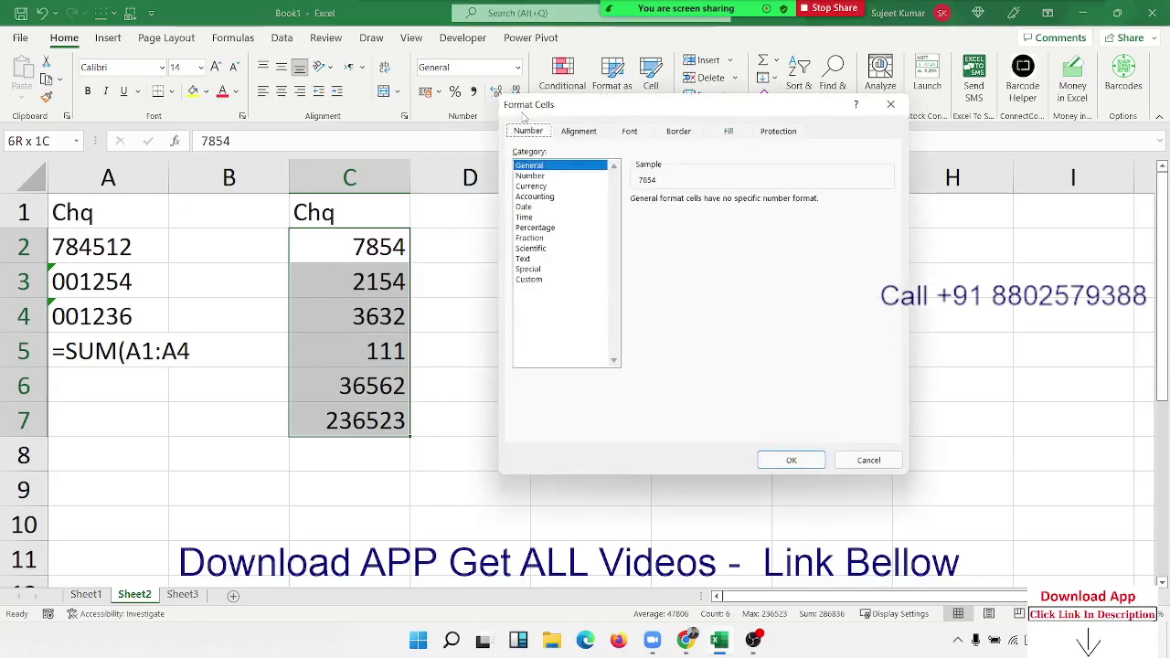
left_click(538, 280)
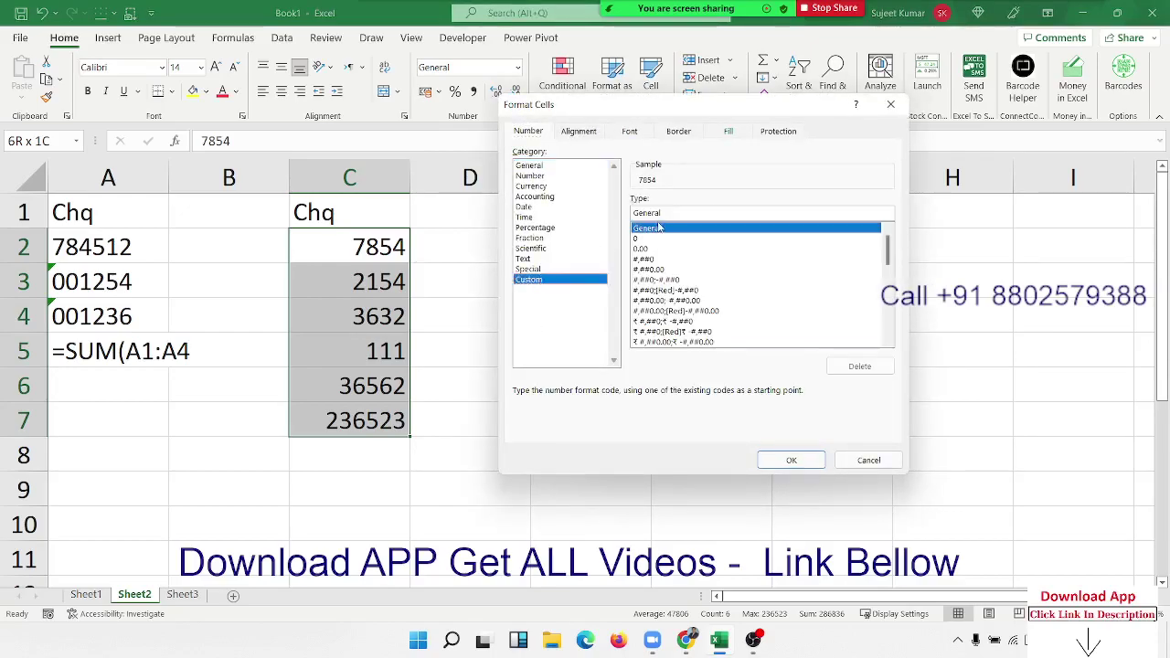
double_click(687, 213)
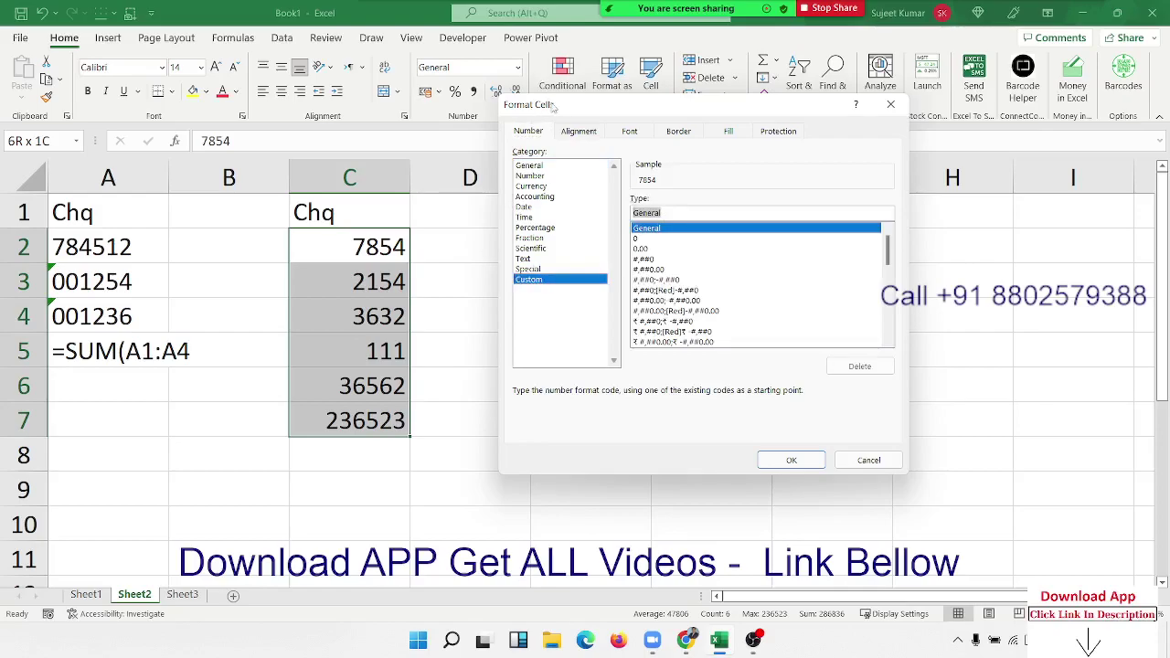
type("000")
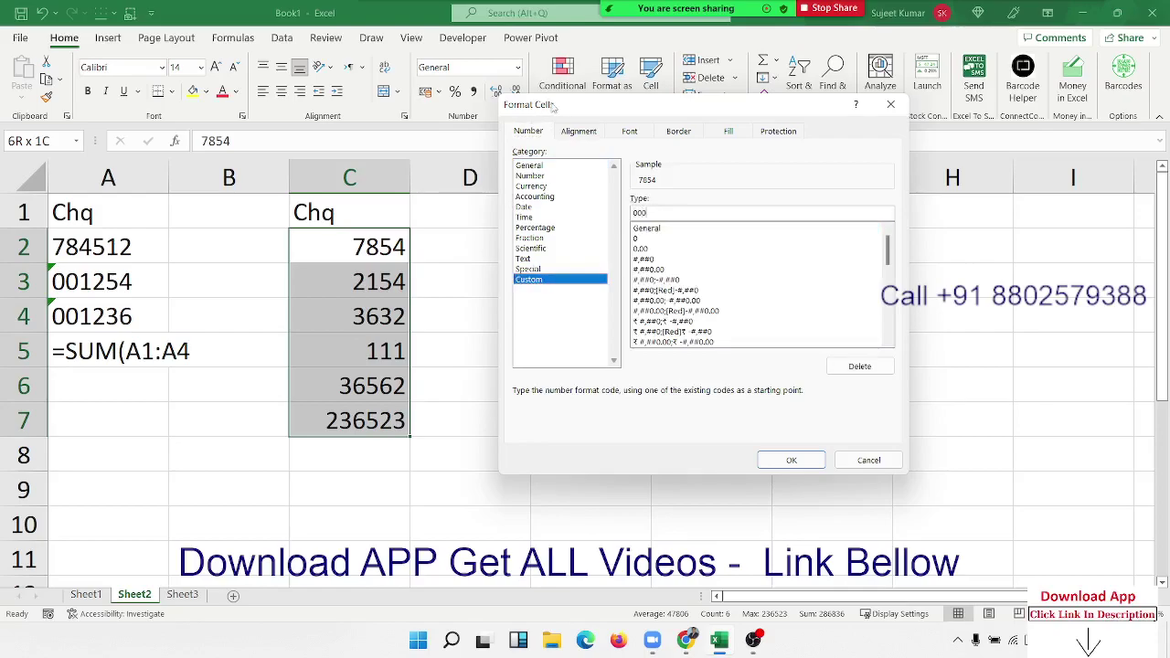
type("00")
left_click(788, 459)
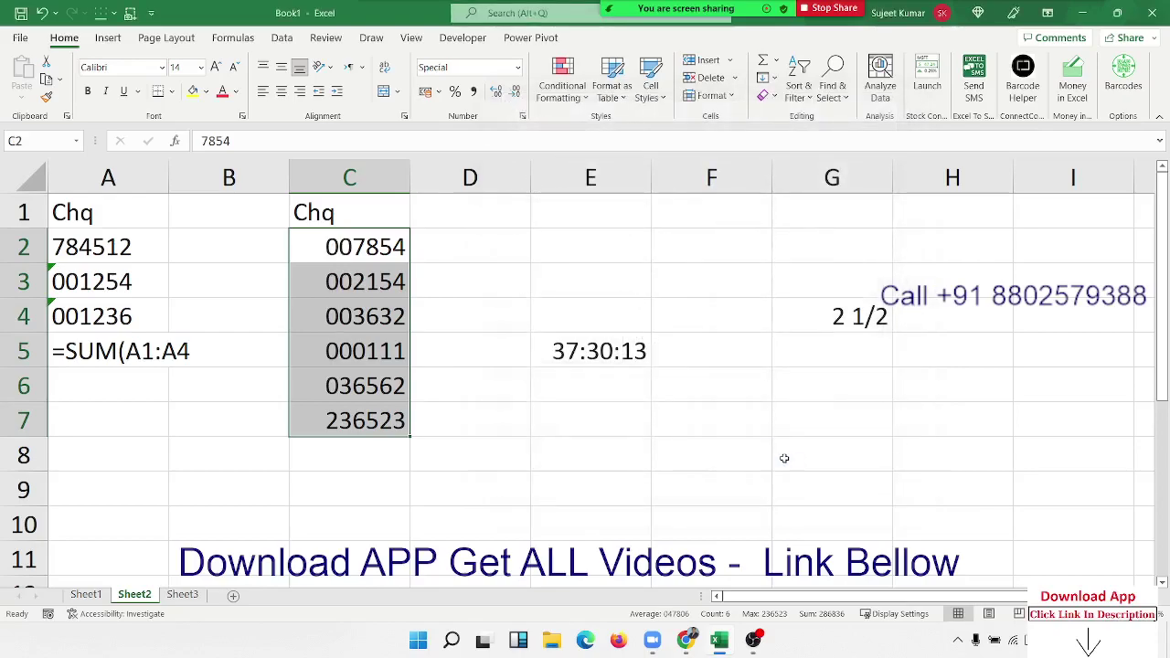
left_click_drag(393, 428, 380, 248)
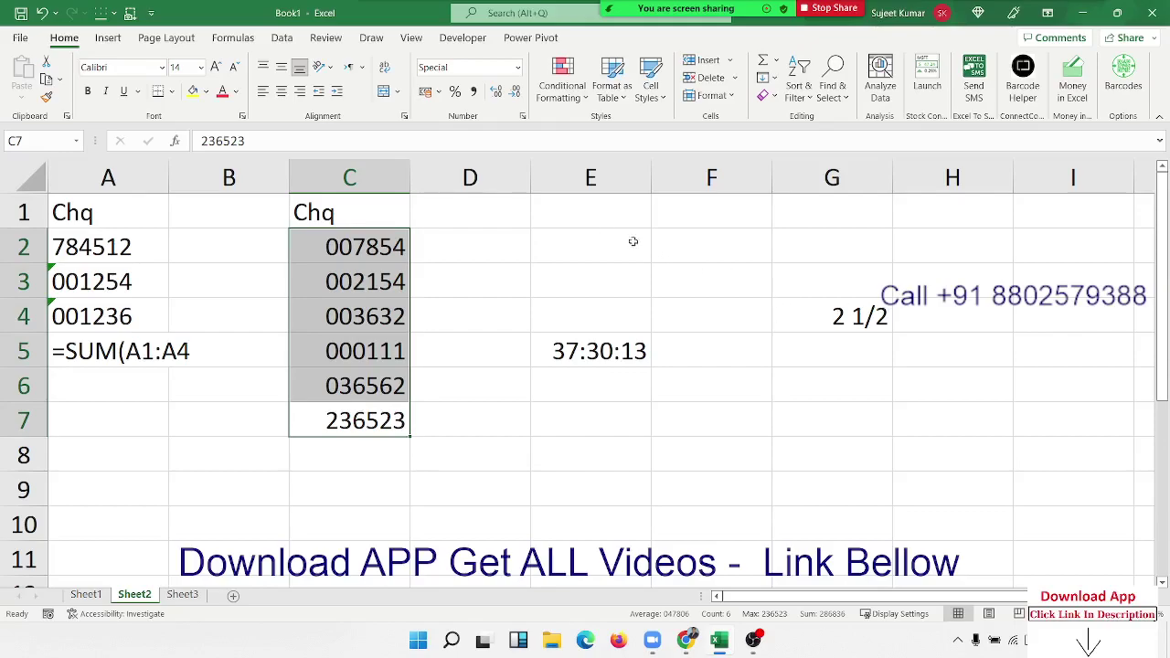
Step: Insert blank columns at column D and head D1 with Mobile
left_click(505, 184)
key("ctrl+shift+equal")
key("ctrl+shift+equal")
key("ctrl+shift+equal")
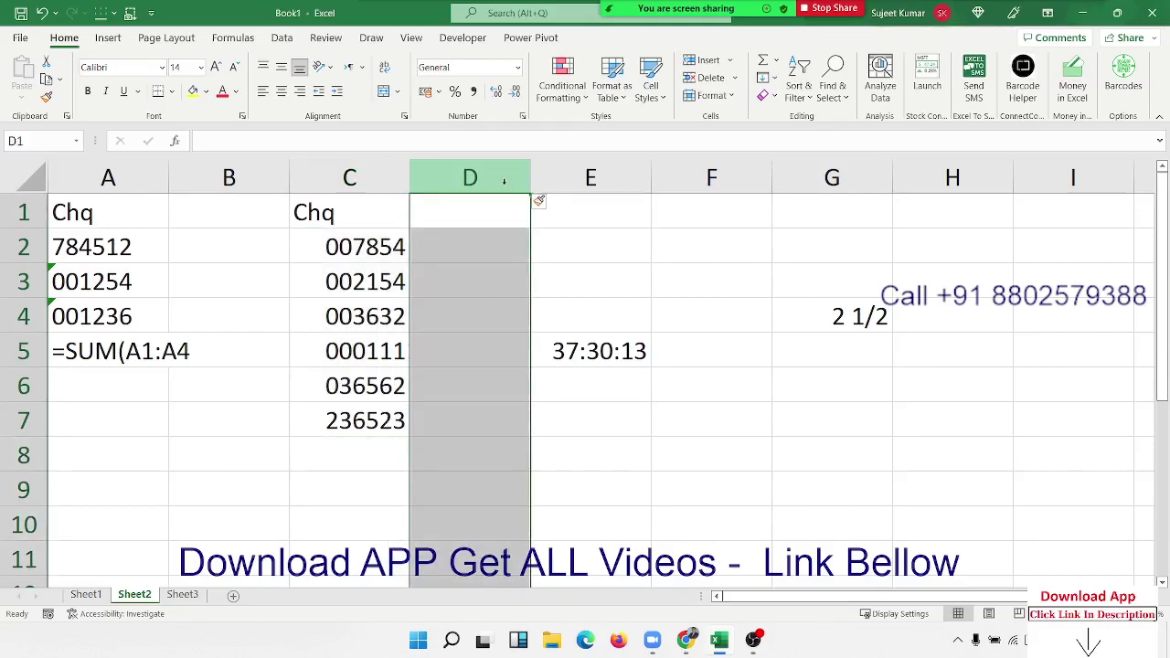
left_click(512, 350)
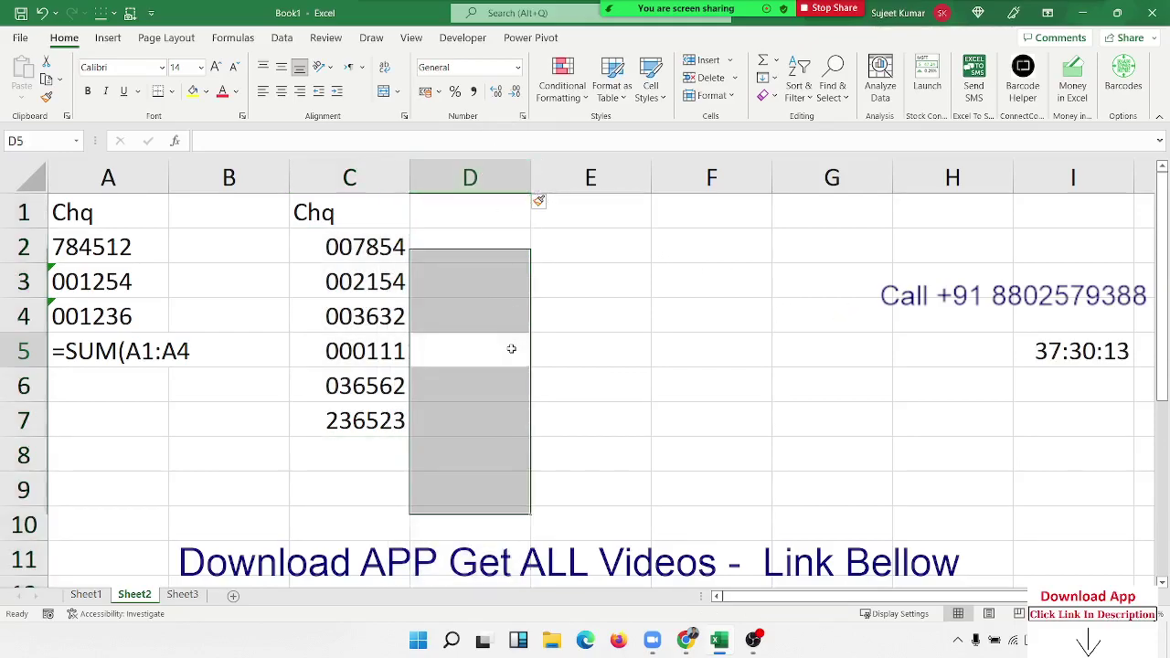
left_click(474, 222)
type("M o")
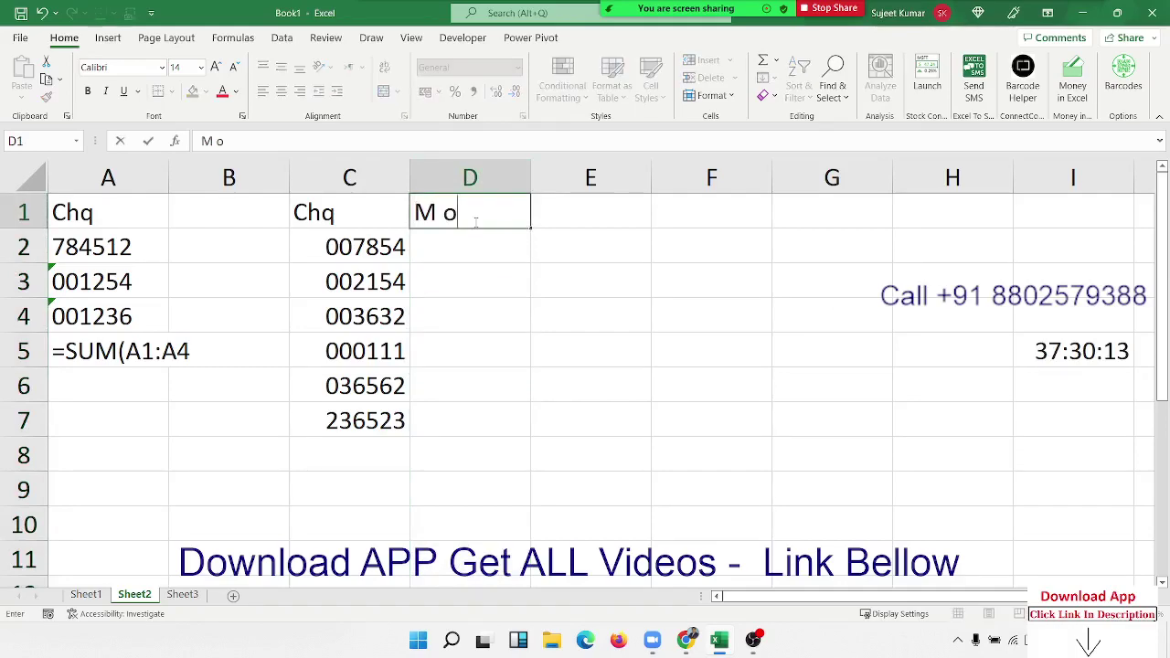
type("bile")
key("Return")
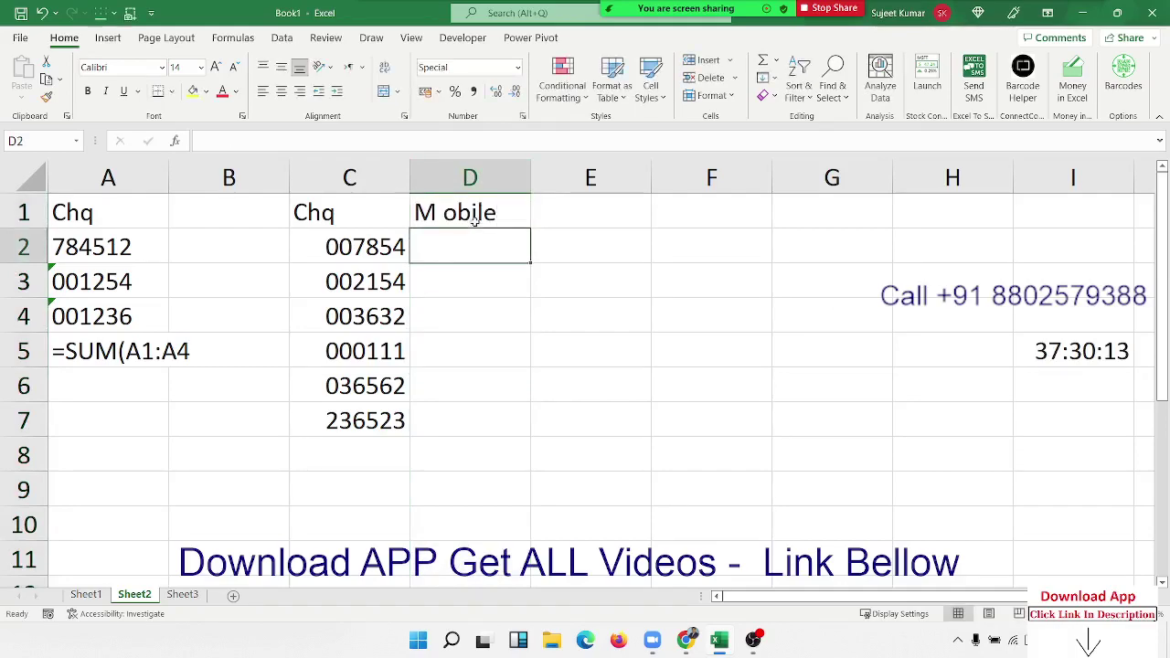
left_click(474, 222)
type("Mobi")
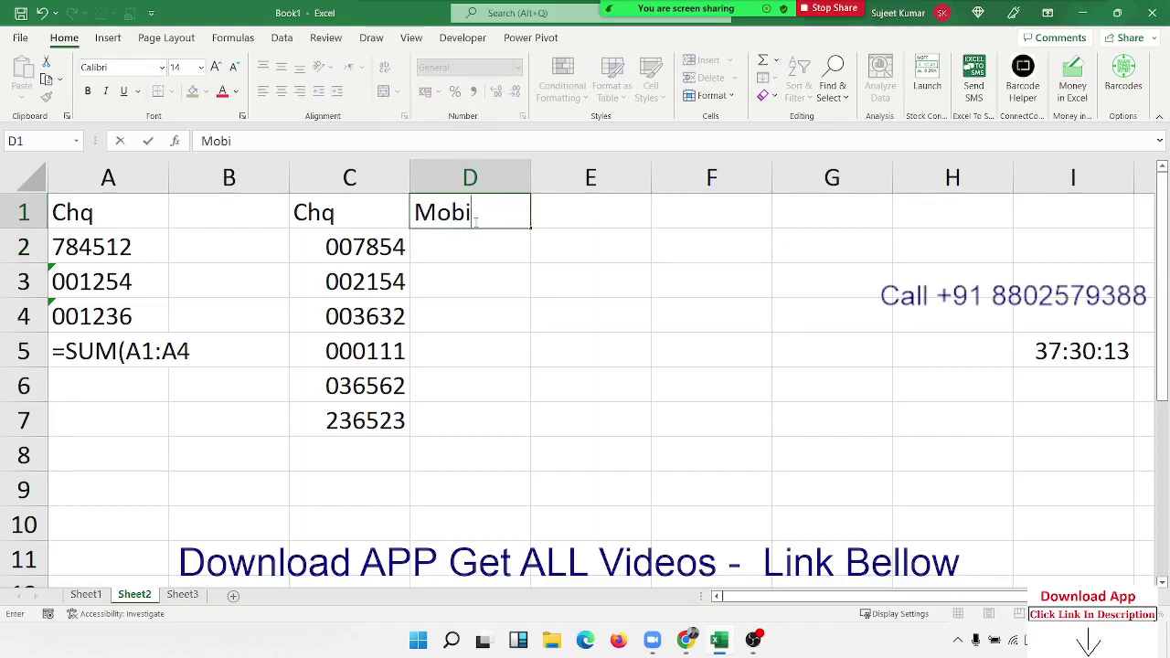
type("le")
key("Return")
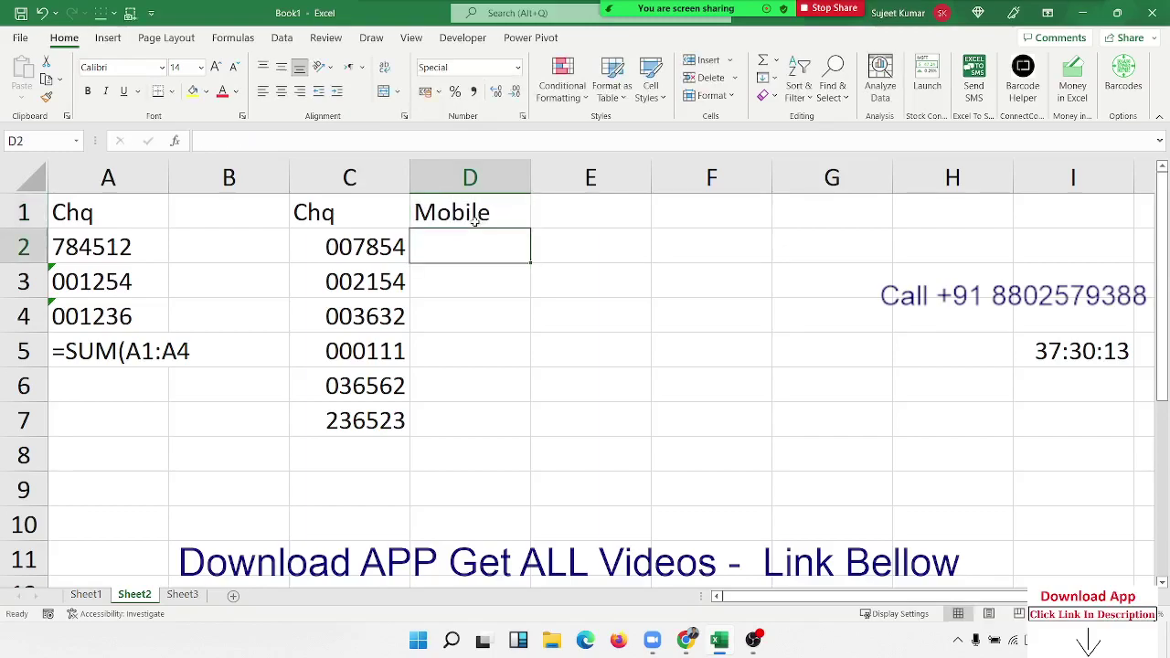
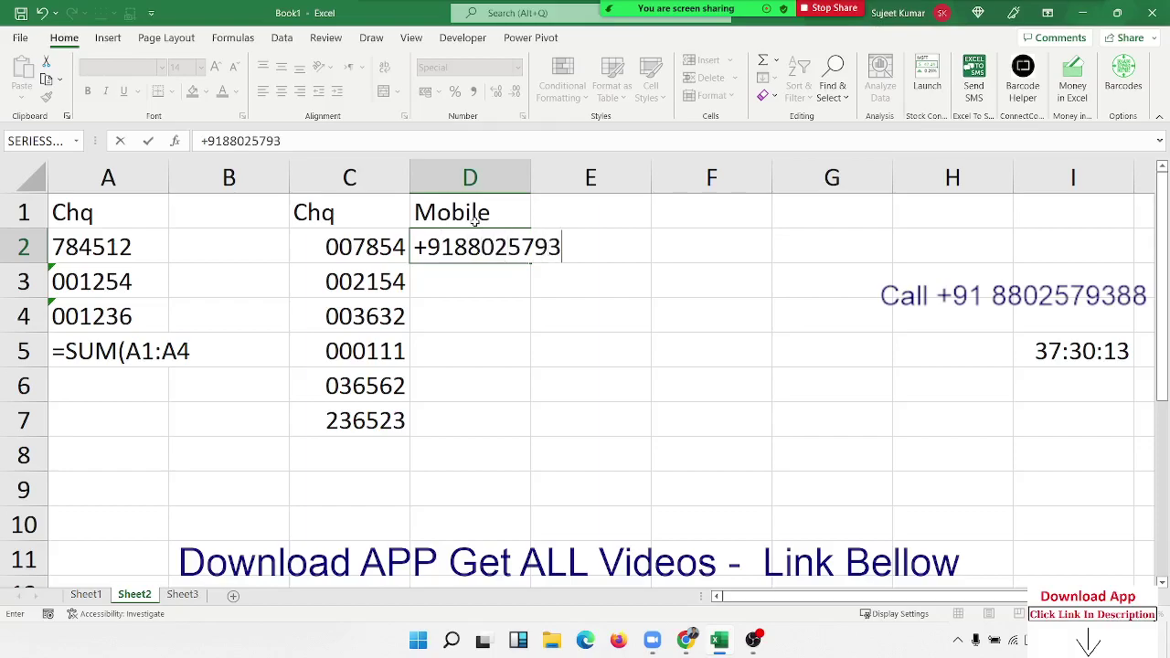
Step: Enter a mobile number in D2, clear it, and choose the General number category
key("Return")
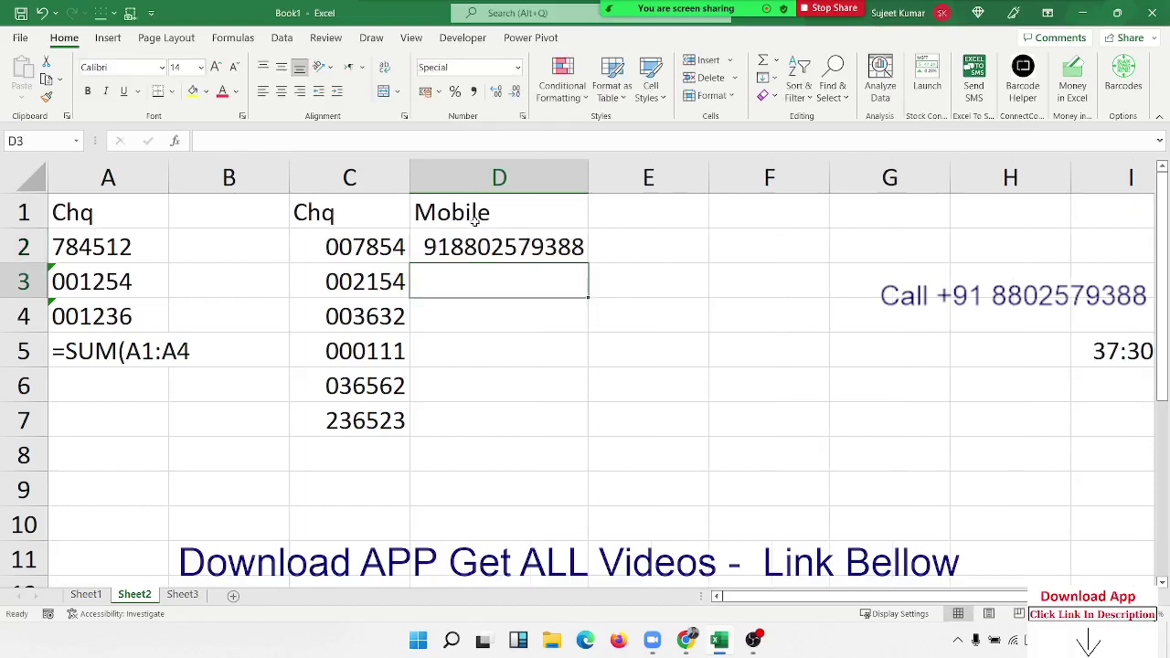
key("Up")
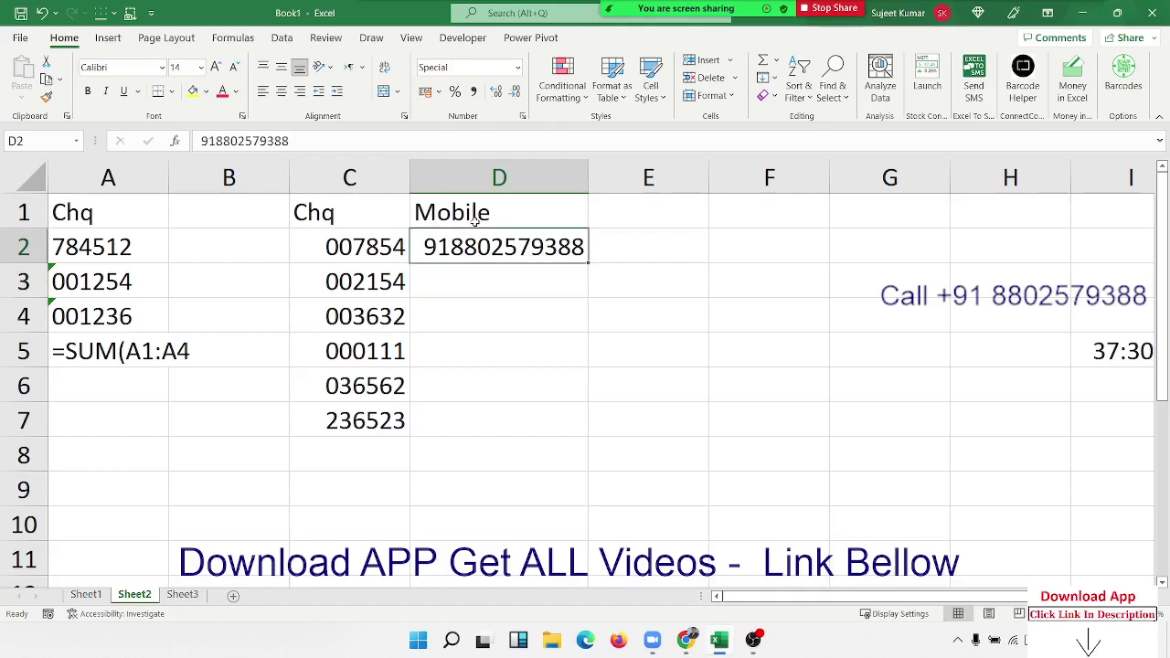
key("Delete")
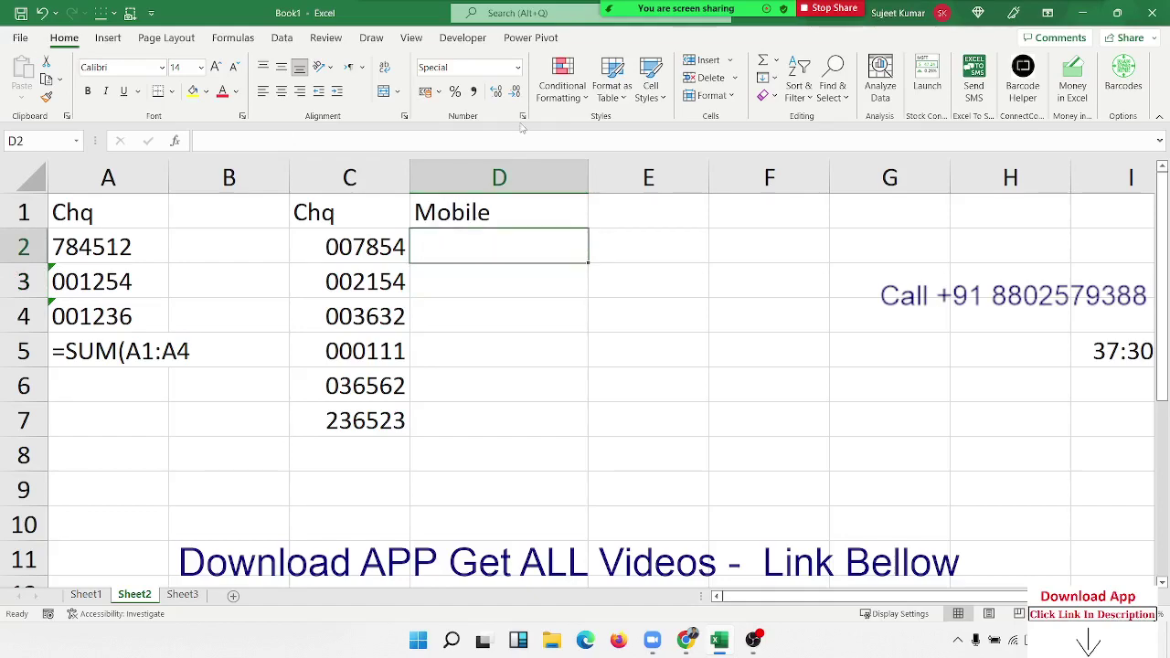
left_click(523, 117)
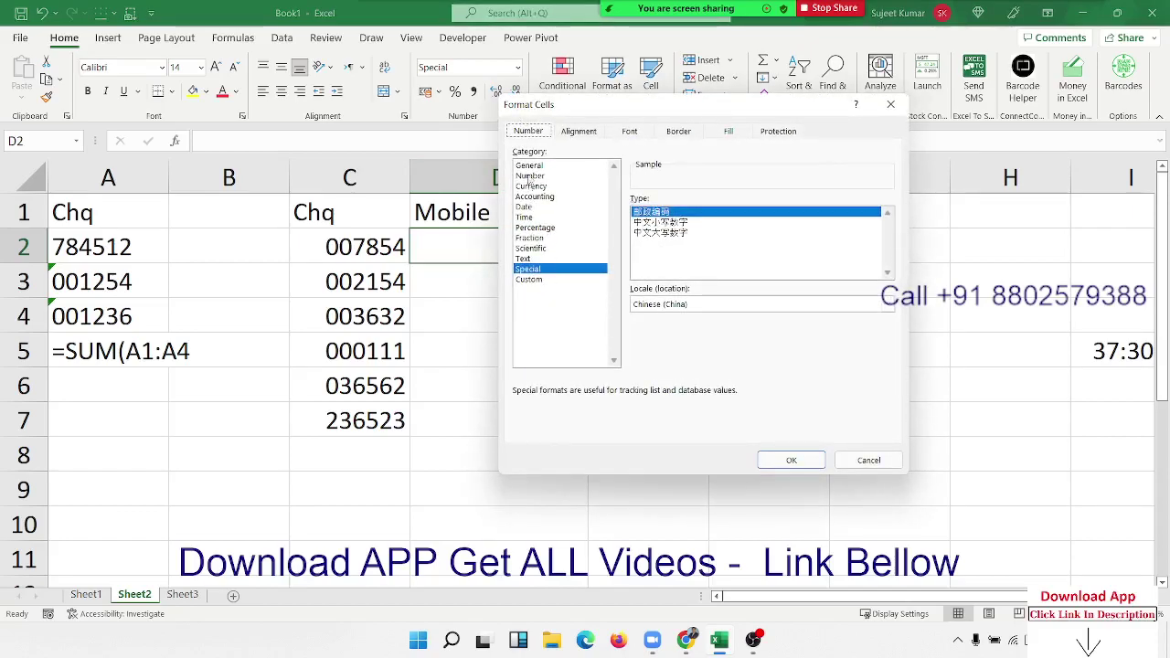
left_click(530, 167)
Step: Apply General to D2, retest then clear the mobile number, and select D2:D7
left_click(790, 460)
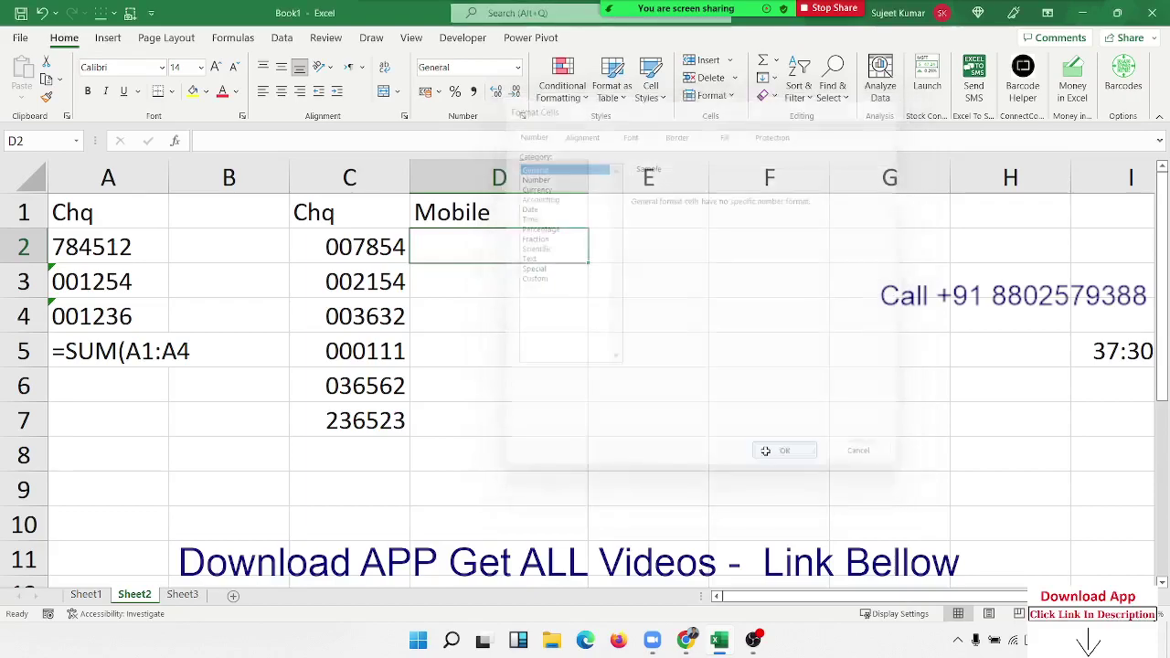
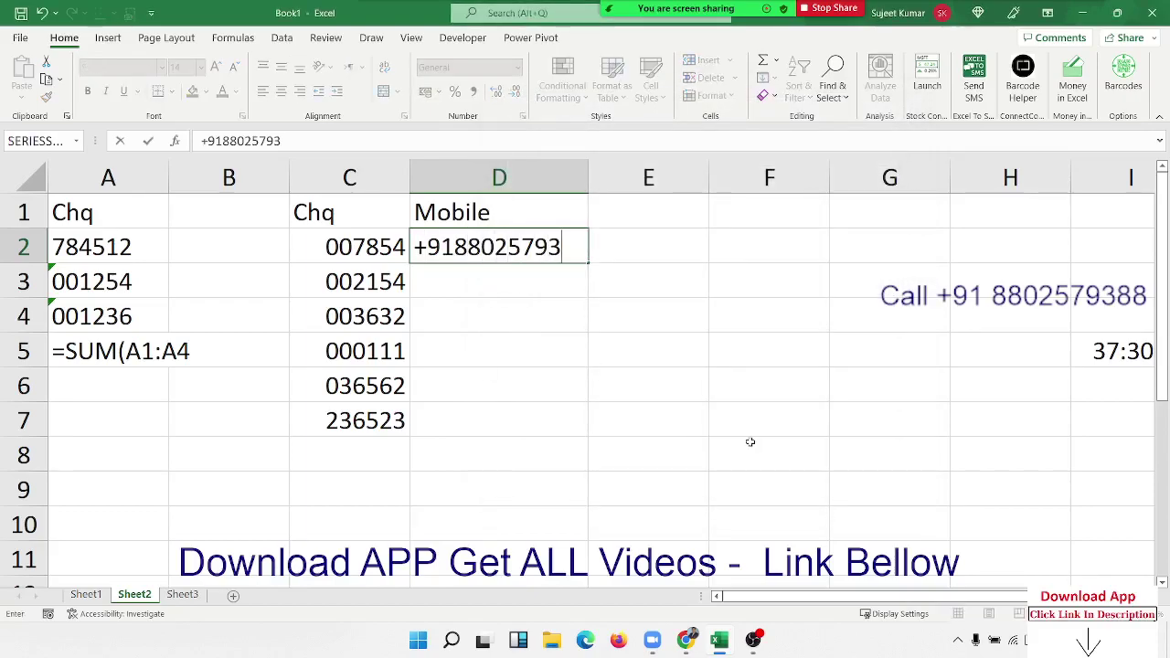
key("Return")
key("Up")
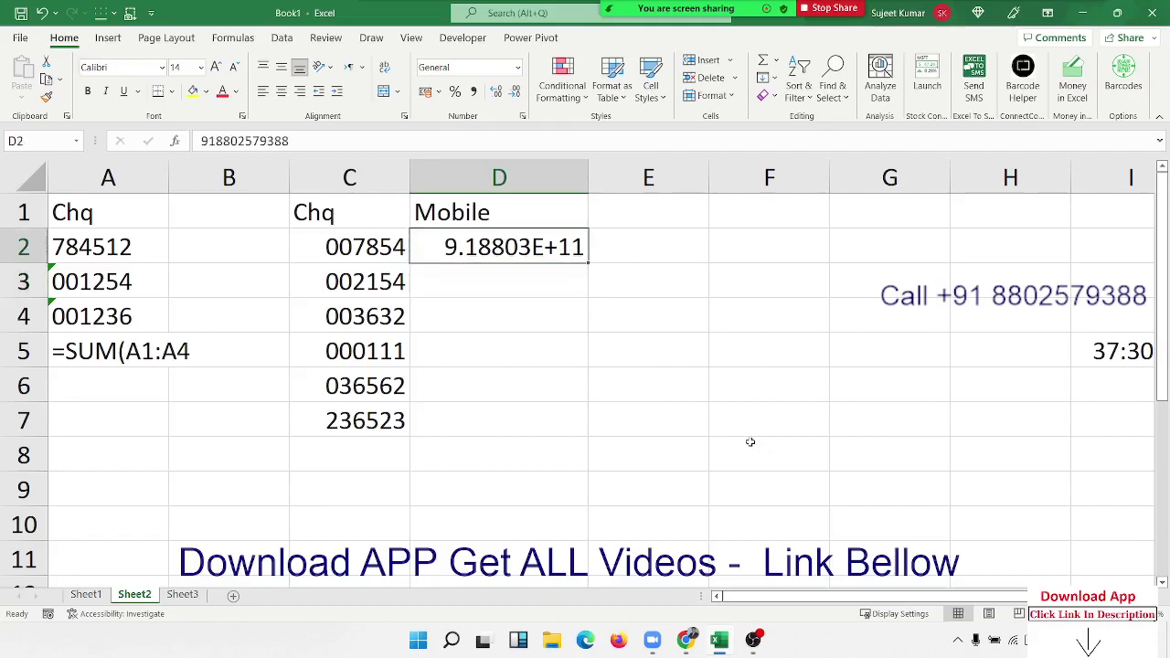
key("Delete")
key("shift+Down")
key("shift+Down")
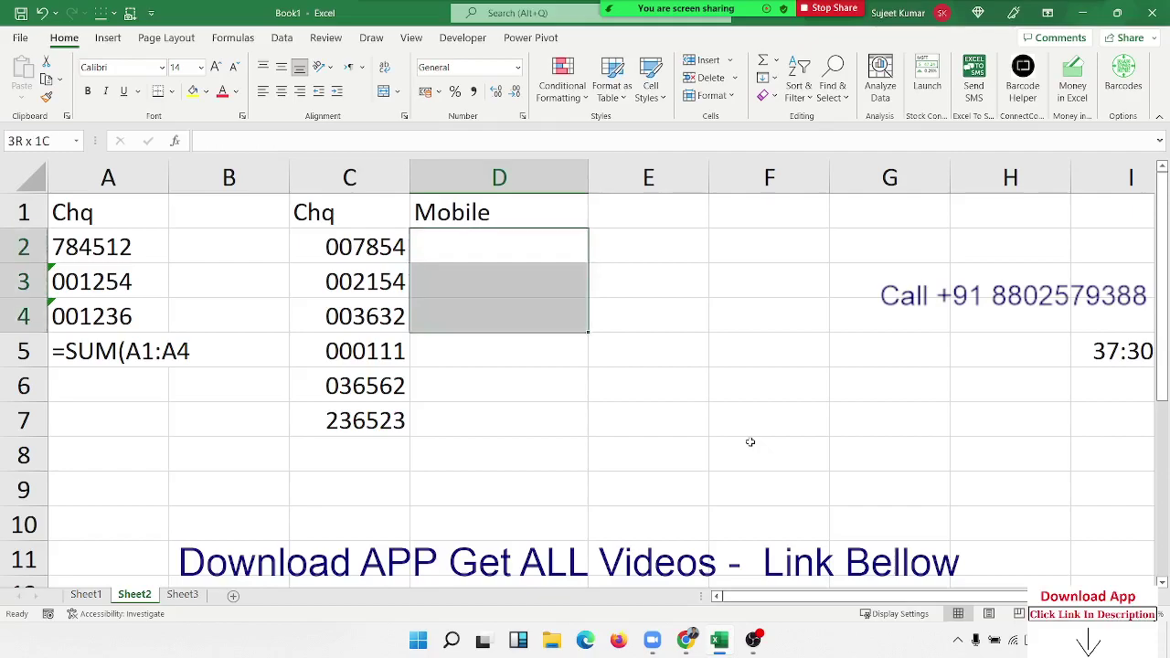
key("shift+Down")
key("shift+Down")
key("shift+Down")
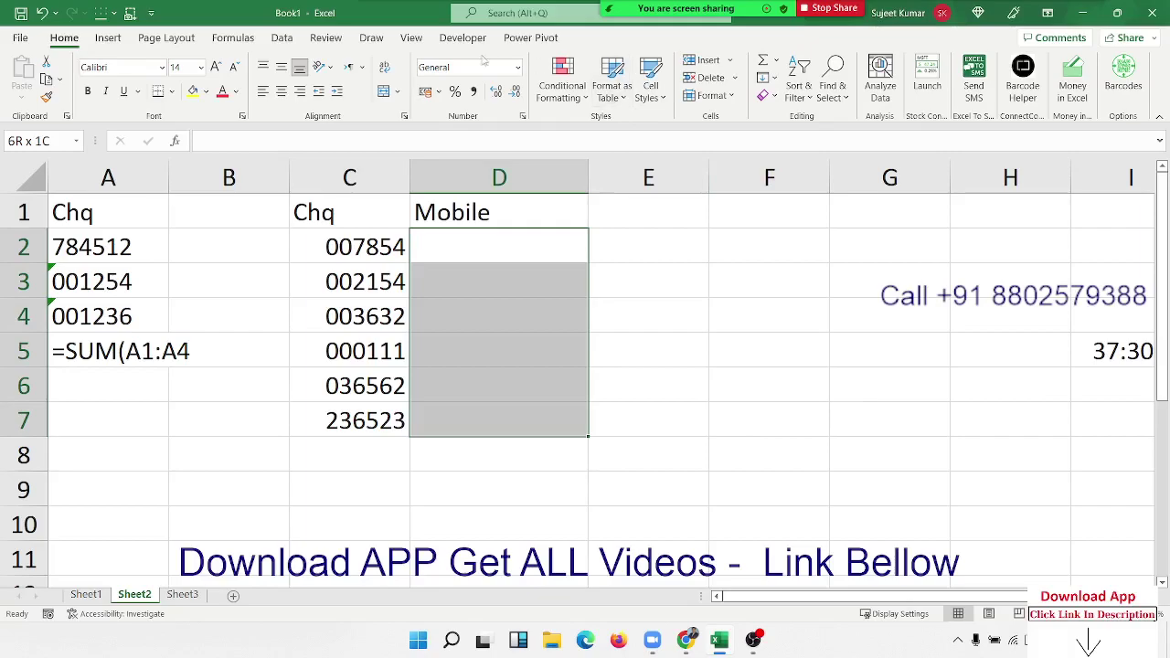
Step: Give D2:D7 the custom number format +91 0
left_click(521, 116)
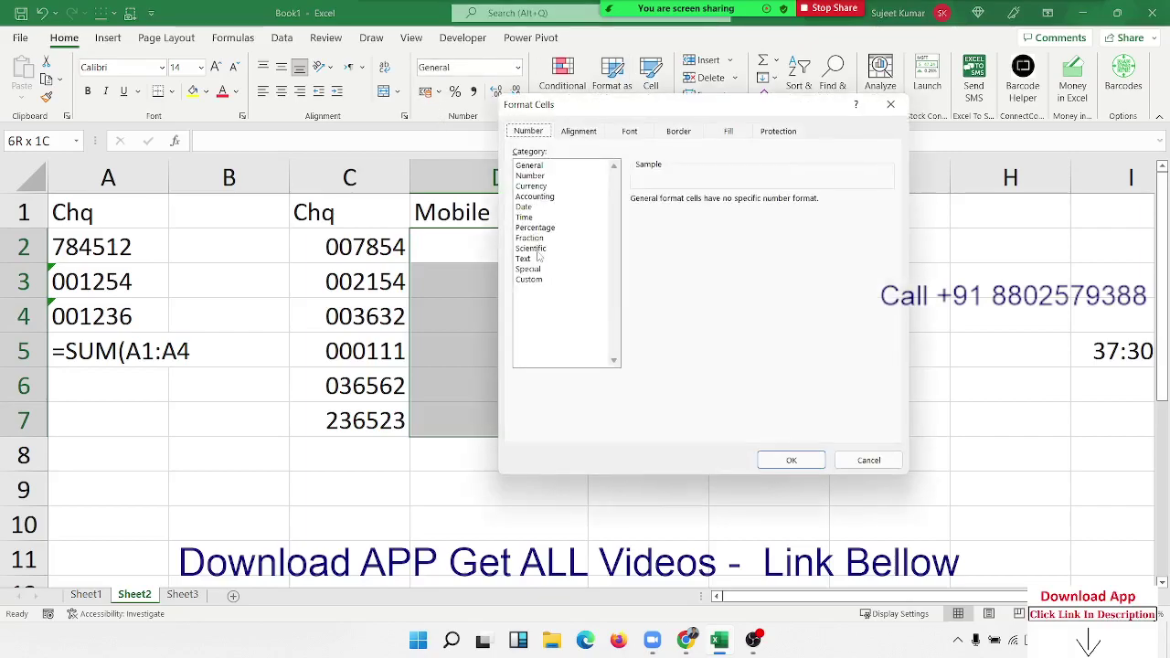
left_click(534, 280)
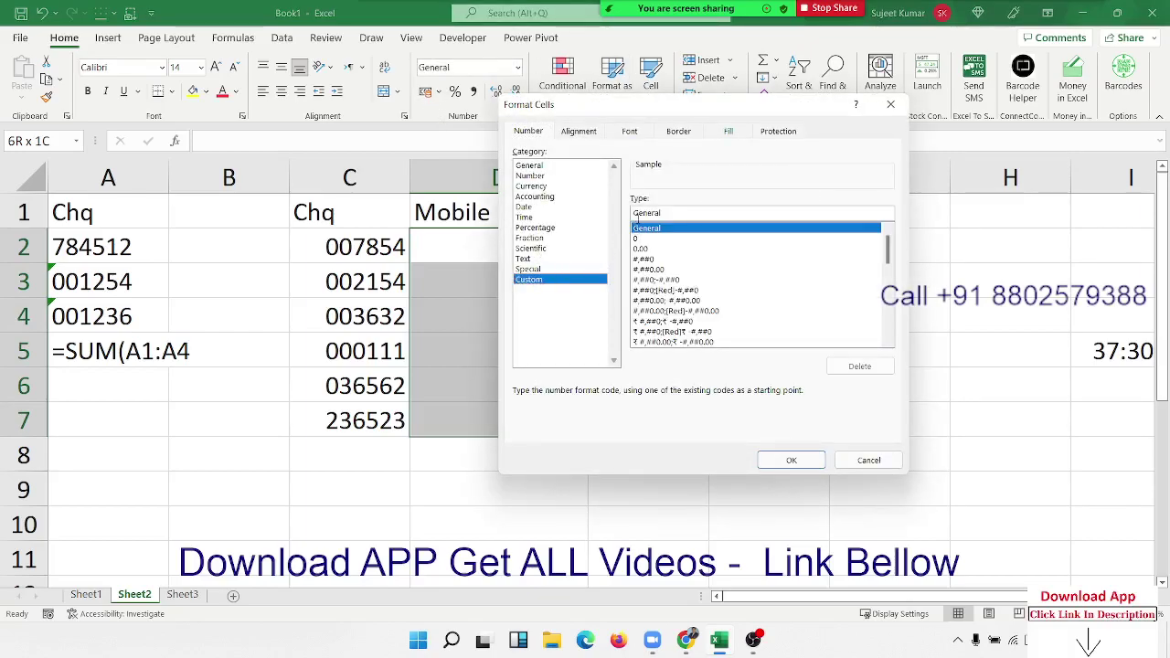
left_click_drag(612, 111, 718, 146)
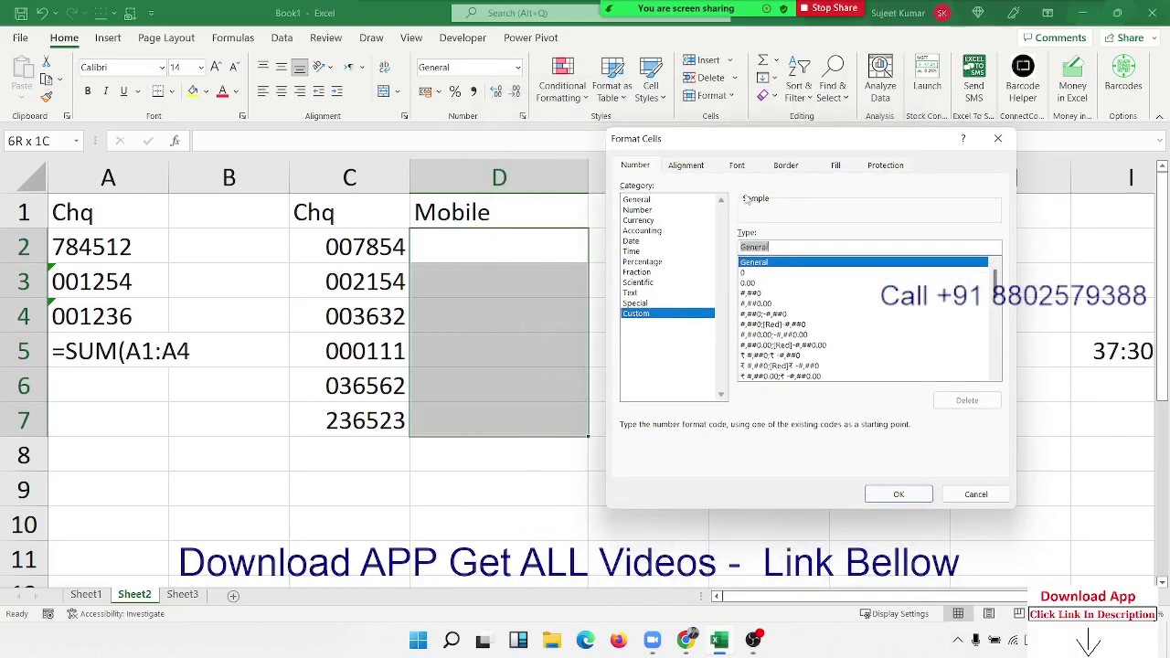
type("+")
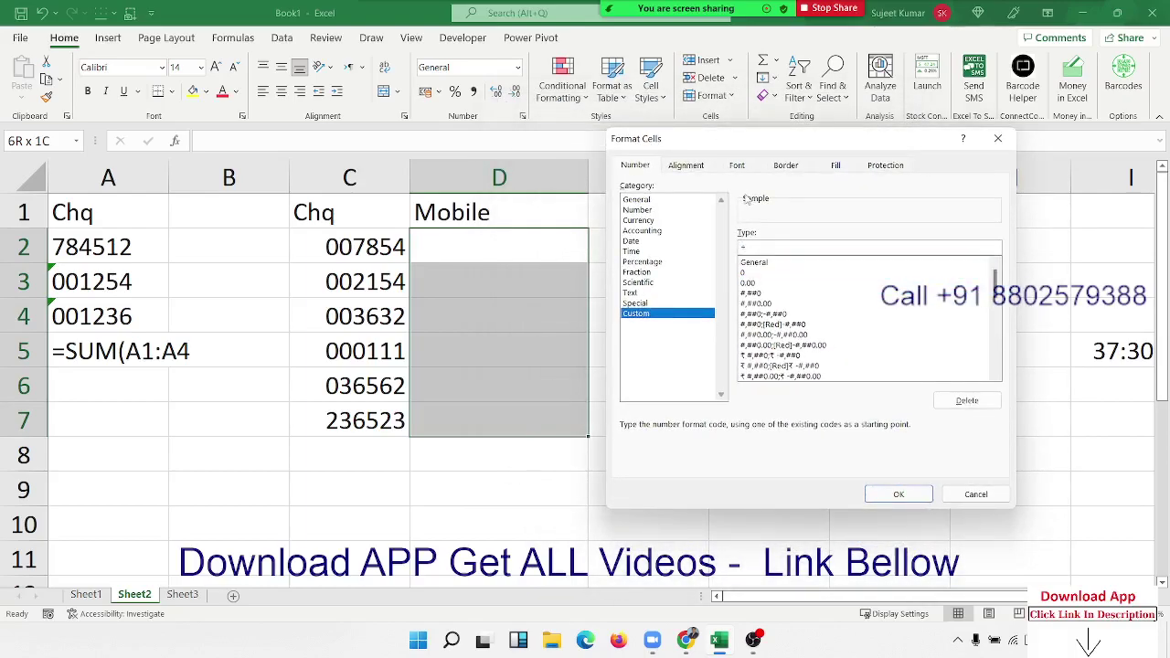
type("91 88")
key("BackSpace")
key("BackSpace")
type("00")
key("BackSpace")
key("Return")
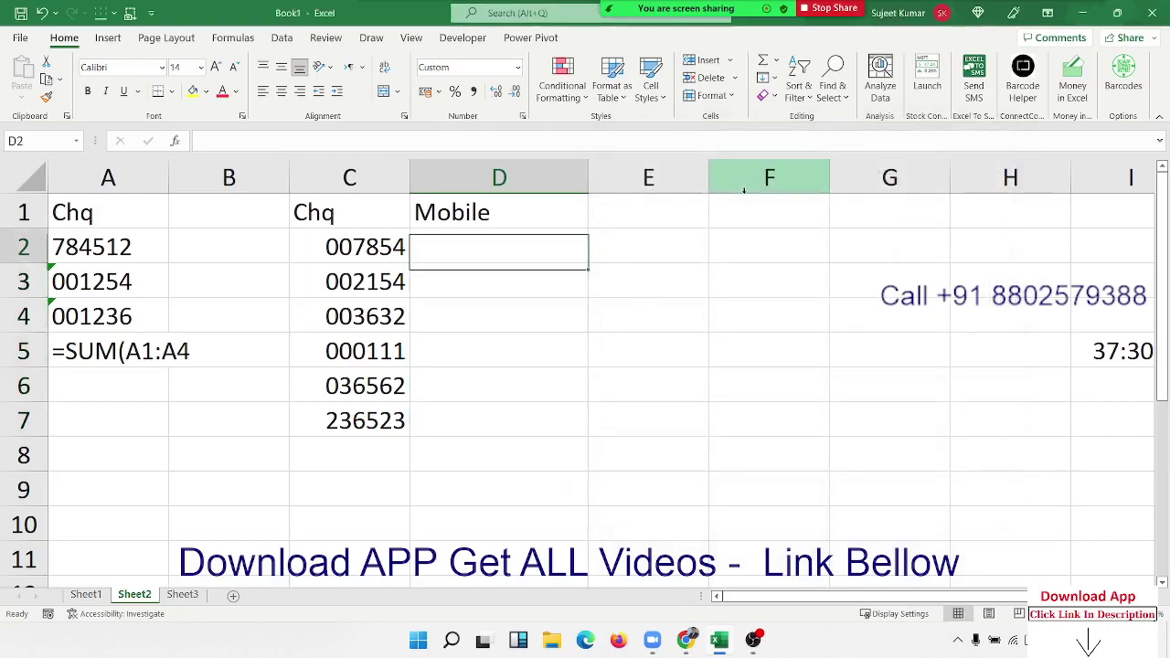
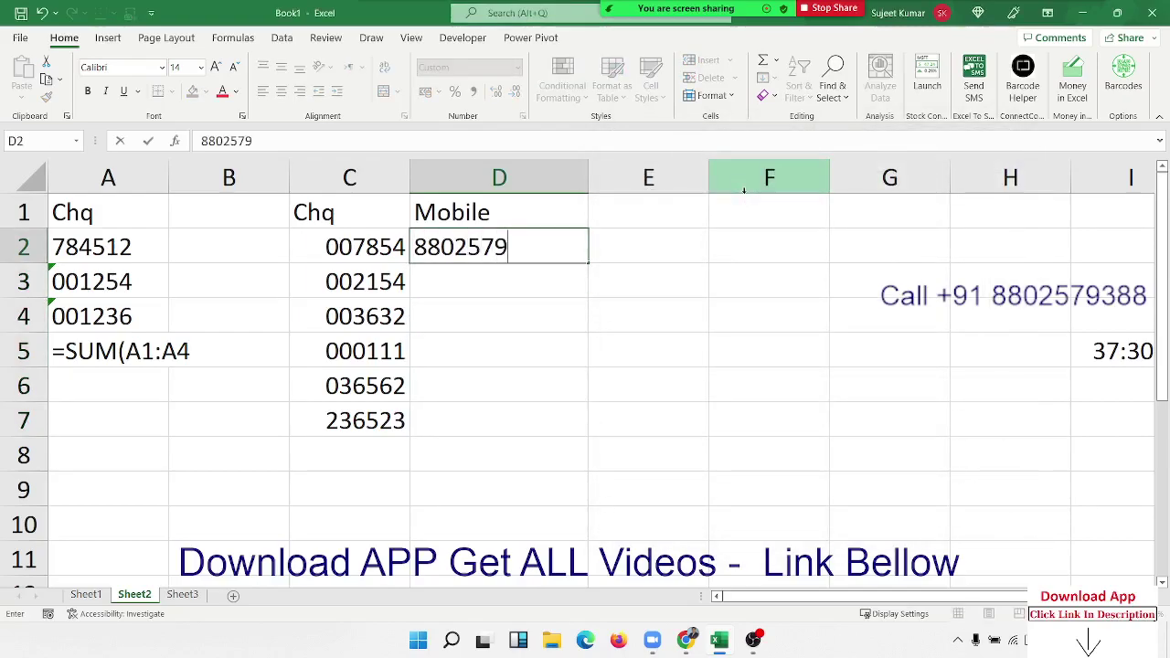
Step: Enter the 10-digit mobile number in D2 so it displays with the +91 prefix
key("Return")
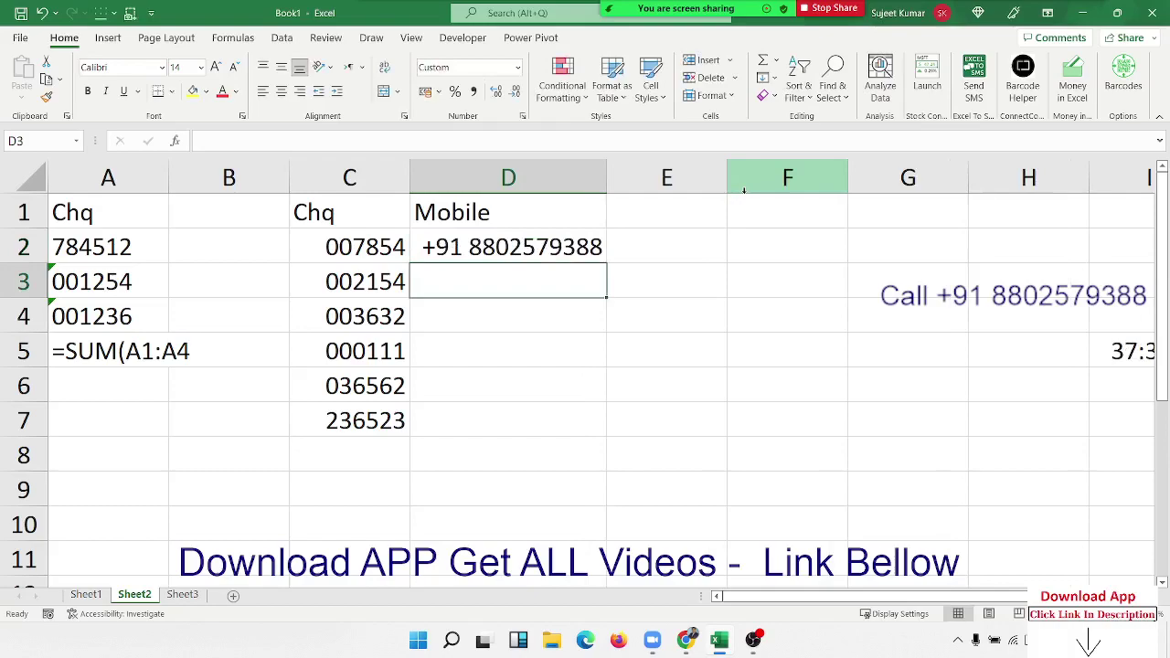
key("Up")
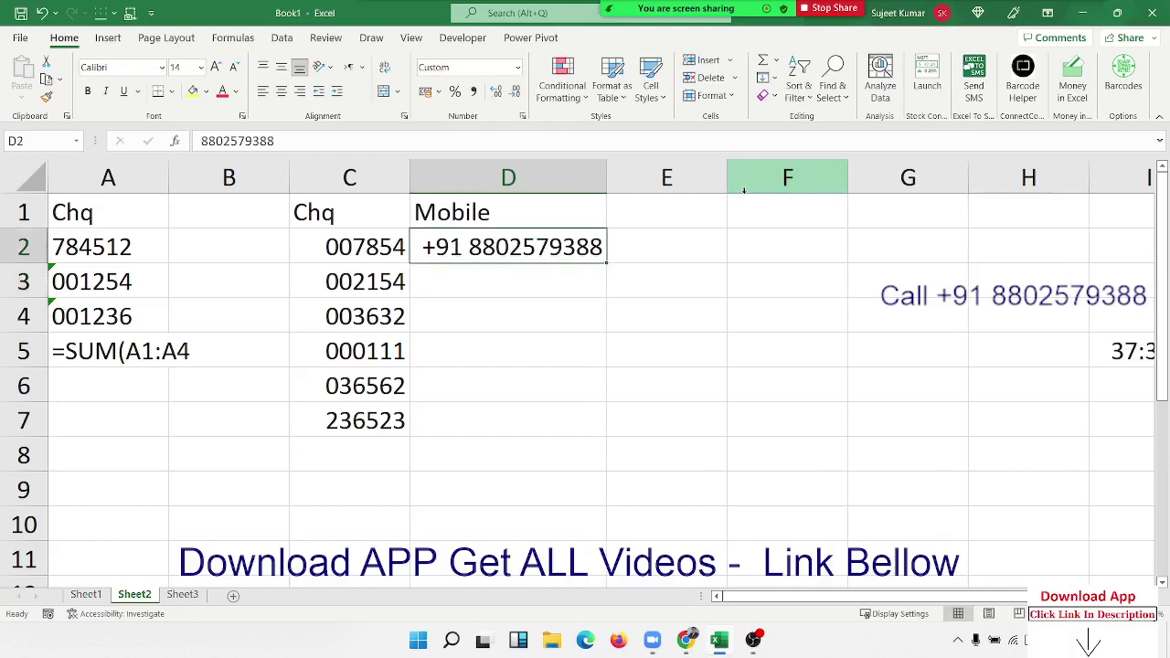
key("Right")
key("Right")
key("Left")
key("Right")
key("Right")
key("Right")
key("Right")
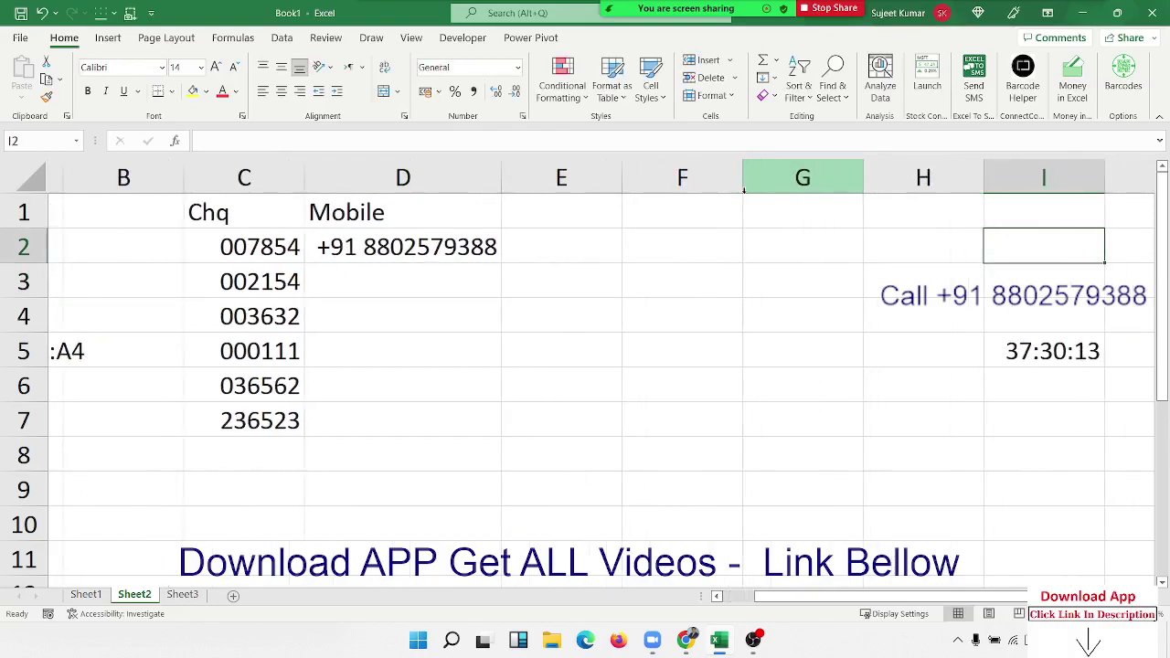
key("Left")
key("Left")
key("Left")
key("Left")
key("Up")
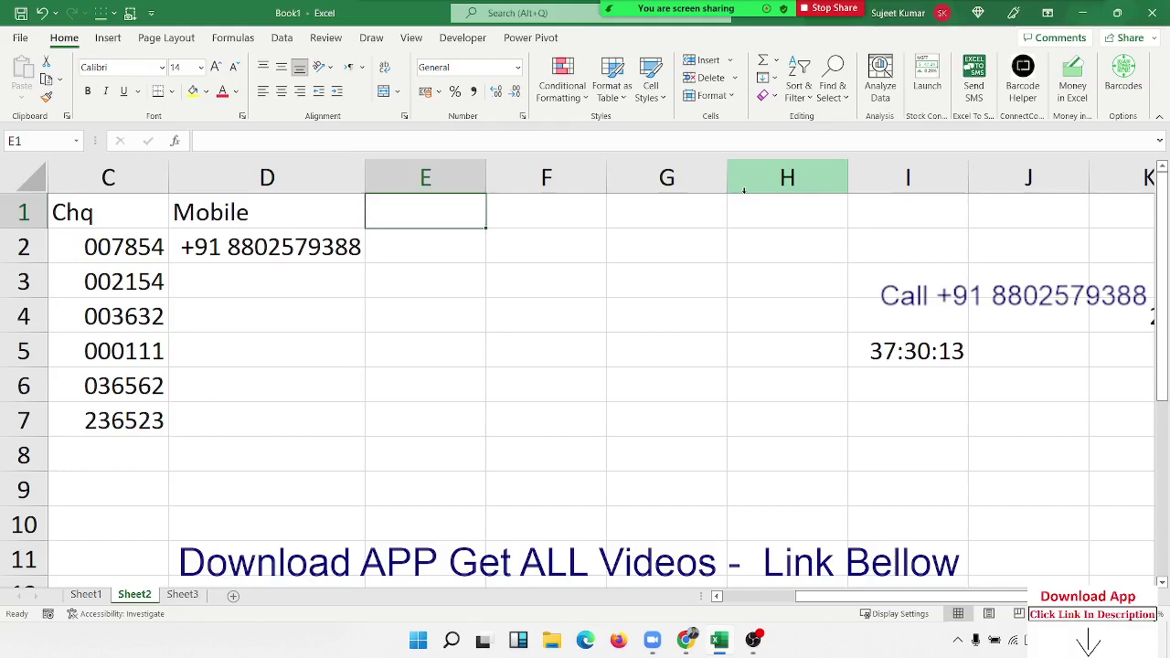
Step: Head column E with id and give E2:E7 the custom format 000 - 000 - 000
type("id")
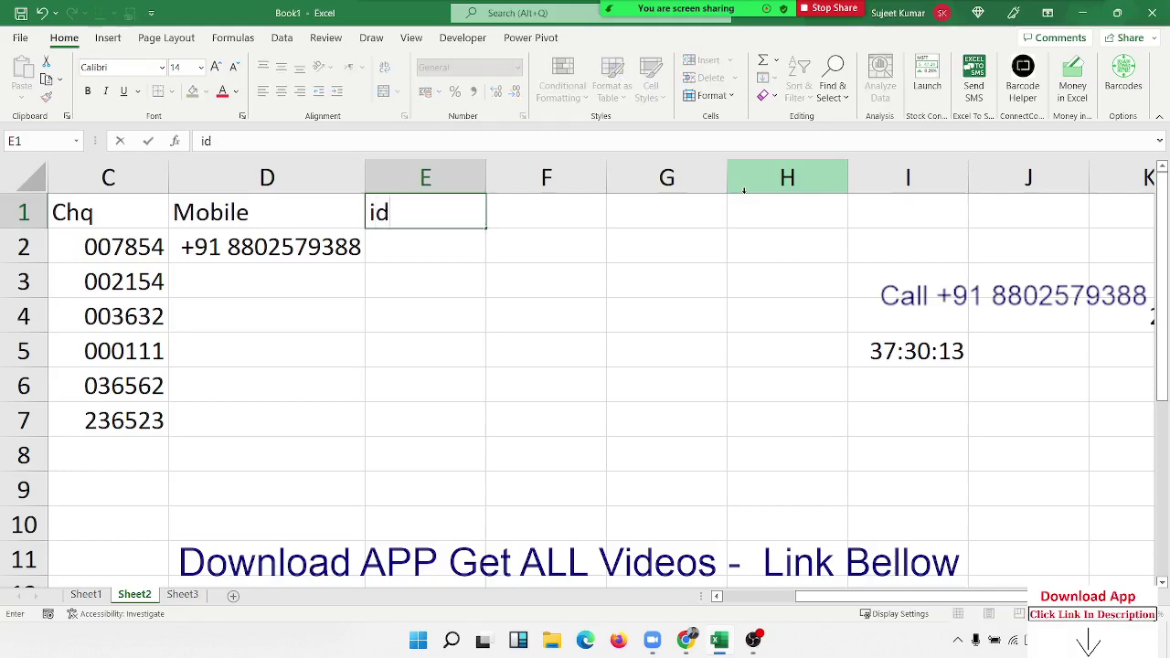
key("Return")
key("shift+Down")
key("shift+Down")
key("shift+Down")
key("shift+Down")
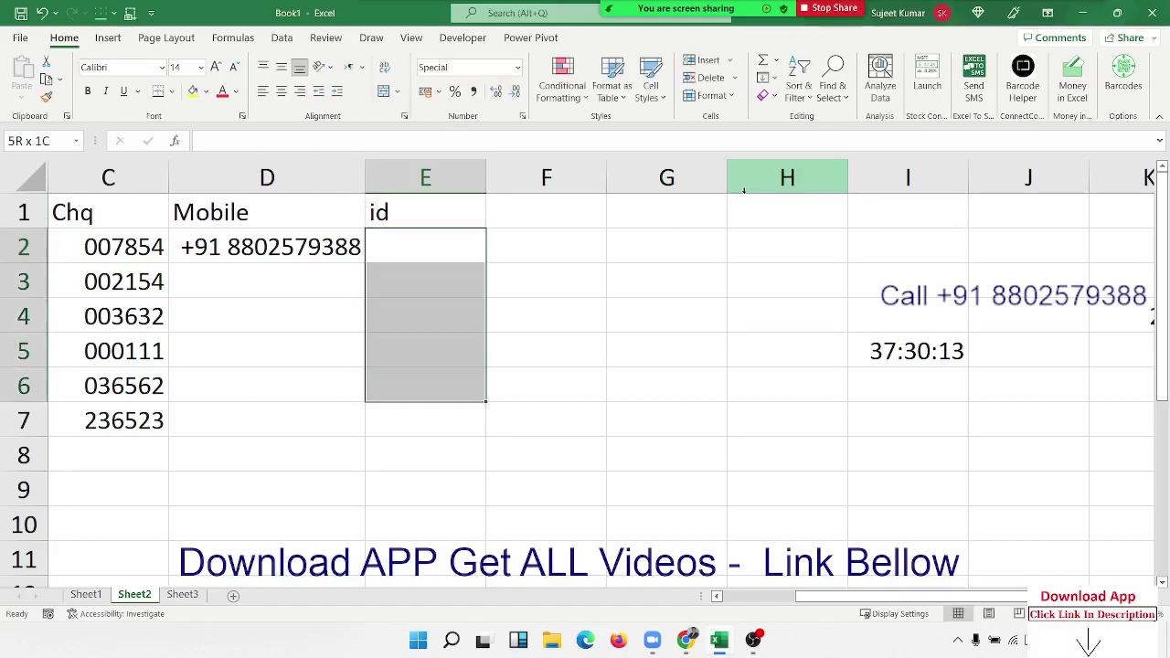
key("shift+Down")
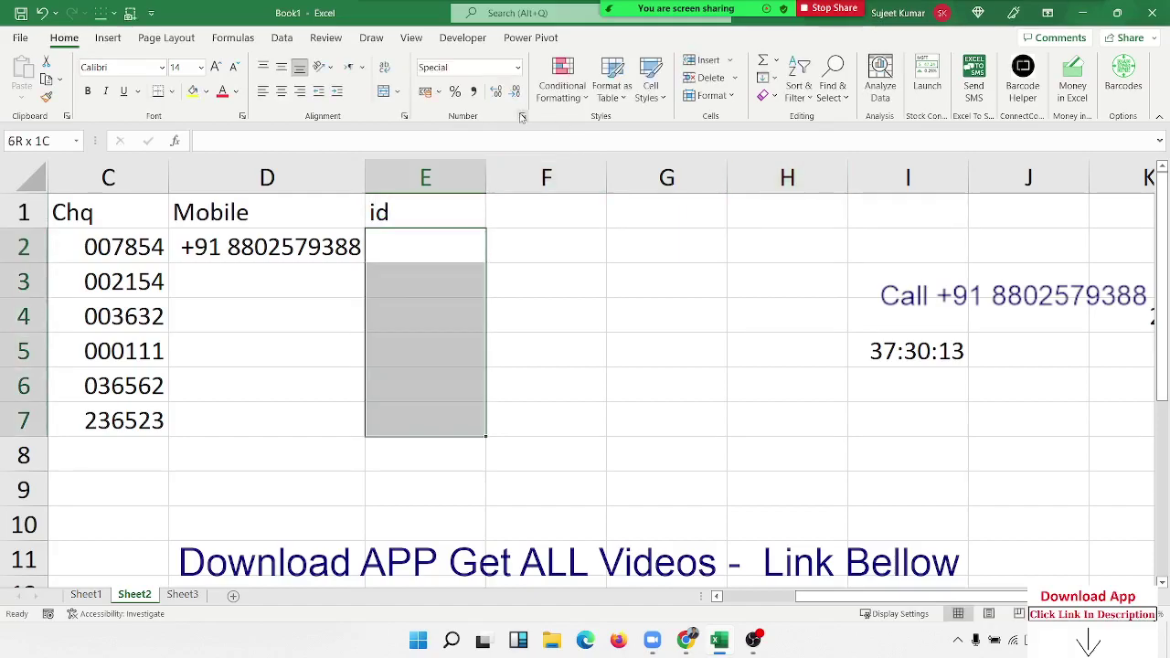
left_click(522, 116)
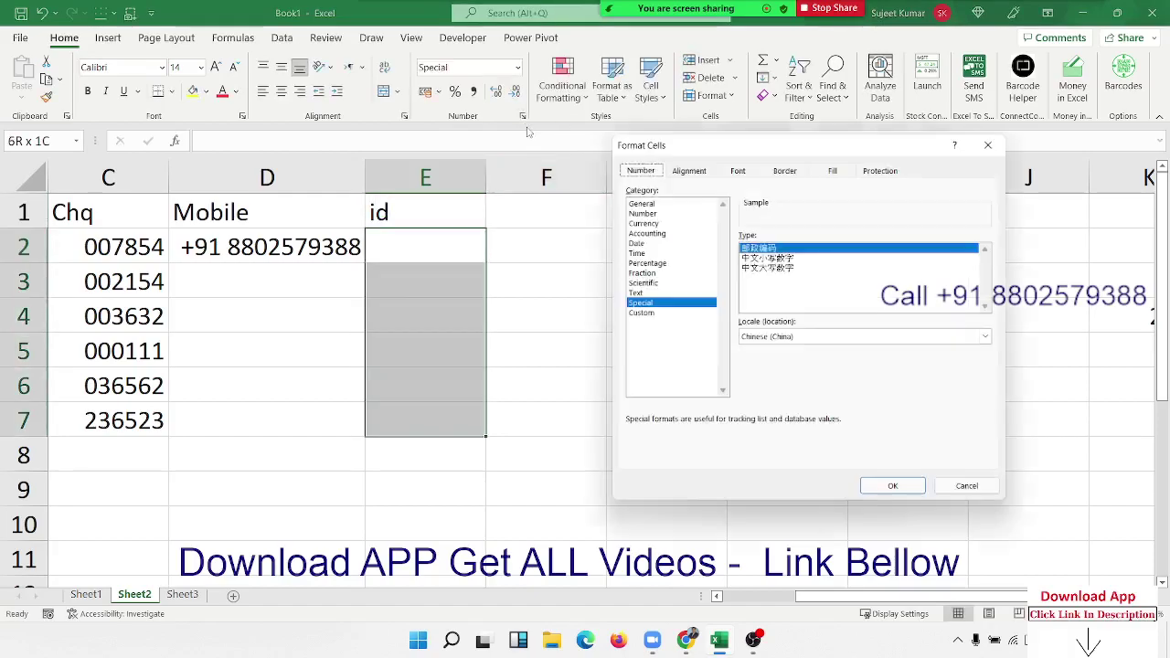
left_click(654, 313)
left_click_drag(801, 245, 669, 251)
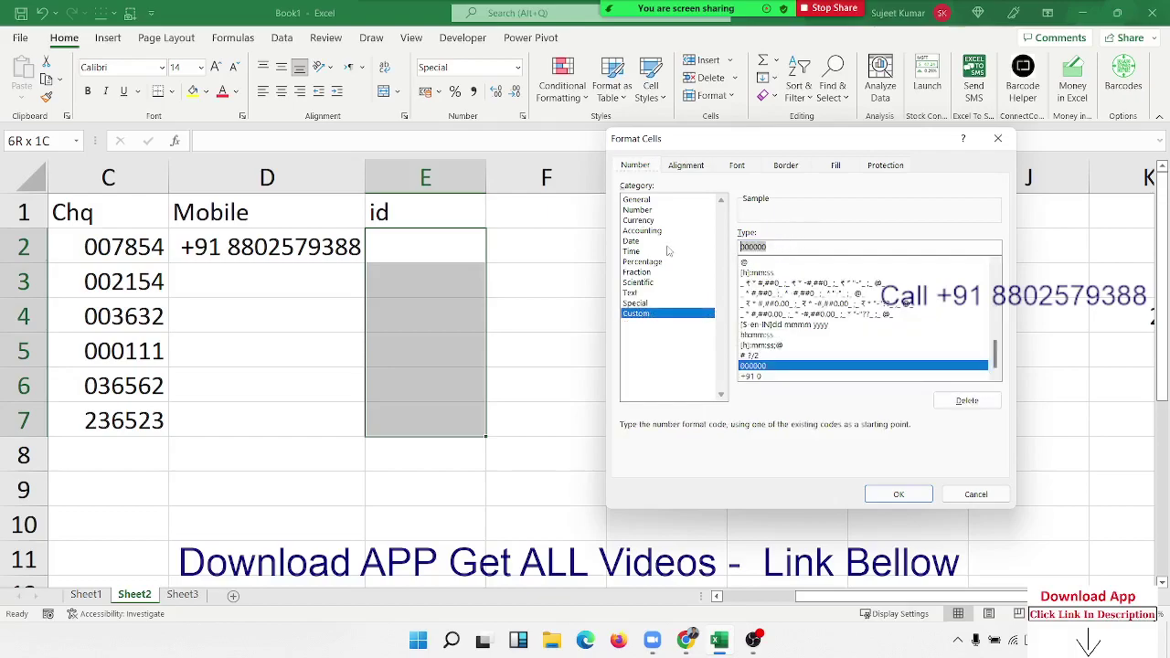
type("000")
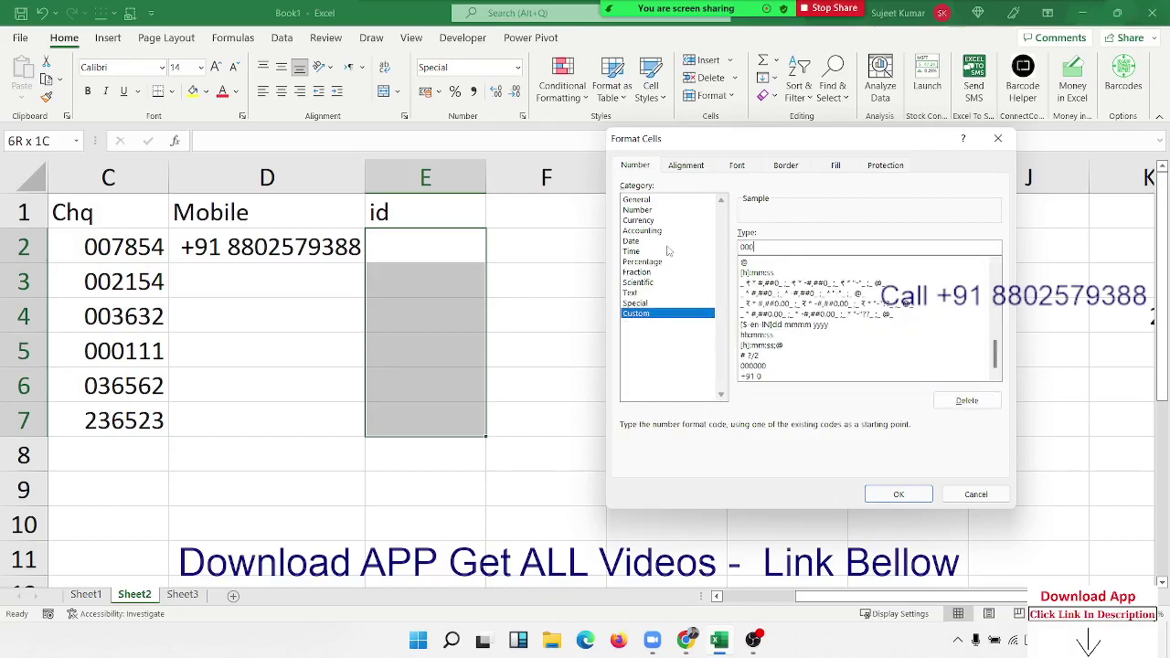
type(" - 0")
type("00 - ")
type("000")
left_click(898, 495)
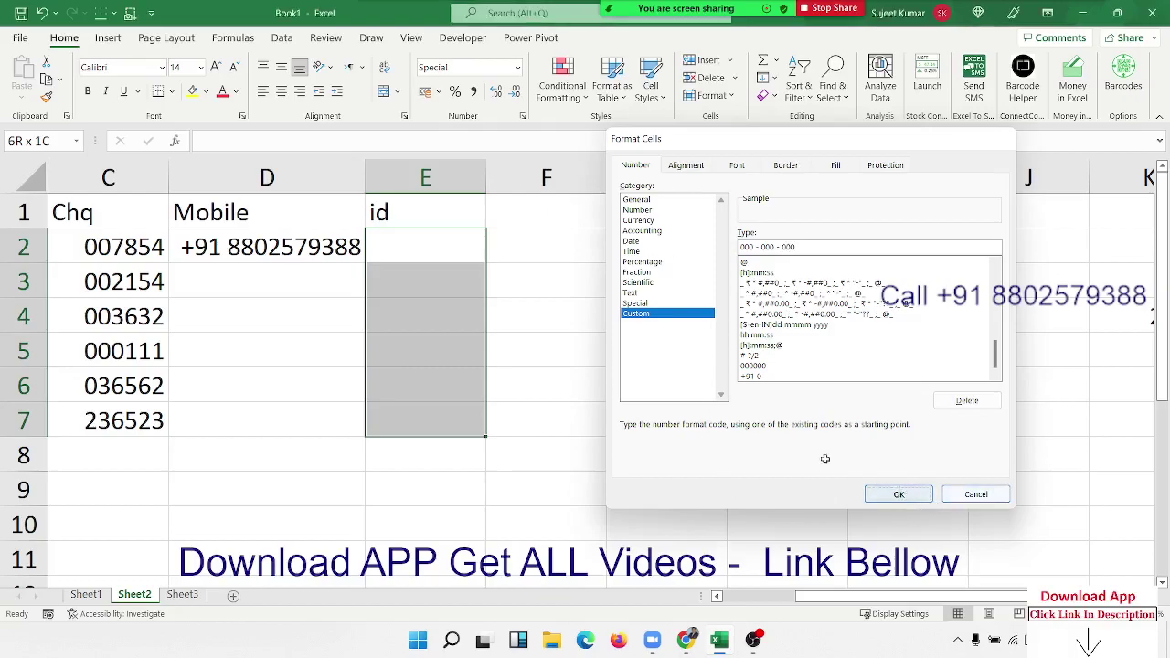
Step: Enter 123963852 in E2 so it displays as 123 - 963 - 852
left_click(431, 250)
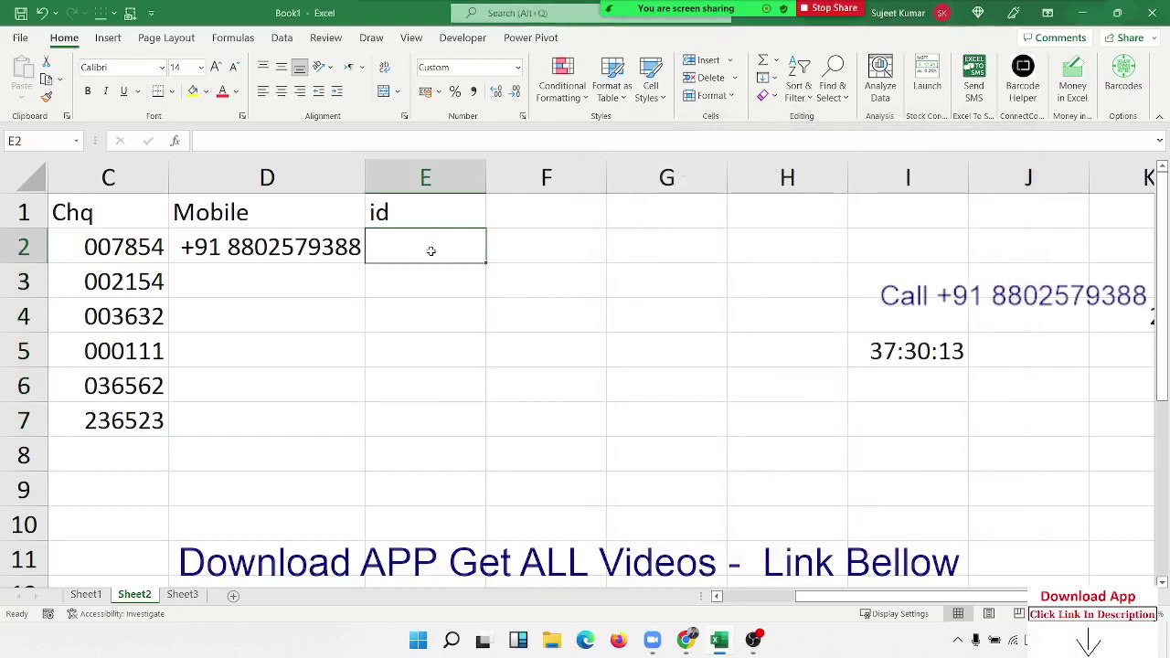
type("123")
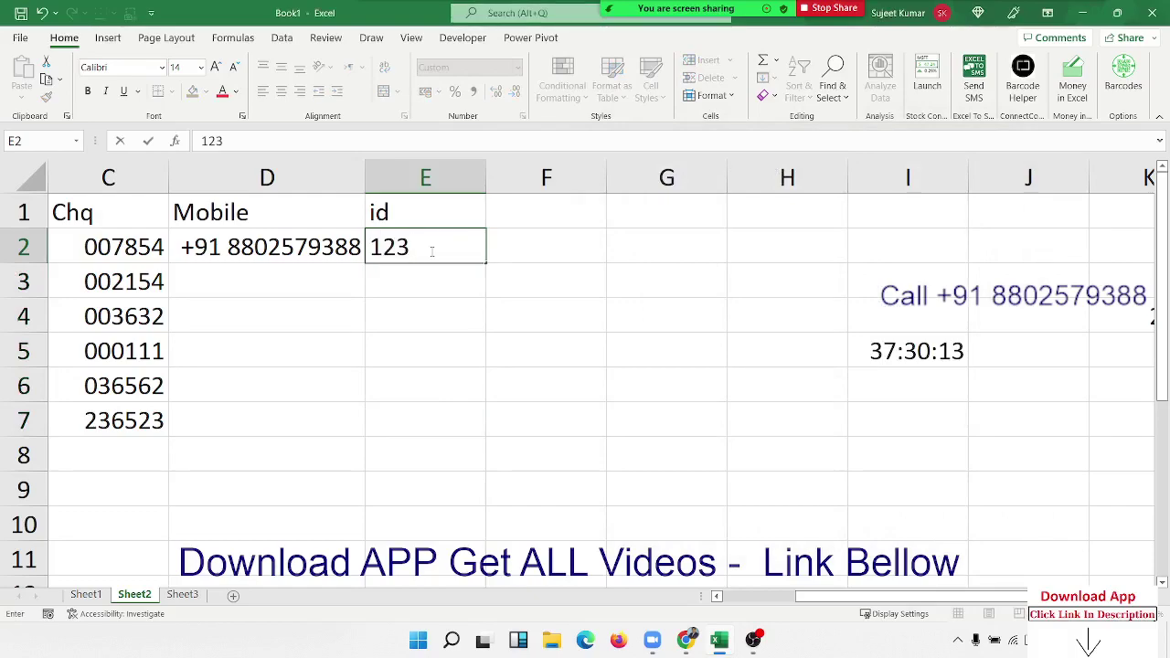
type("963852")
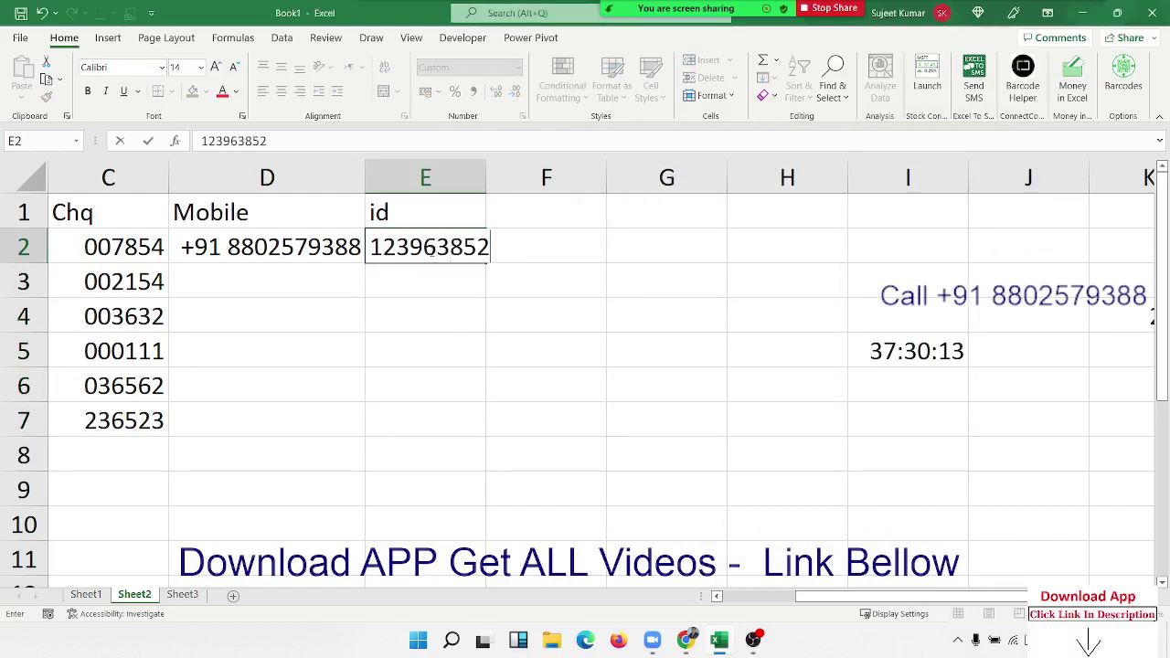
key("ctrl+Return")
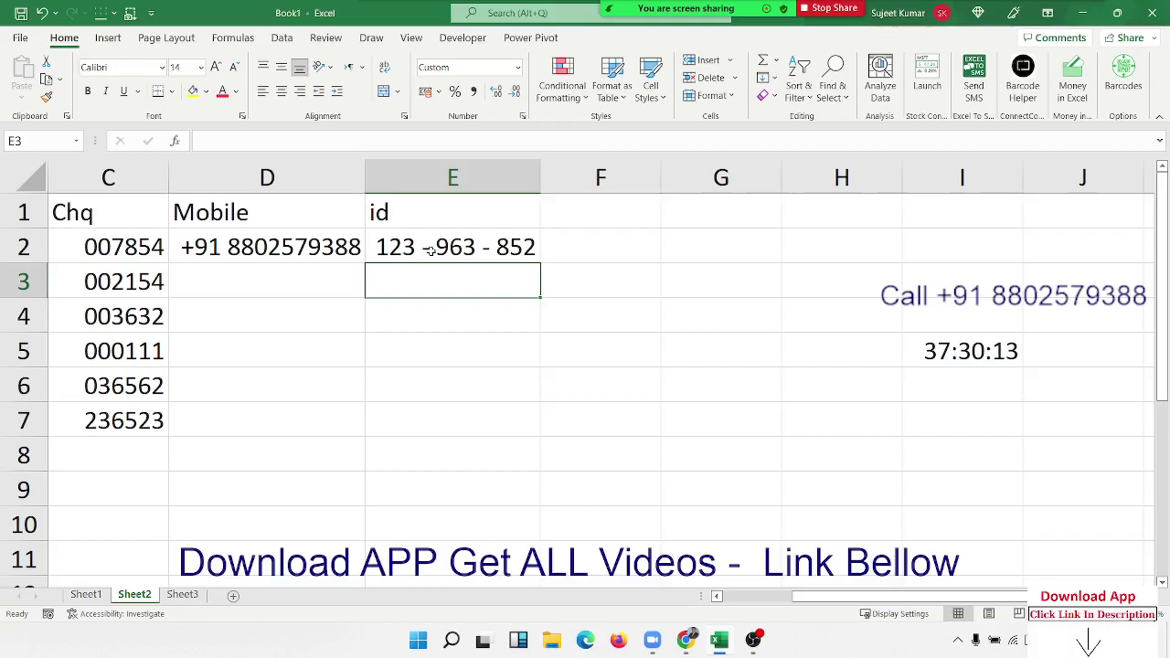
key("Up")
key("Up")
Step: Add the A/c header in F1
key("Right")
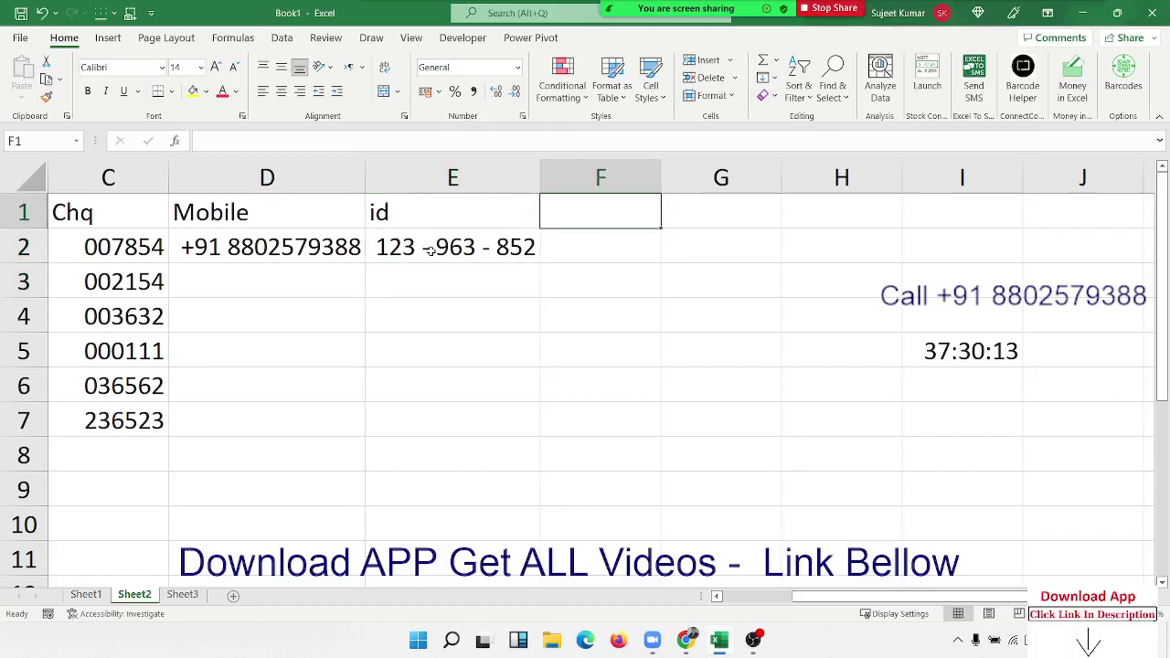
type("A/c")
key("Return")
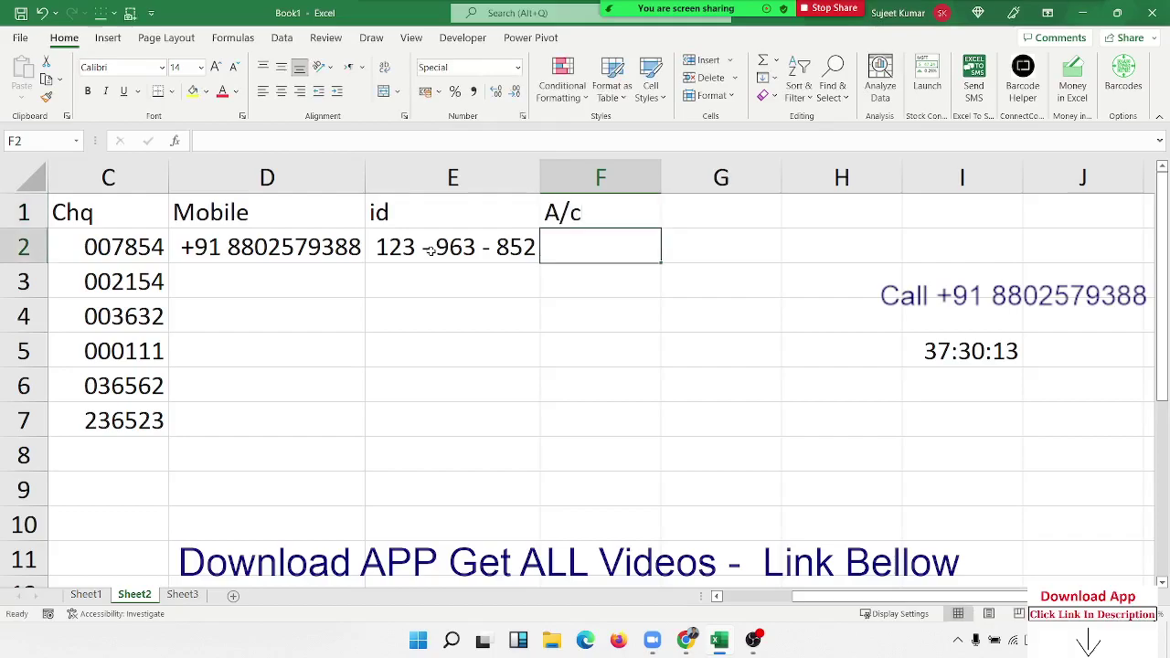
Step: Enter the 12-digit account number in F2, correcting its last digit
type("1")
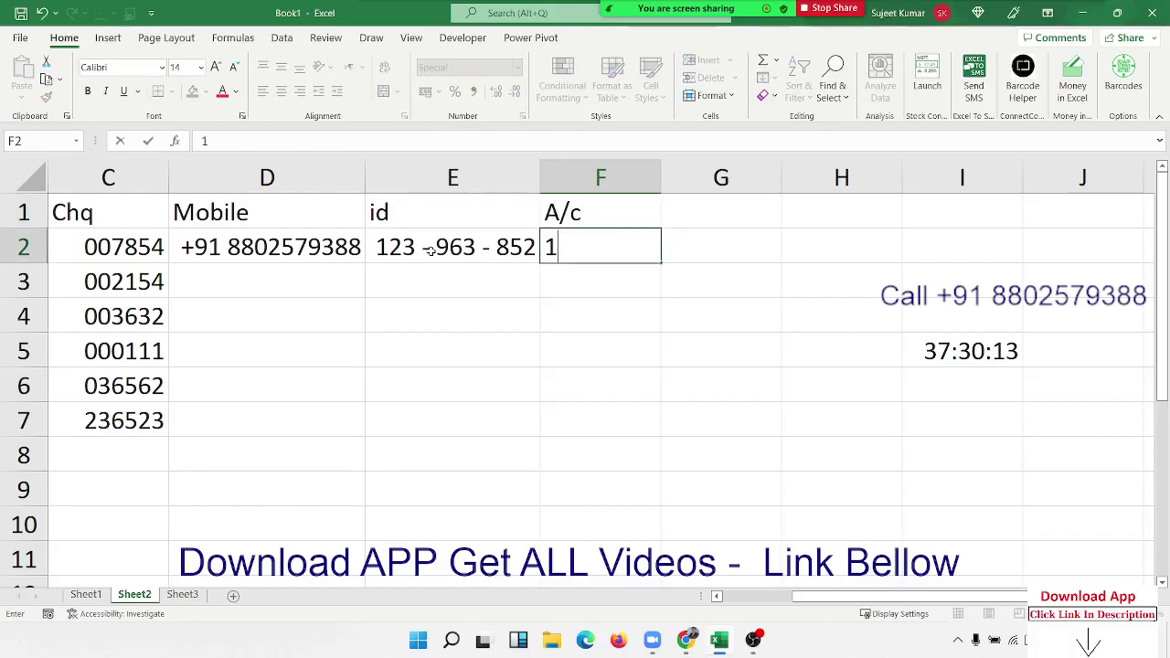
type("234567")
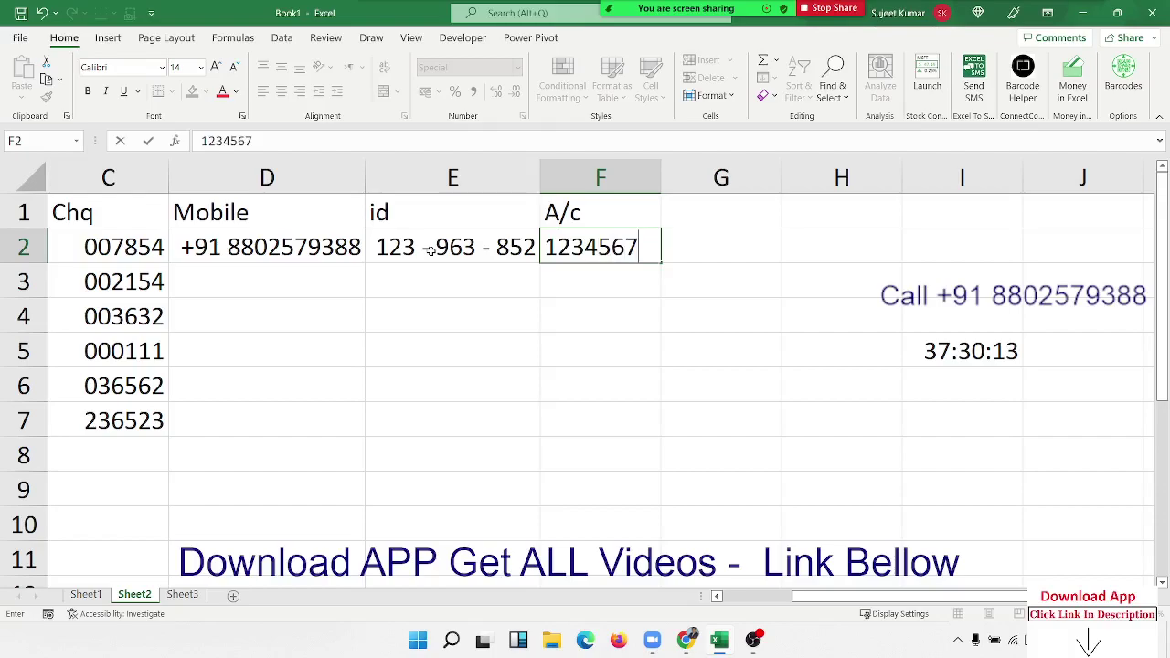
type("891")
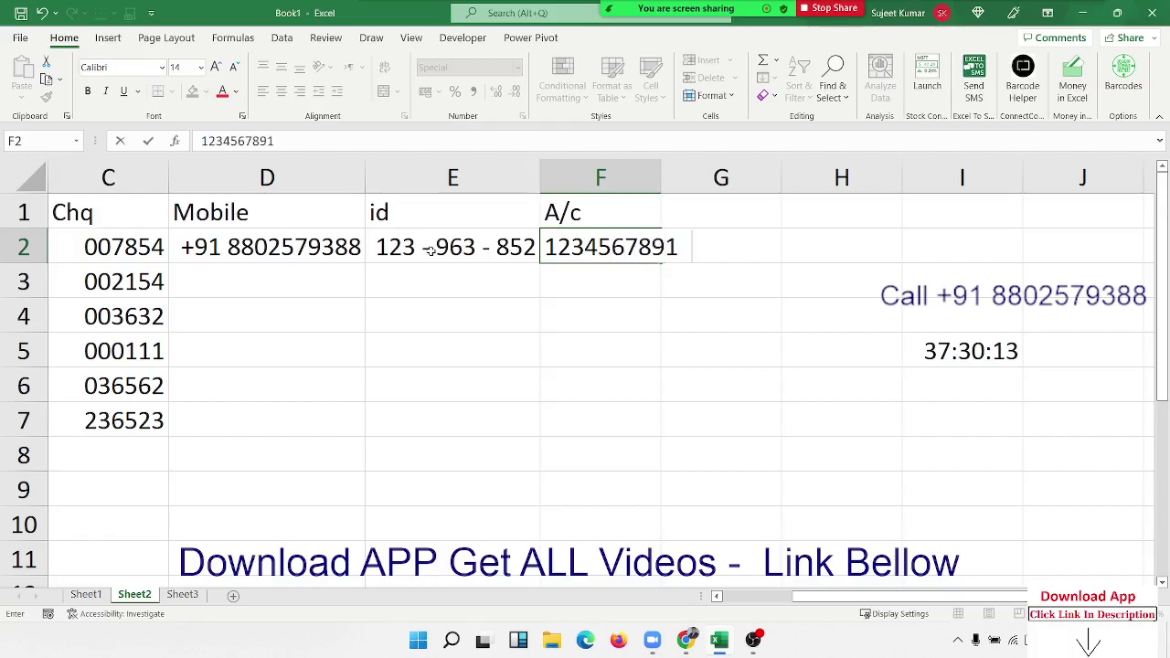
type("1")
key("ctrl+Return")
key("Return")
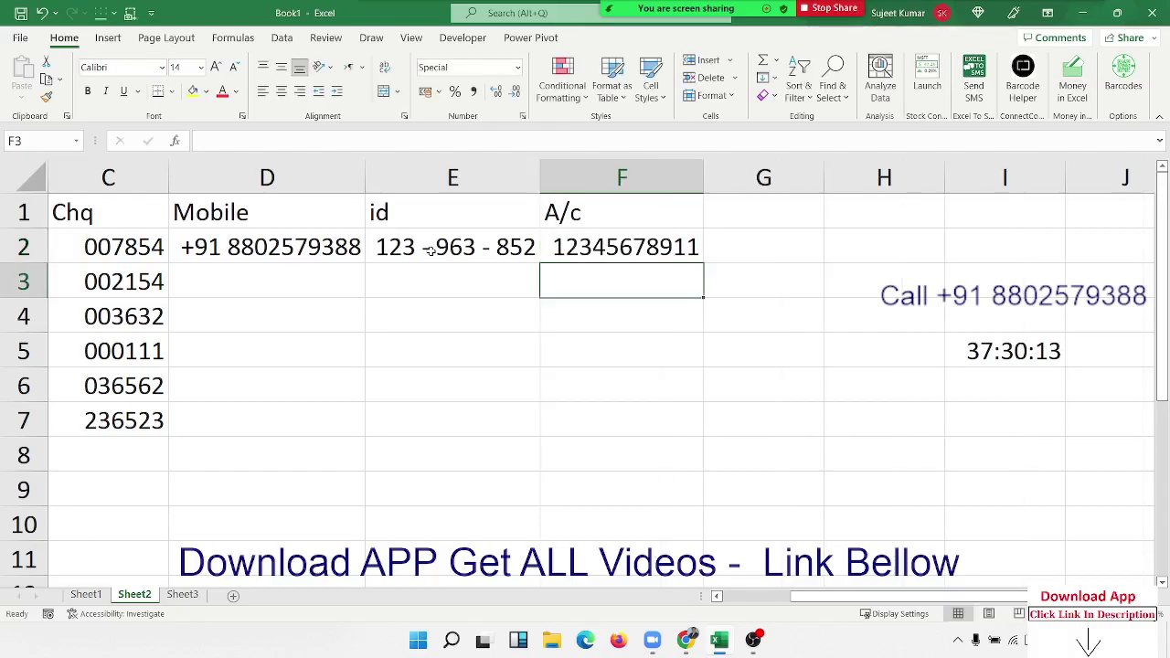
key("Up")
key("F2")
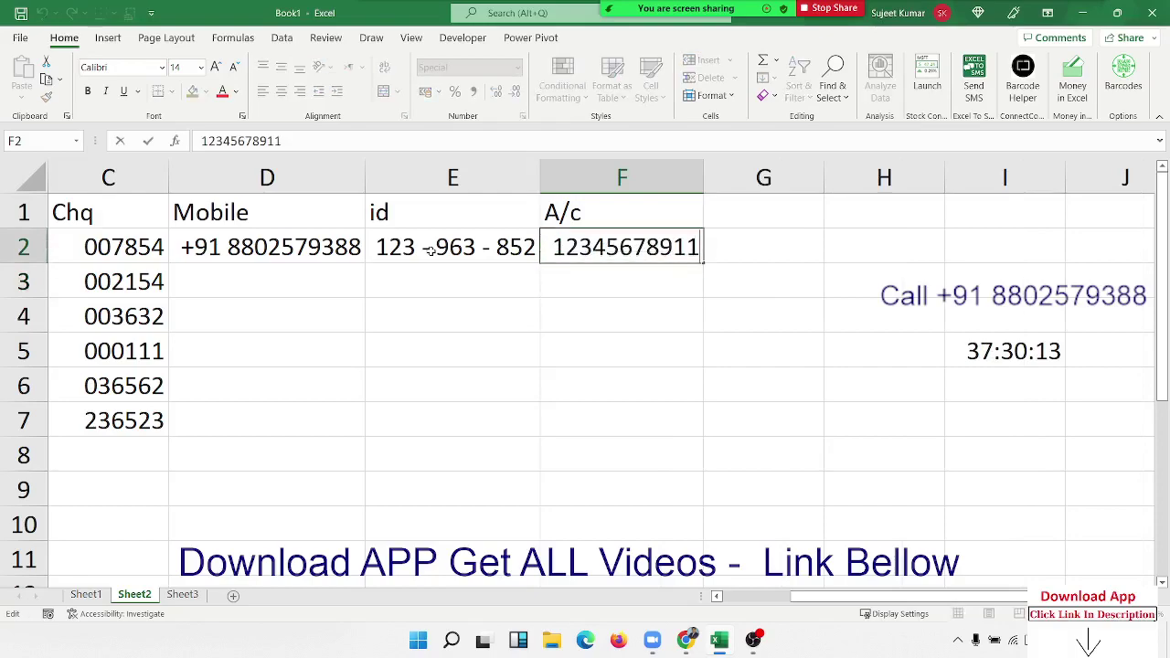
type("2")
key("BackSpace")
type("2")
key("Return")
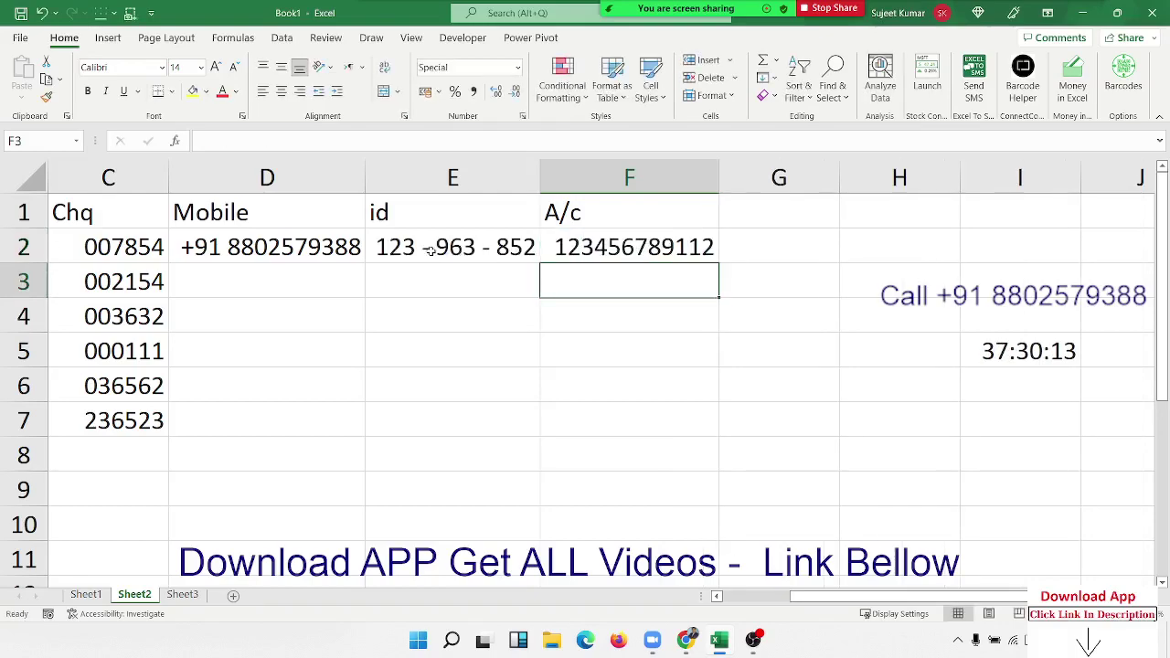
key("Up")
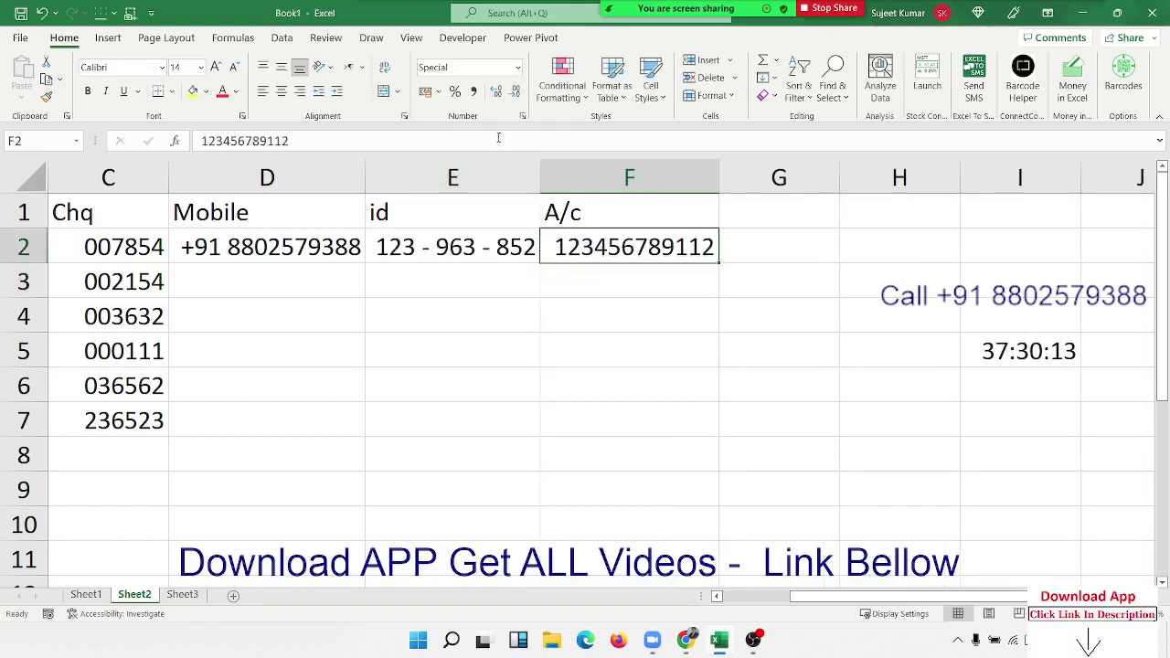
Step: Reset the account number cell to the General number format
left_click(523, 117)
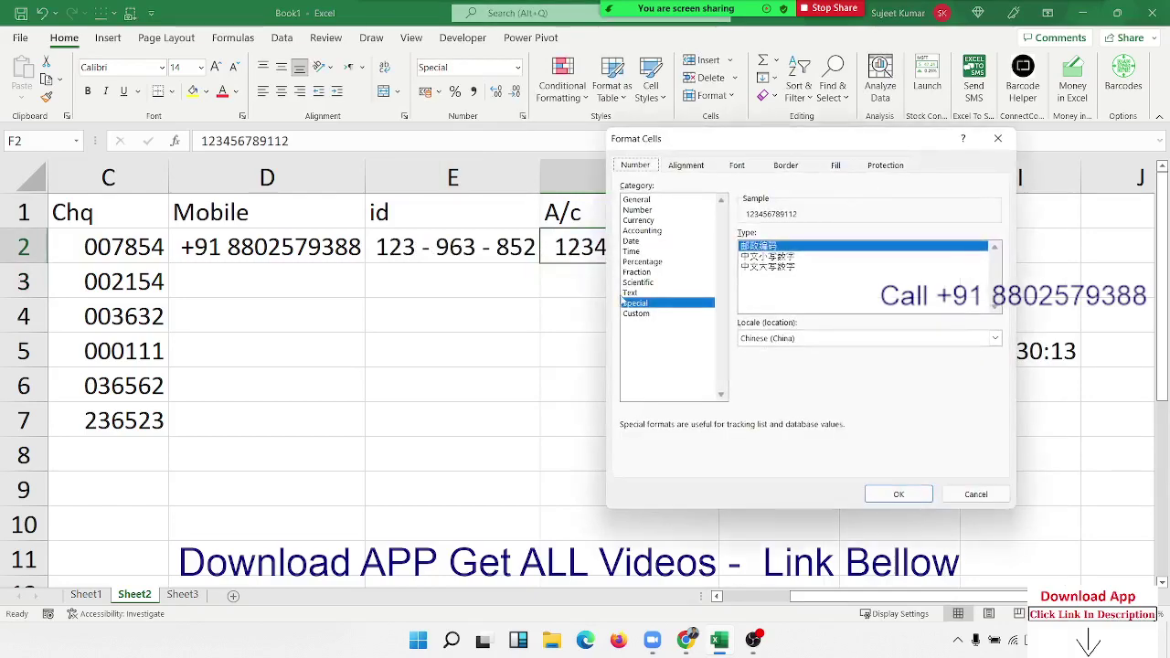
left_click(637, 200)
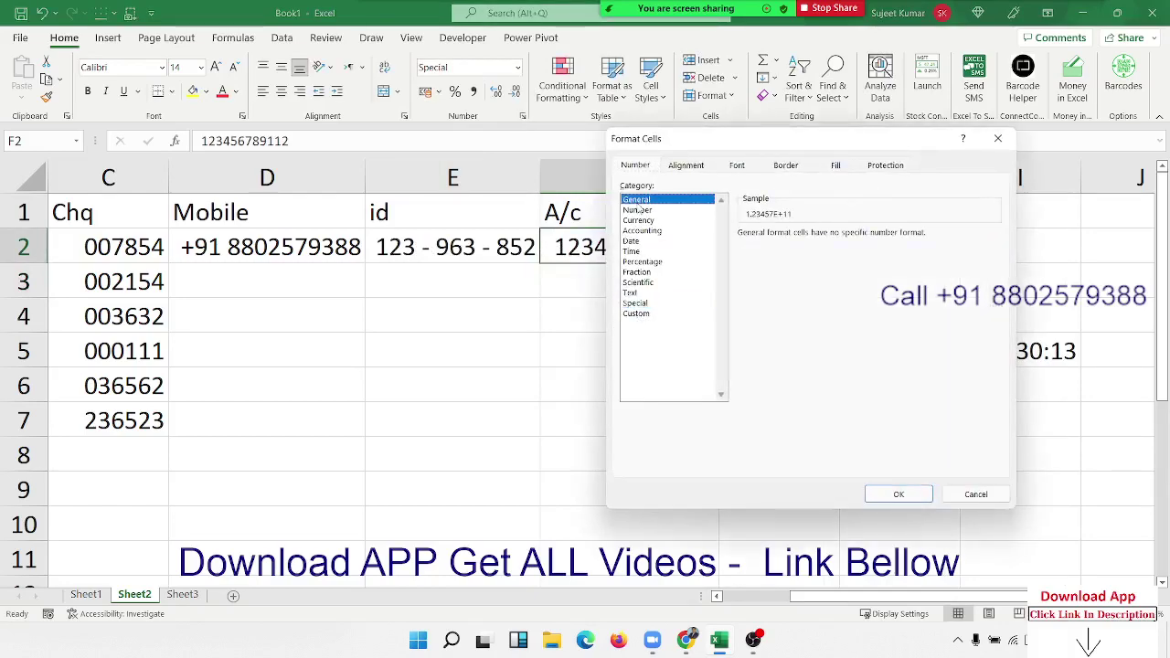
left_click(898, 493)
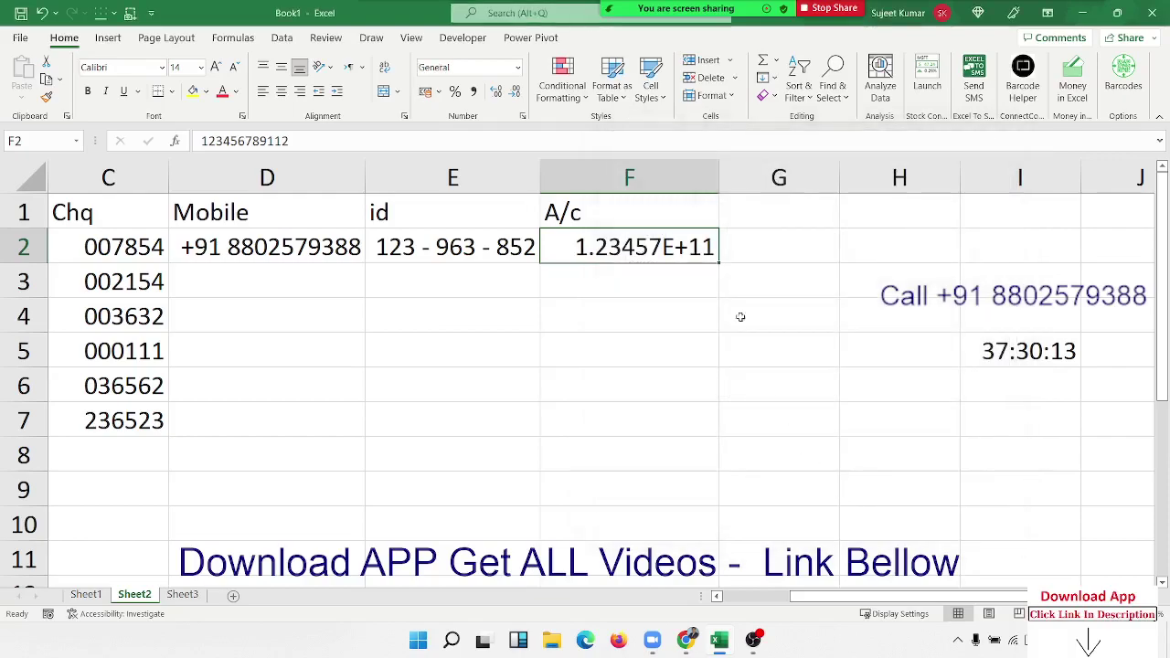
Step: Insert a blank column at F so the A/c data shifts to column G
left_click(603, 183)
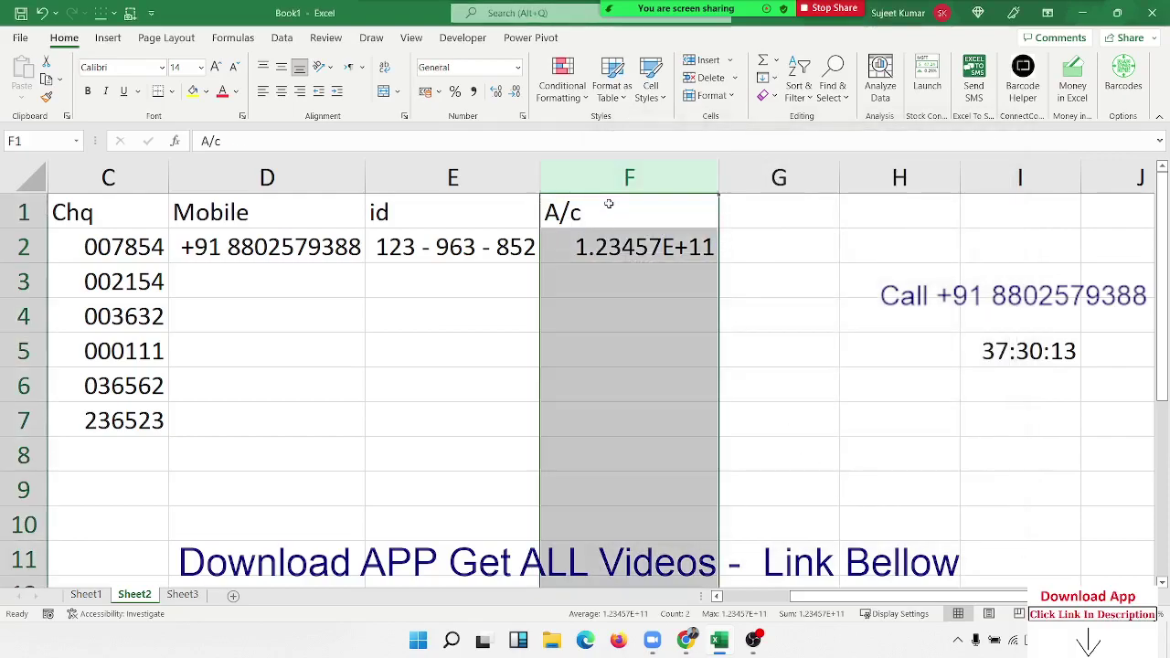
key("ctrl+shift+plus")
key("Right")
Step: Select G2:G7 and bring up the Custom category in Format Cells
key("Down")
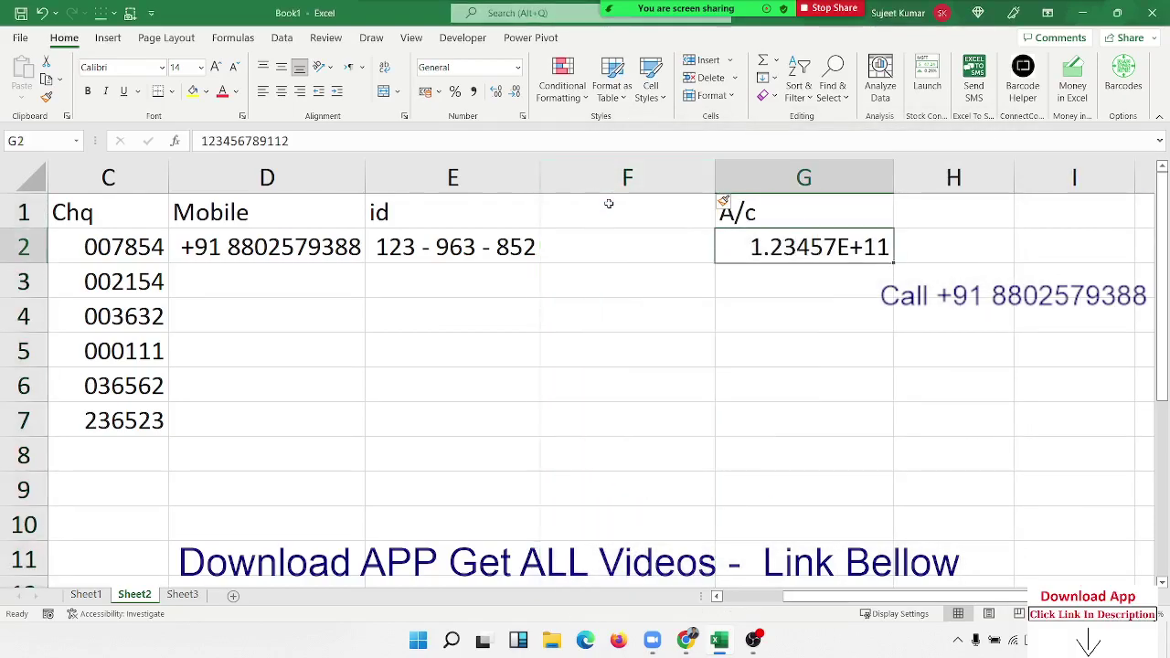
key("shift+Down")
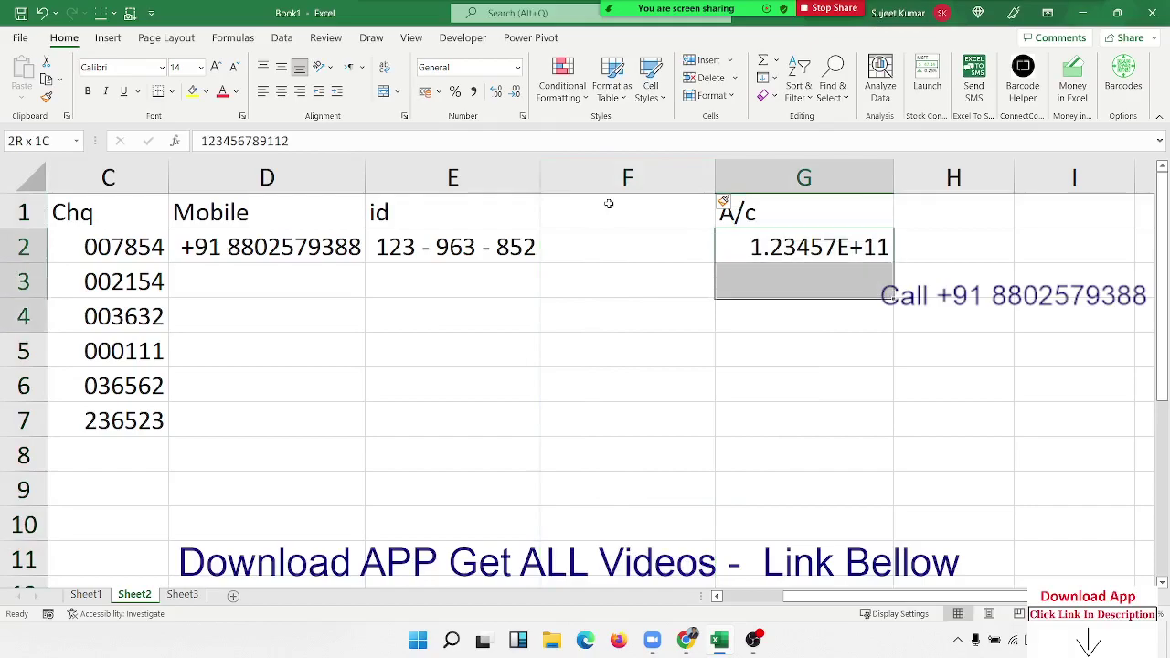
key("shift+Down")
key("shift+Down")
key("shift+Down")
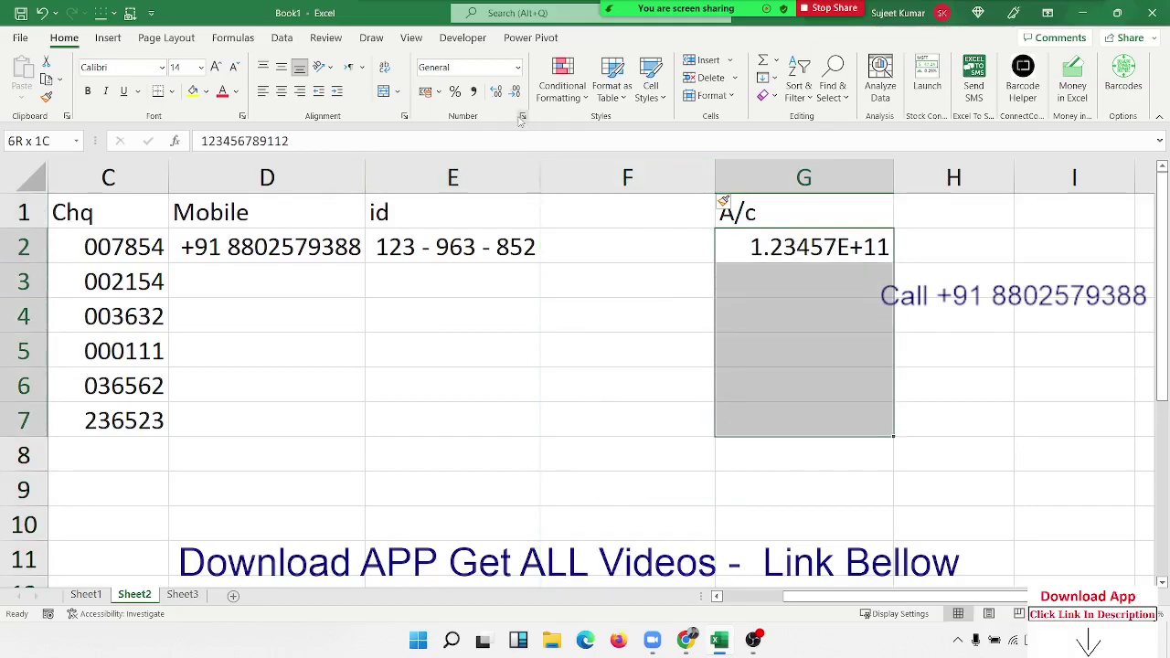
key("ctrl+1")
left_click(637, 315)
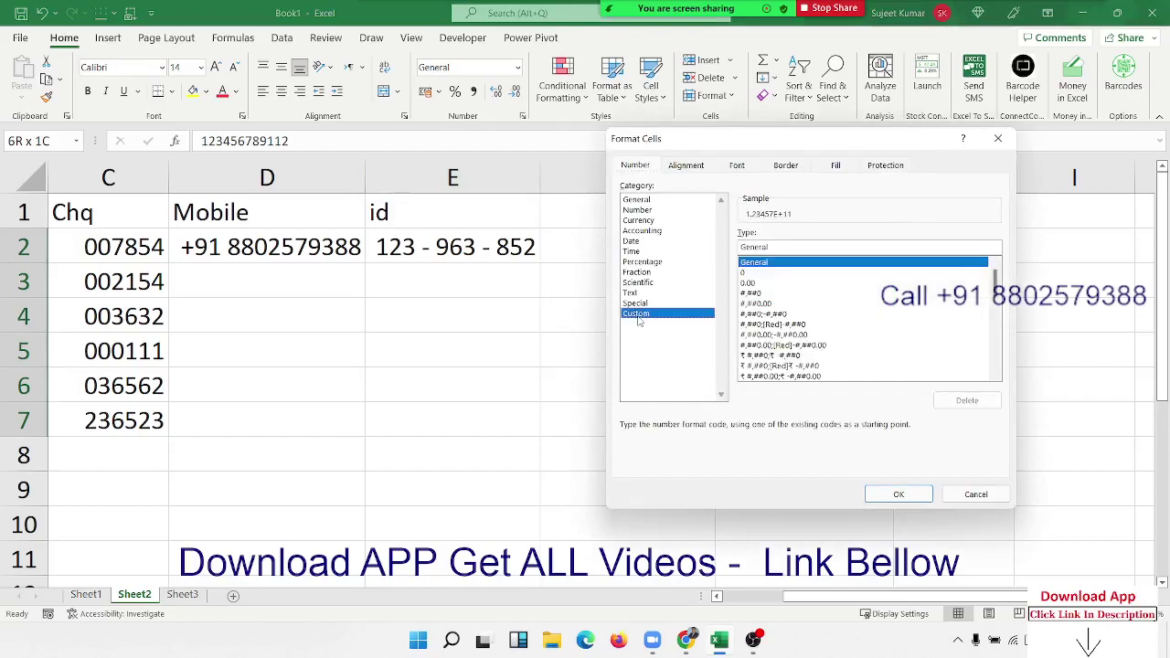
Step: Apply the custom number format 0 to G2:G7
double_click(760, 247)
type("0")
key("Return")
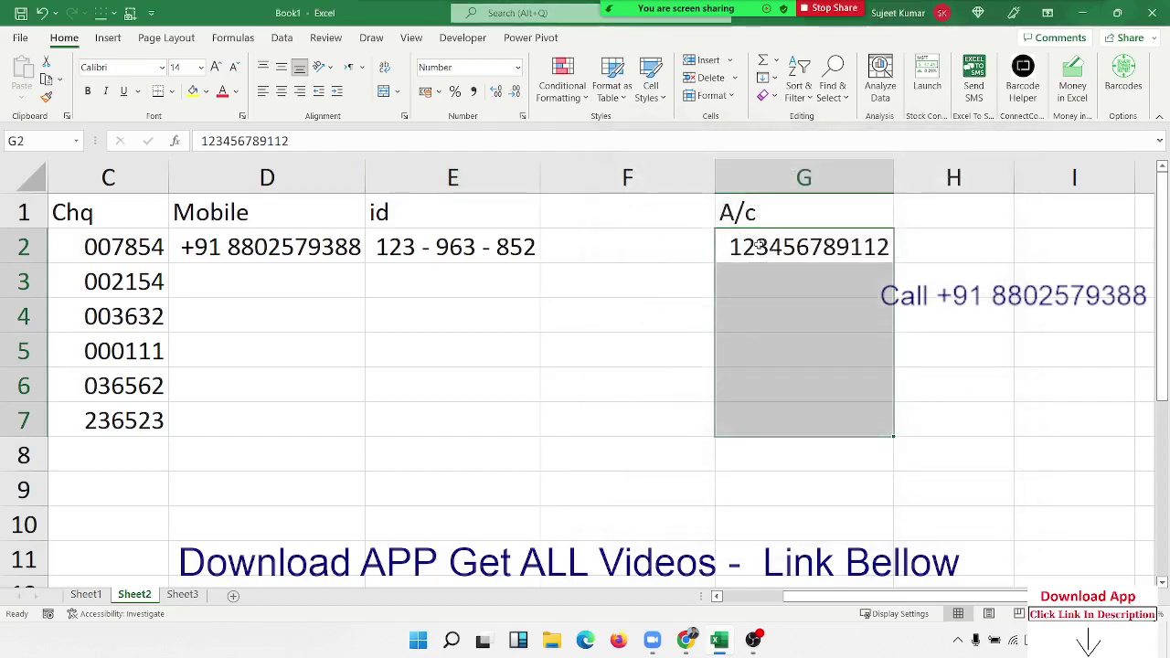
Step: Lengthen the G2 account number by appending 546 and then 89 to make 17 digits
key("Up")
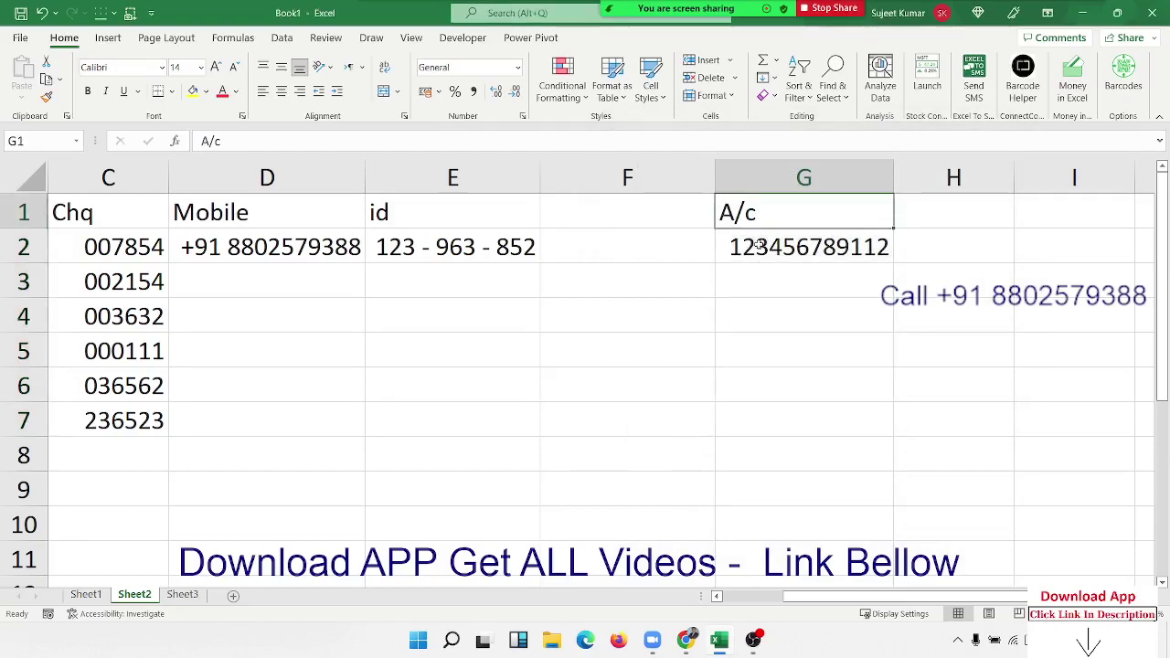
key("Down")
key("F2")
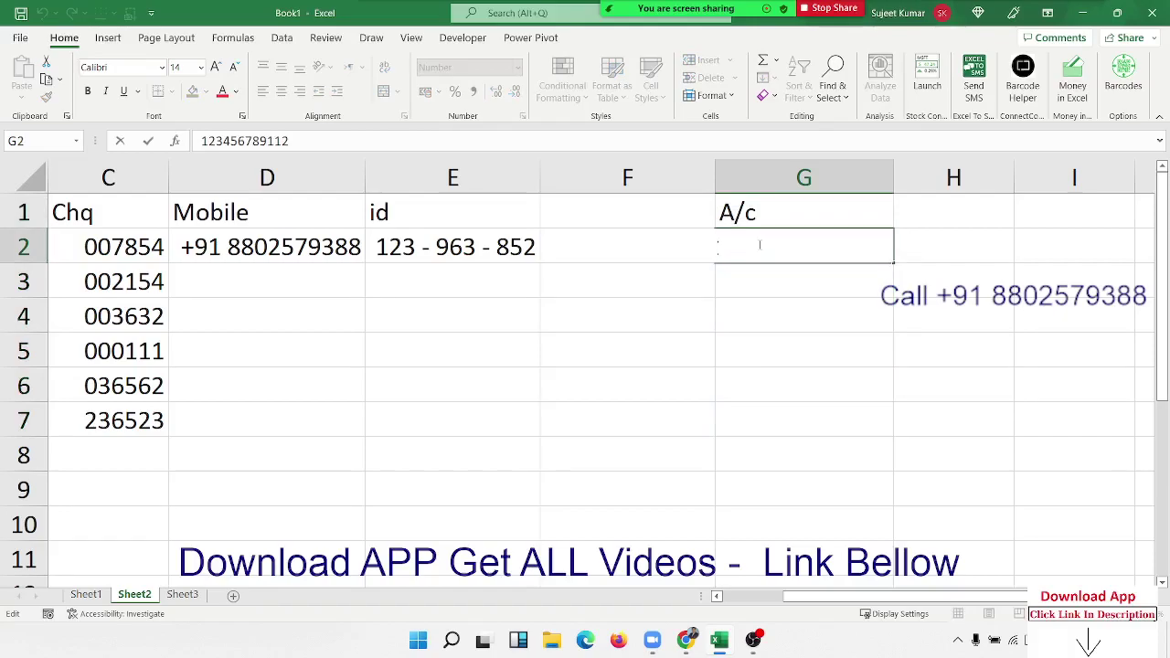
type("546")
key("Return")
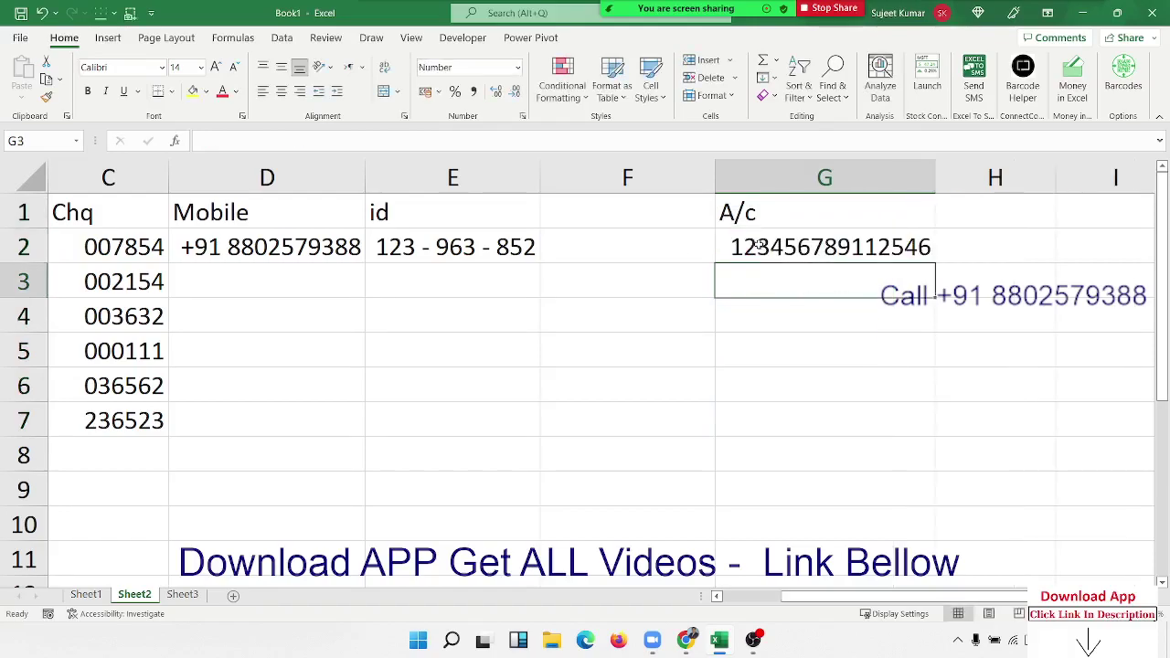
left_click(758, 245)
key("F2")
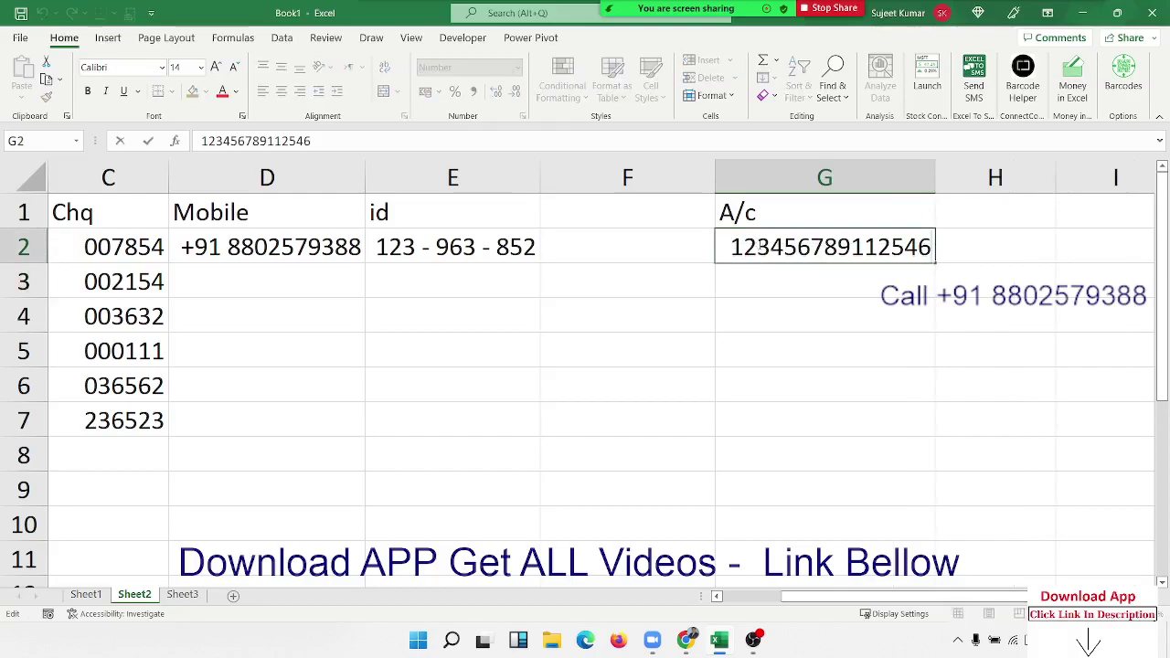
type("89")
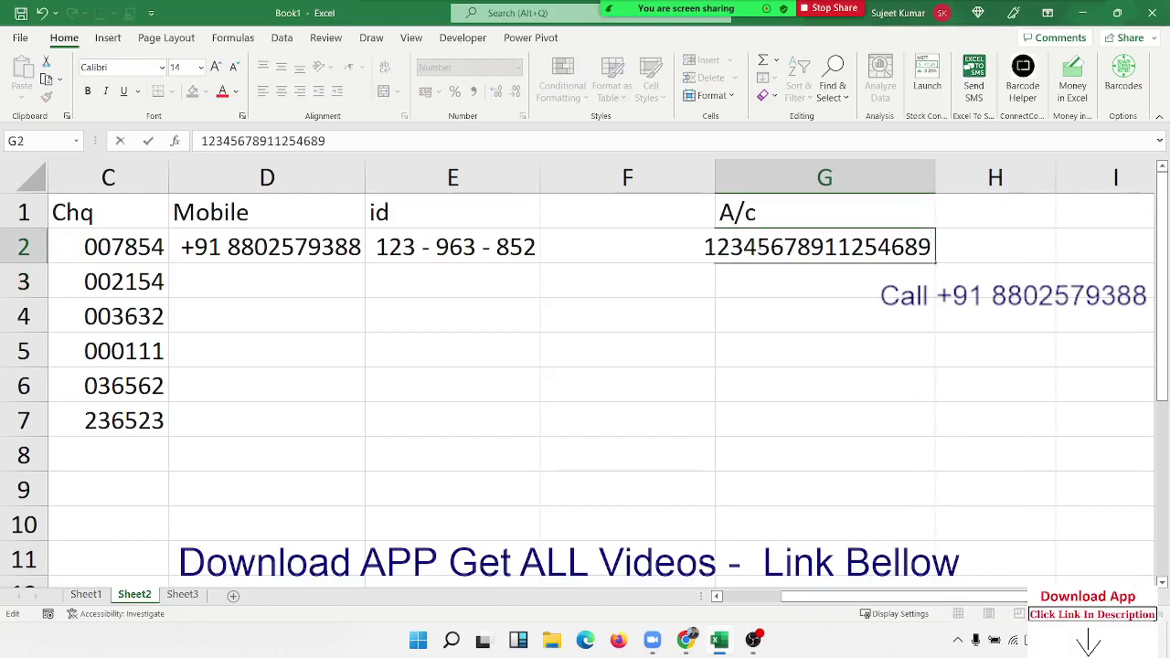
key("Return")
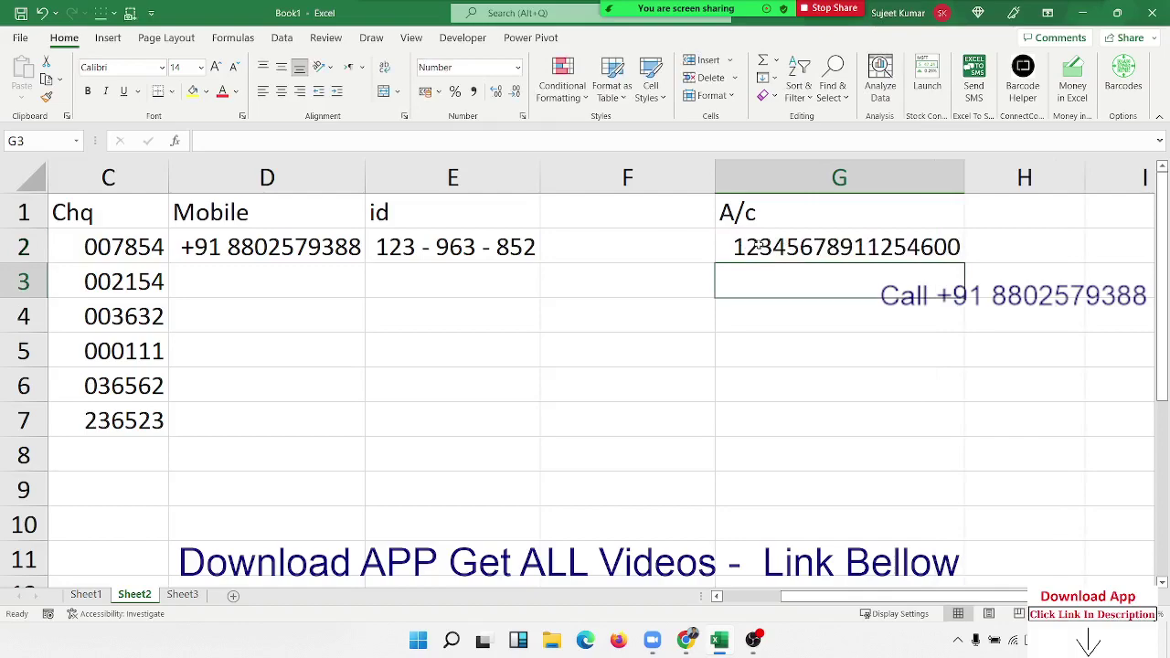
left_click(758, 245)
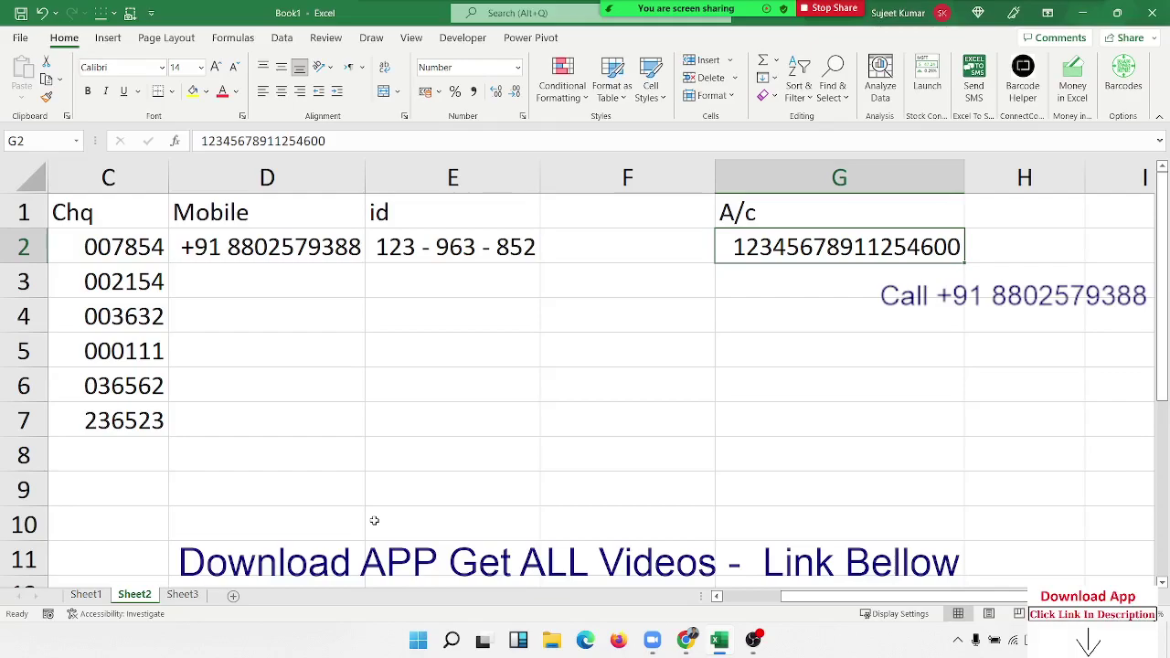
Step: Select a cell on Sheet2 next to the Chq, Mobile, id and A/c examples
left_click(374, 559)
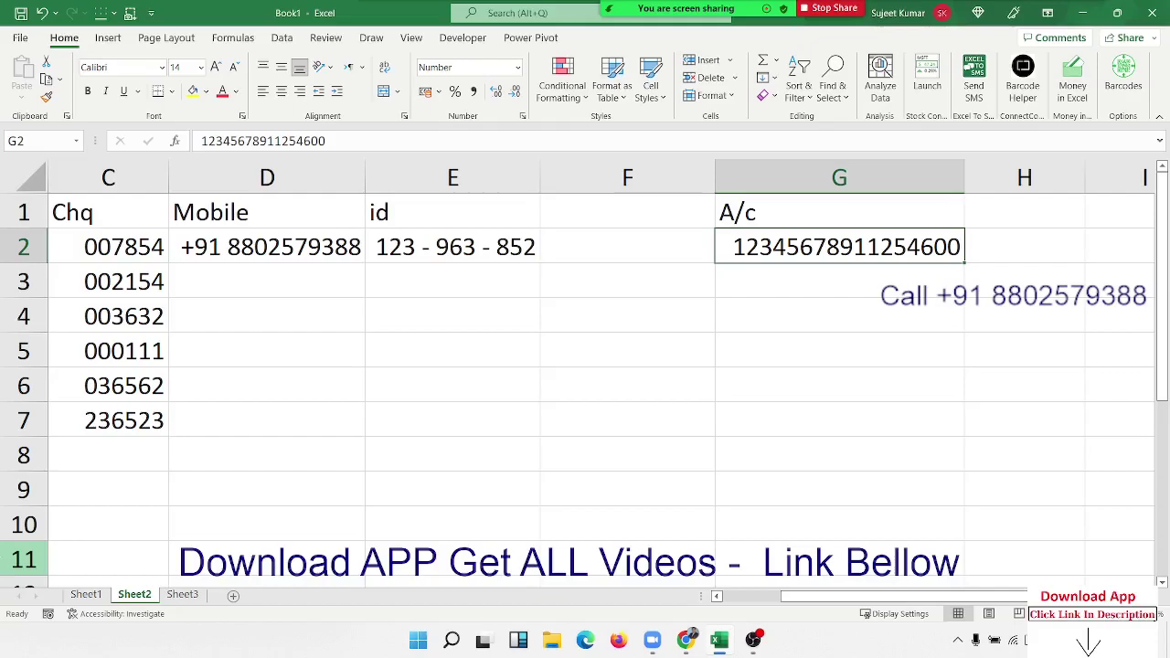
left_click(839, 281)
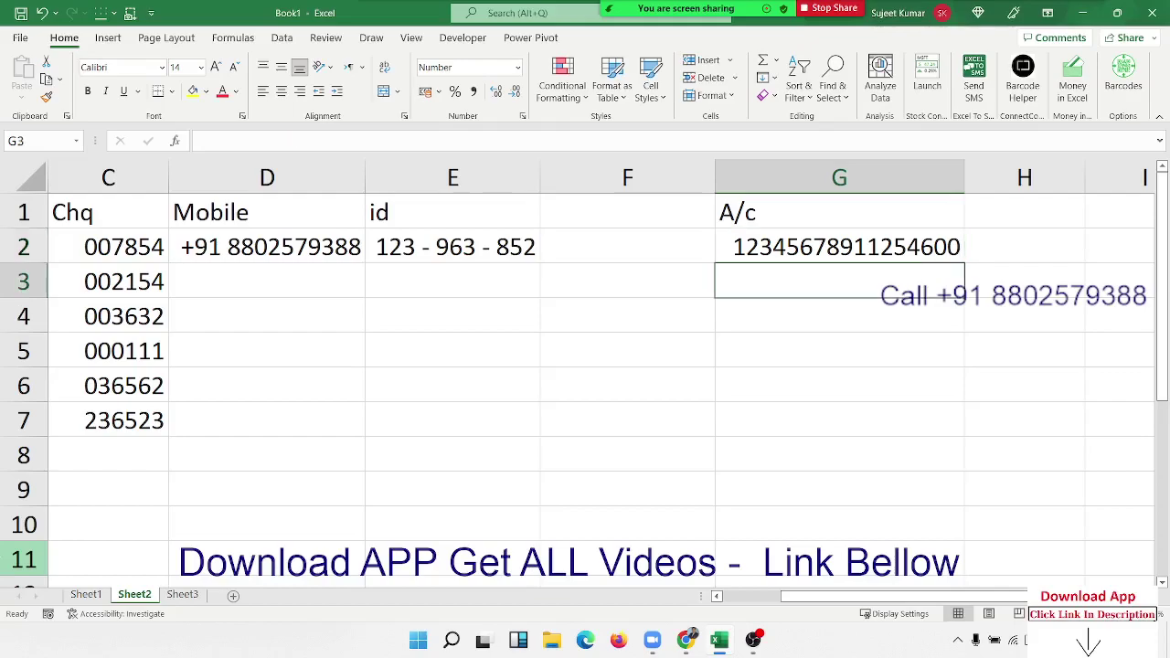
type("'")
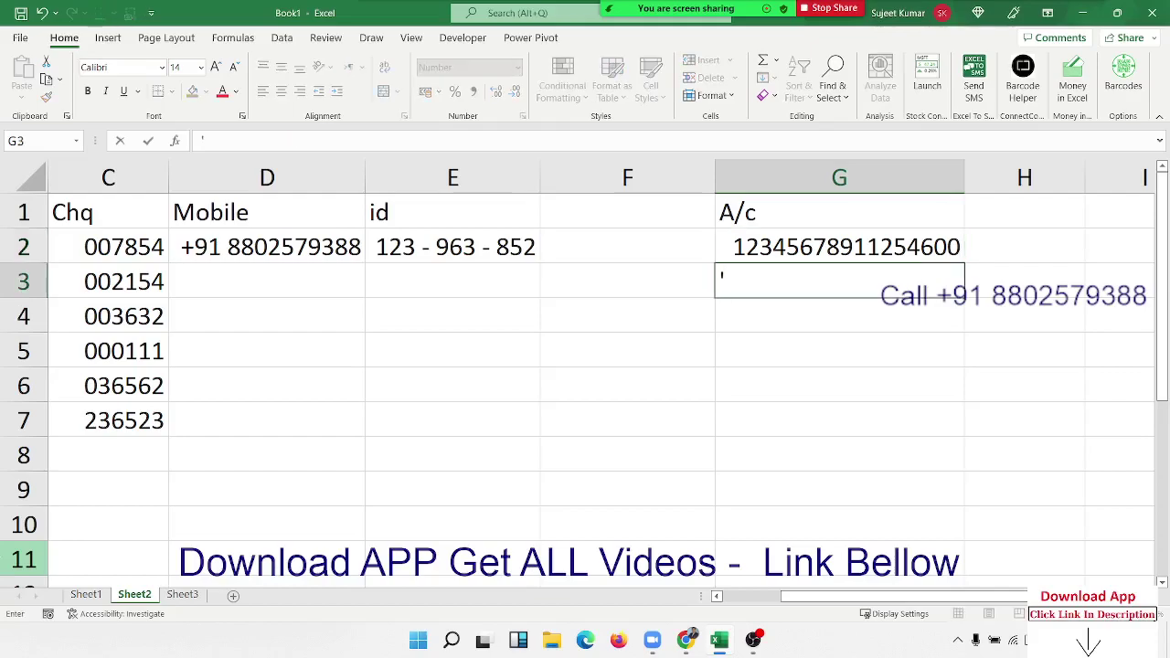
type("13246512")
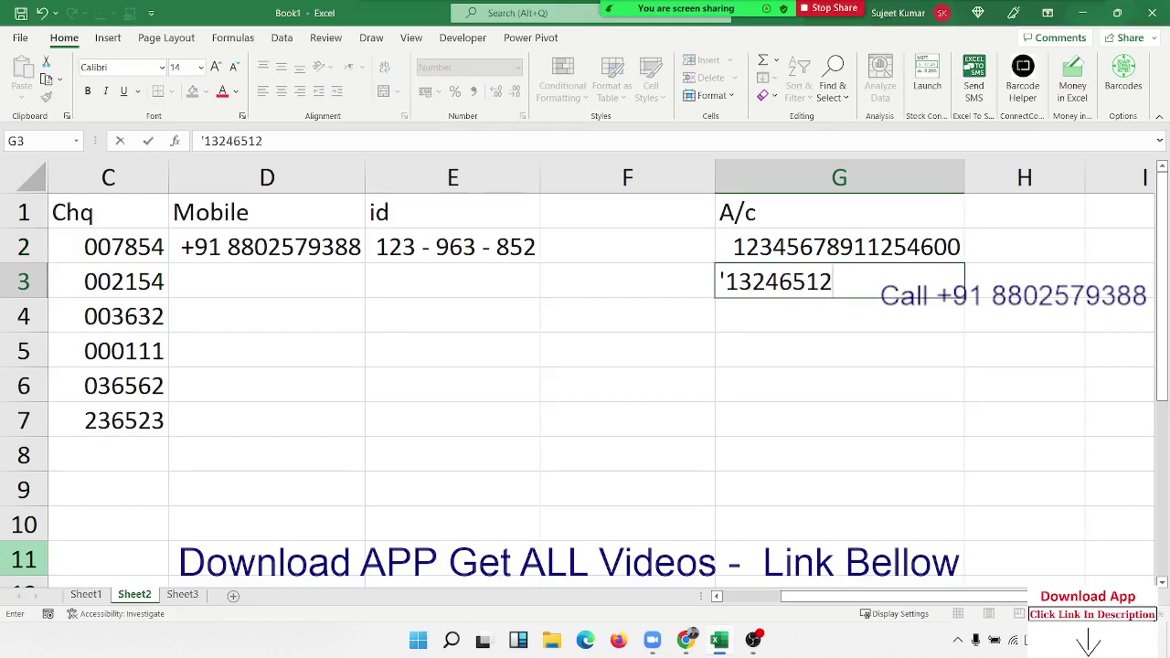
type("64165413216547651654654")
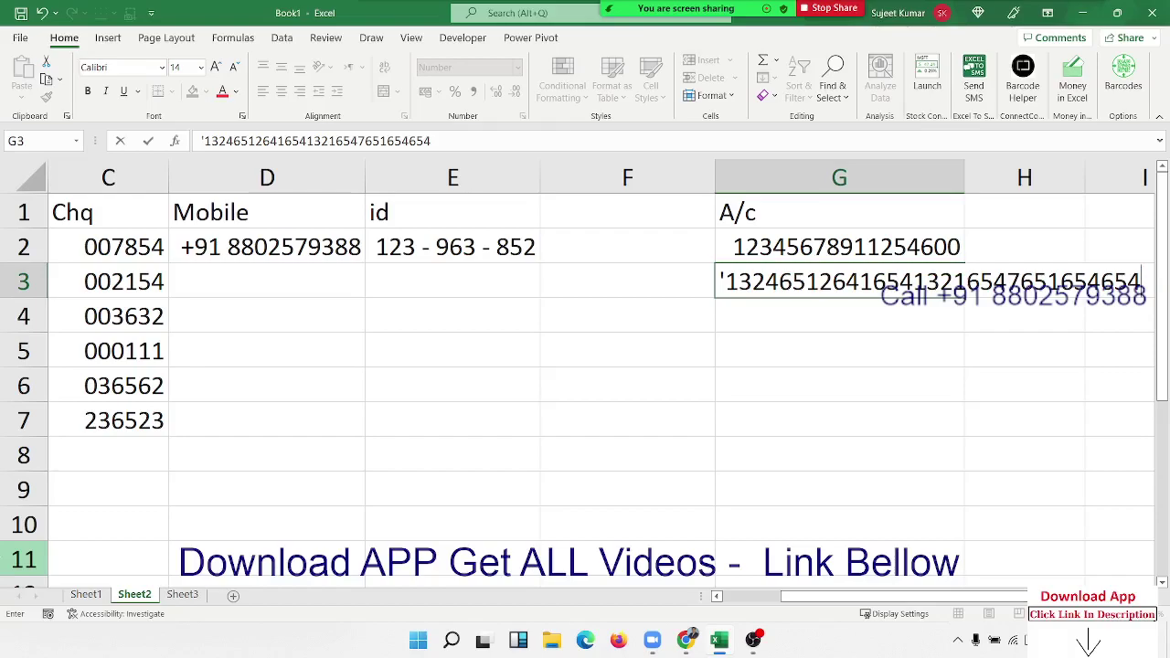
key("Return")
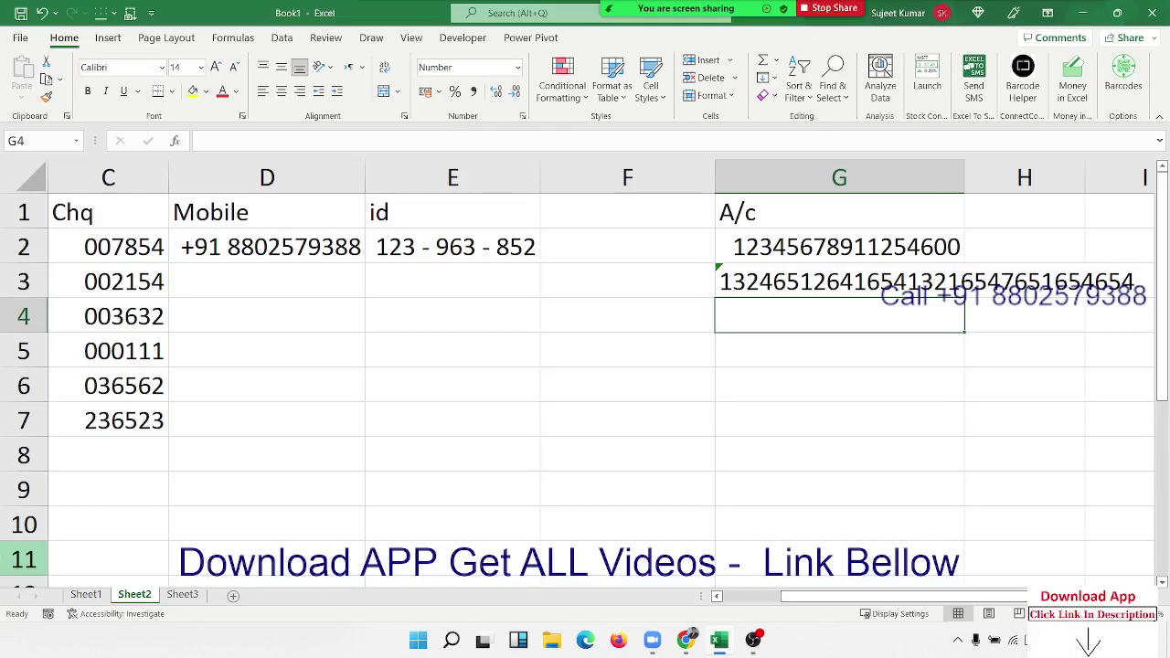
Step: Check G3's stored value, then move the selection over to F5
left_click(839, 282)
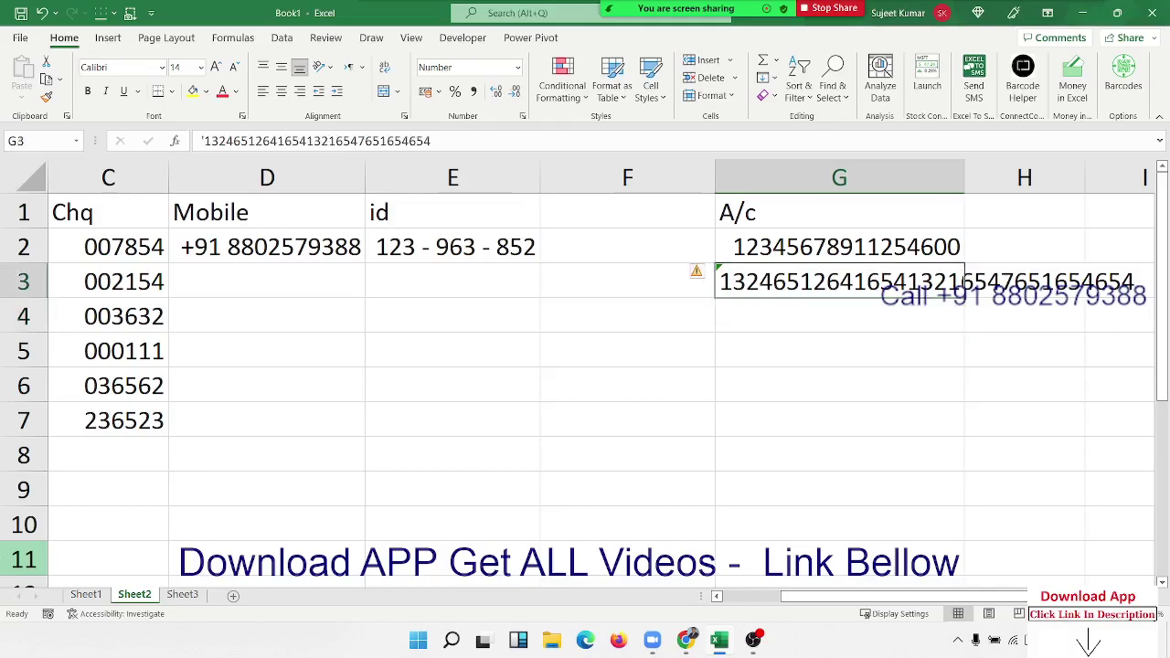
key("Down")
key("Up")
key("Down")
key("Down")
key("Left")
key("Left")
key("Right")
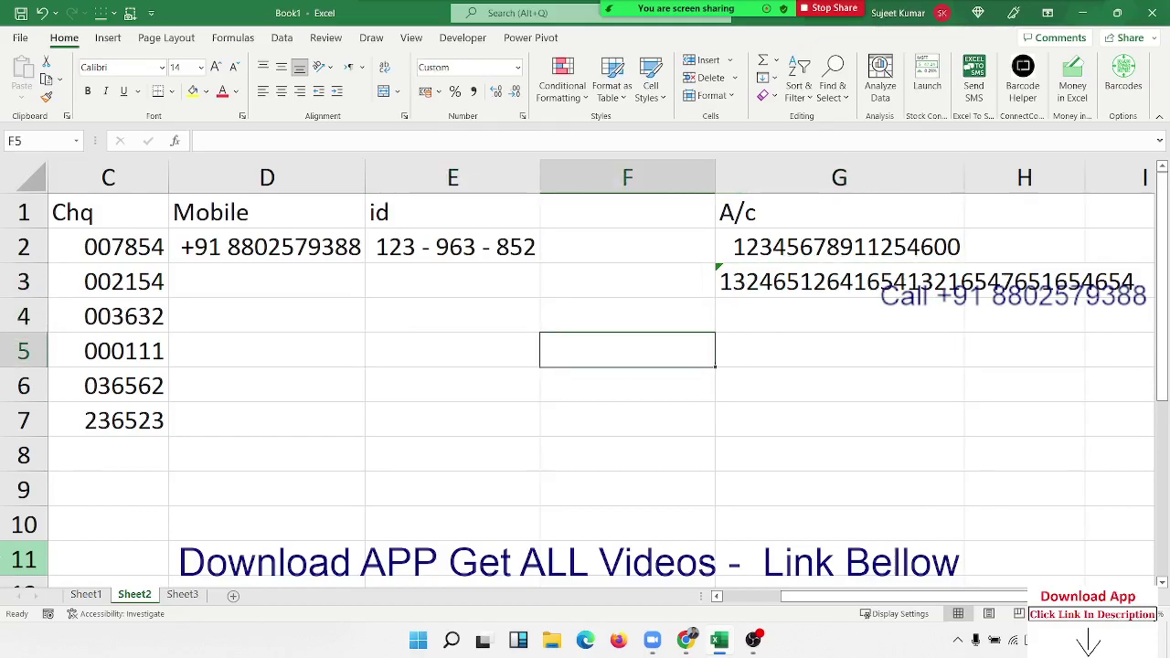
Step: Enter two mobile numbers in F21, separated by a space and a comma
key("Down")
key("Down")
key("Down")
key("Down")
key("Down")
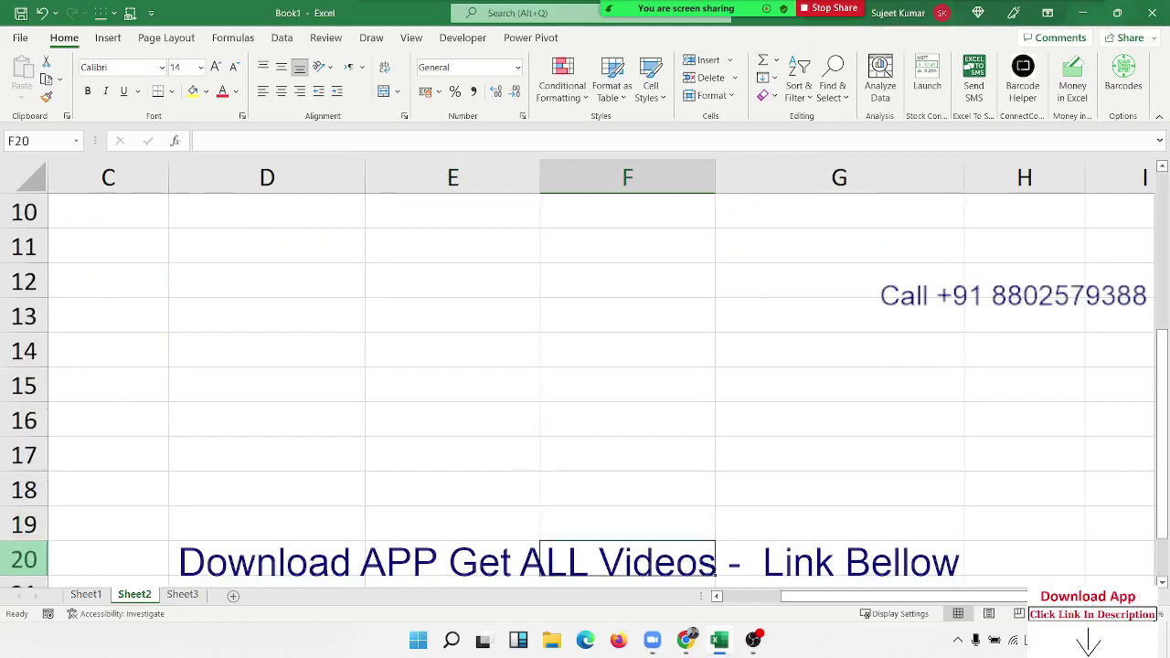
key("Down")
key("Down")
key("Down")
key("Up")
key("Up")
key("Up")
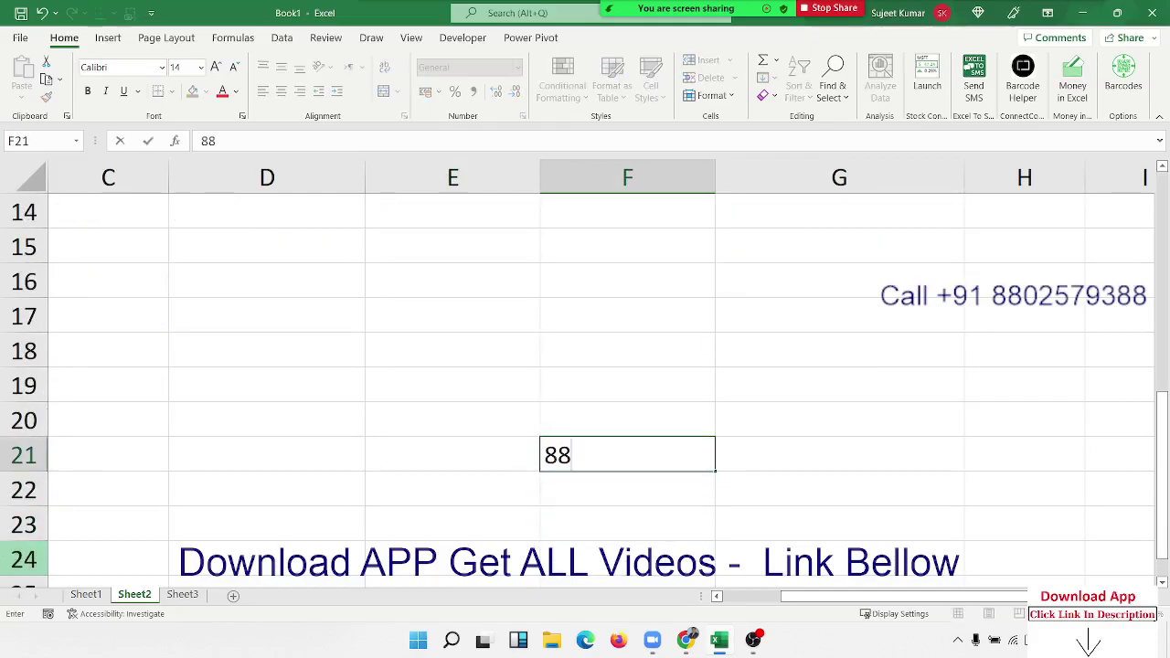
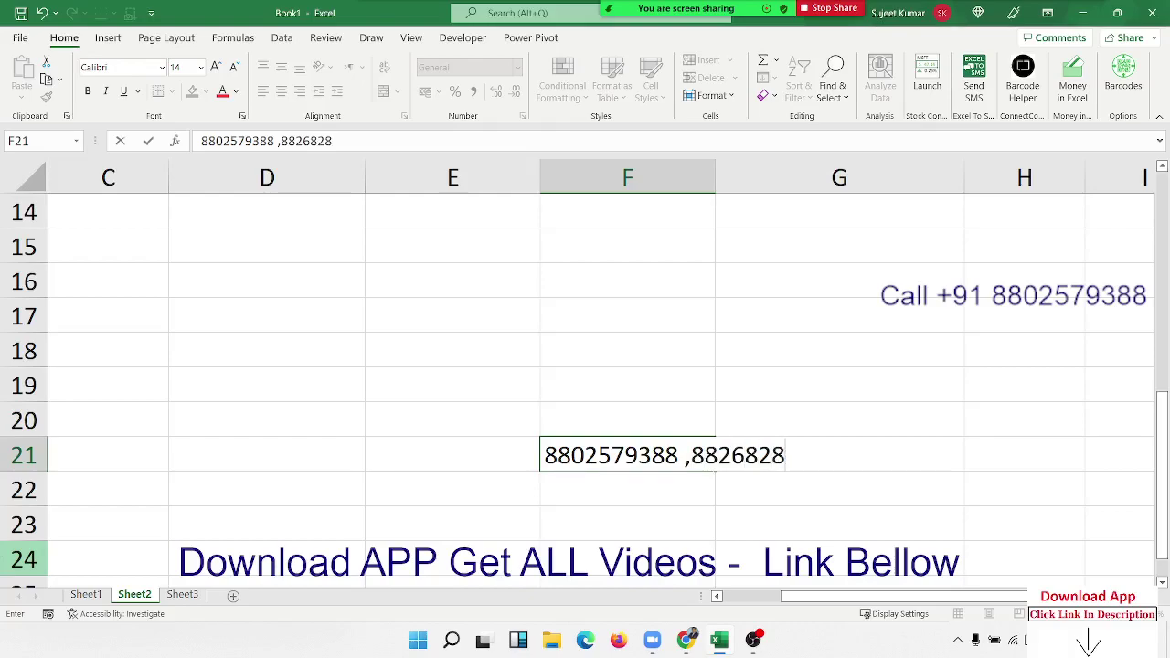
key("Return")
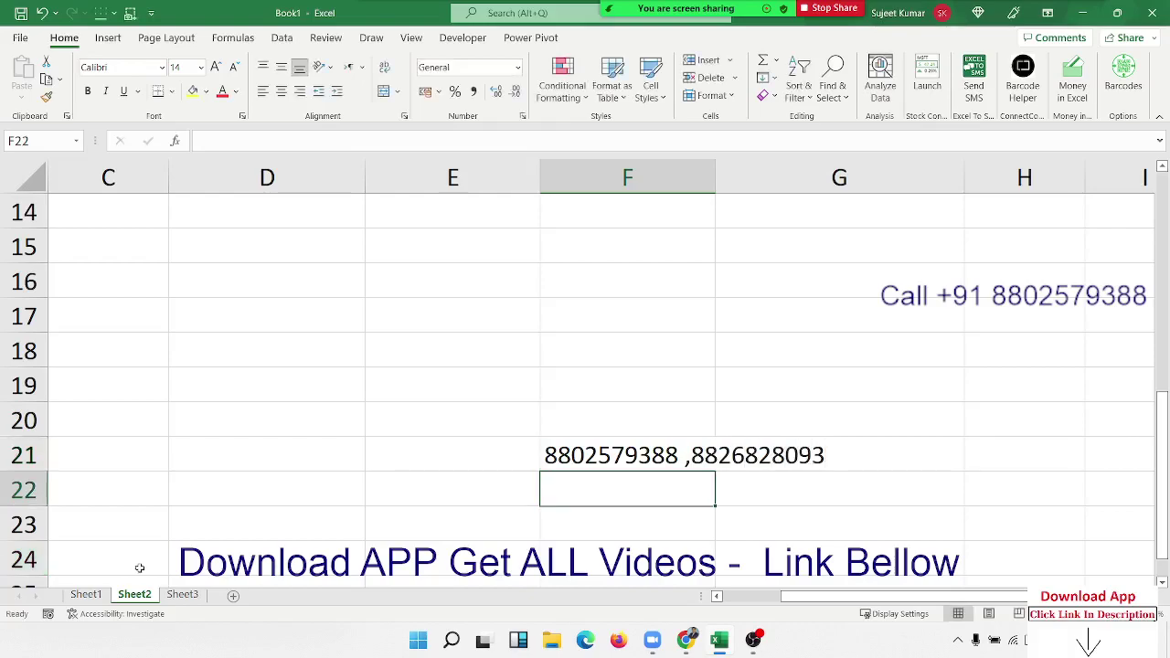
Step: Delete the space before the comma in F21 so it becomes one number showing ####
key("Up")
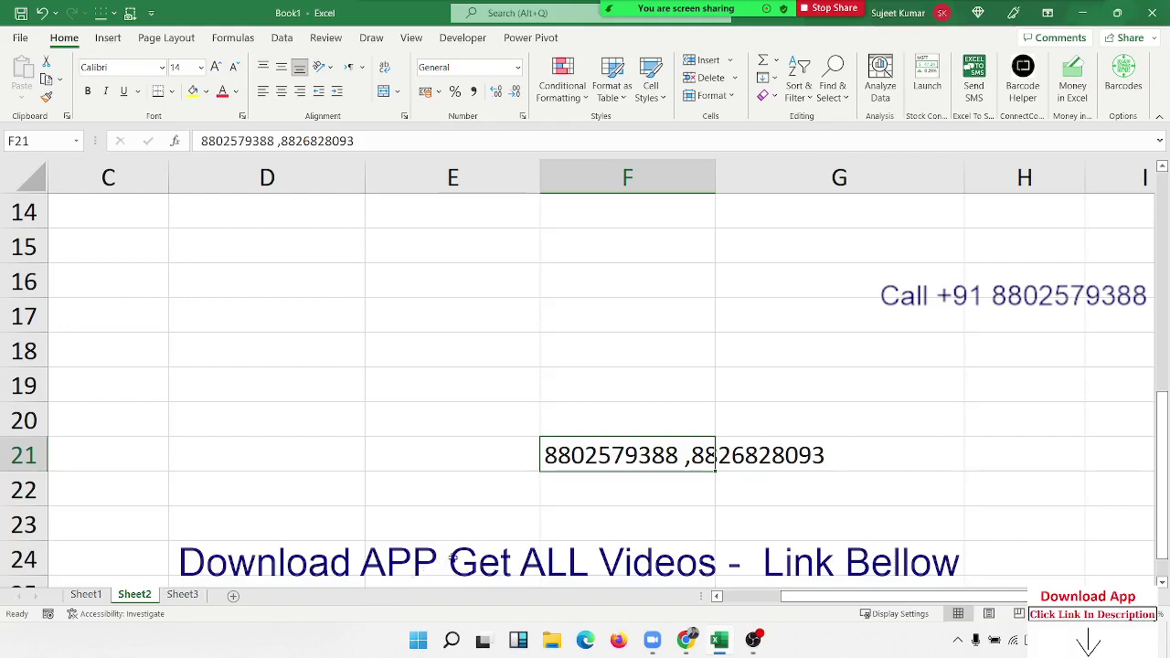
double_click(687, 448)
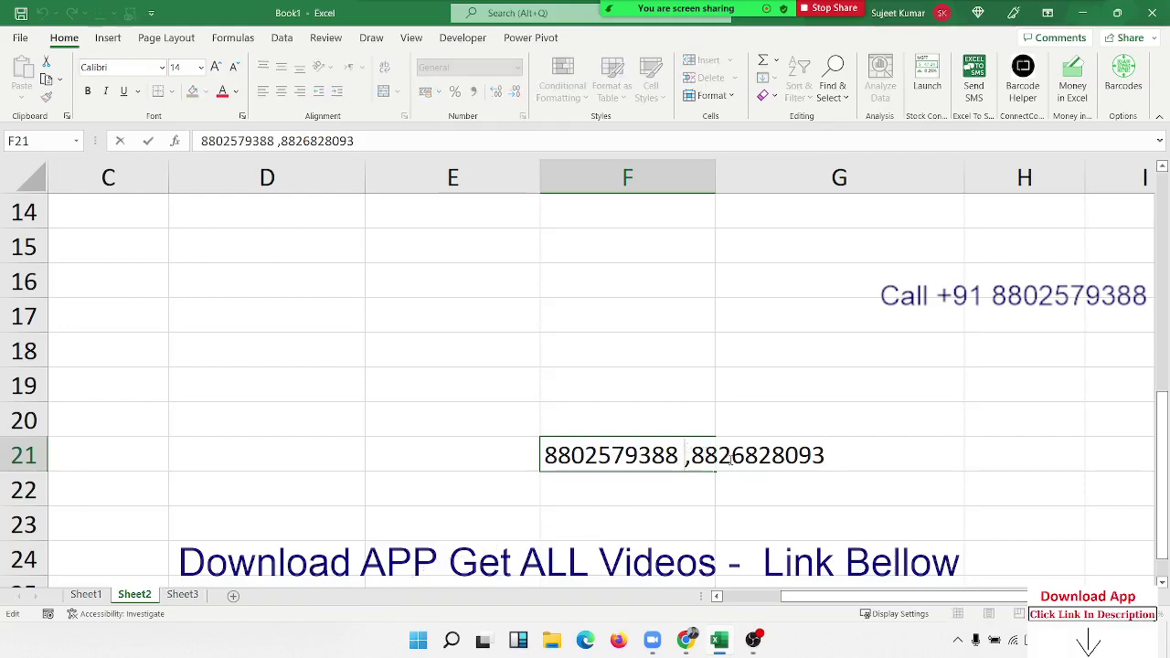
key("BackSpace")
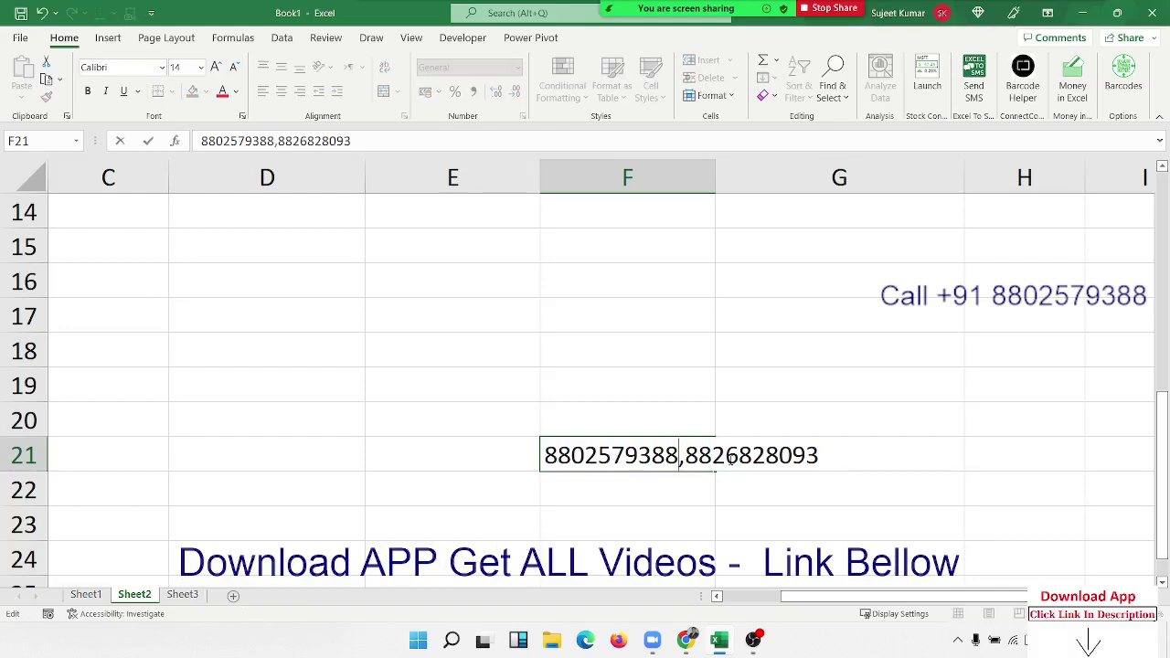
key("Return")
key("Up")
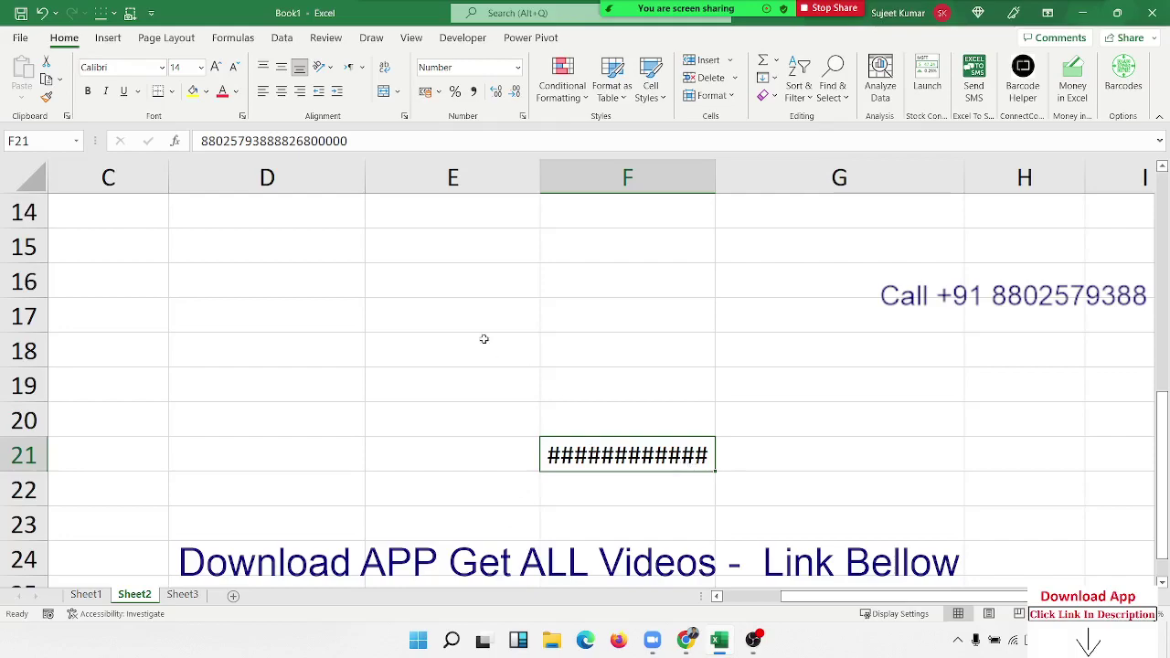
Step: Show F21's trailing zeros in the formula bar, then undo to restore the text numbers
left_click(342, 144)
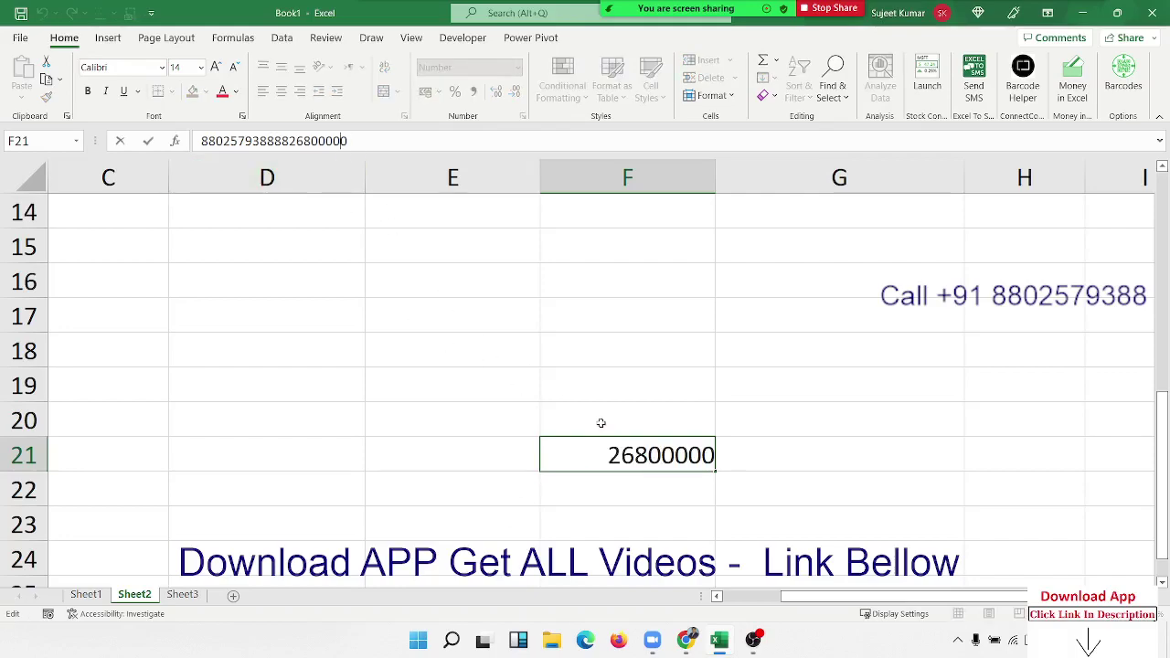
key("Return")
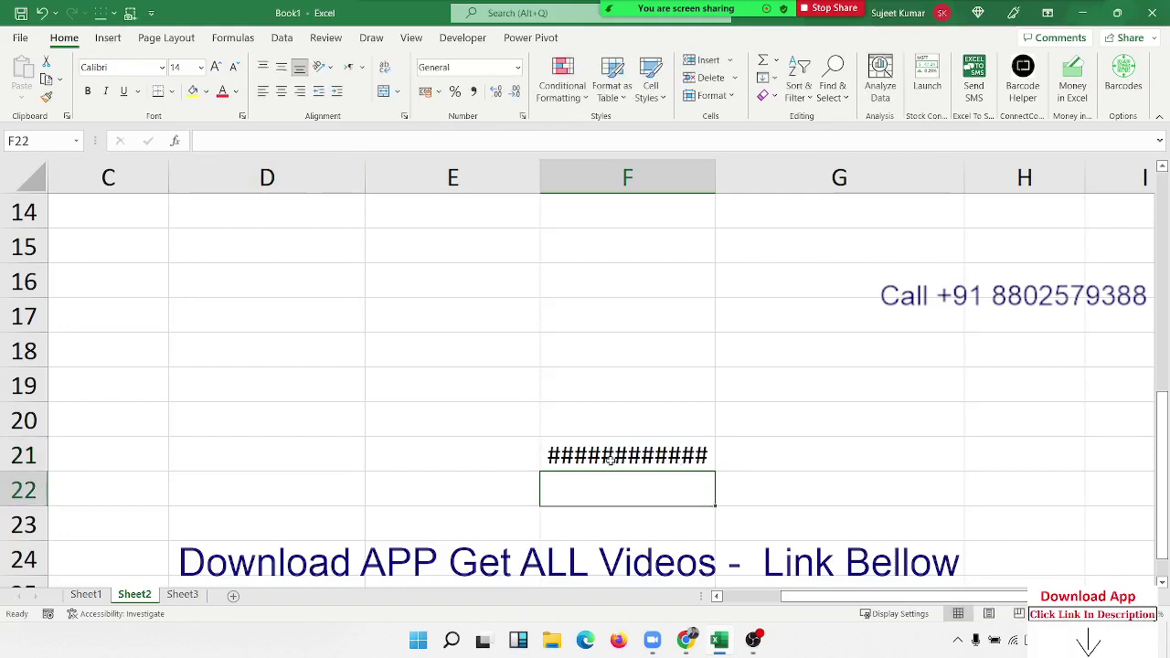
left_click(610, 460)
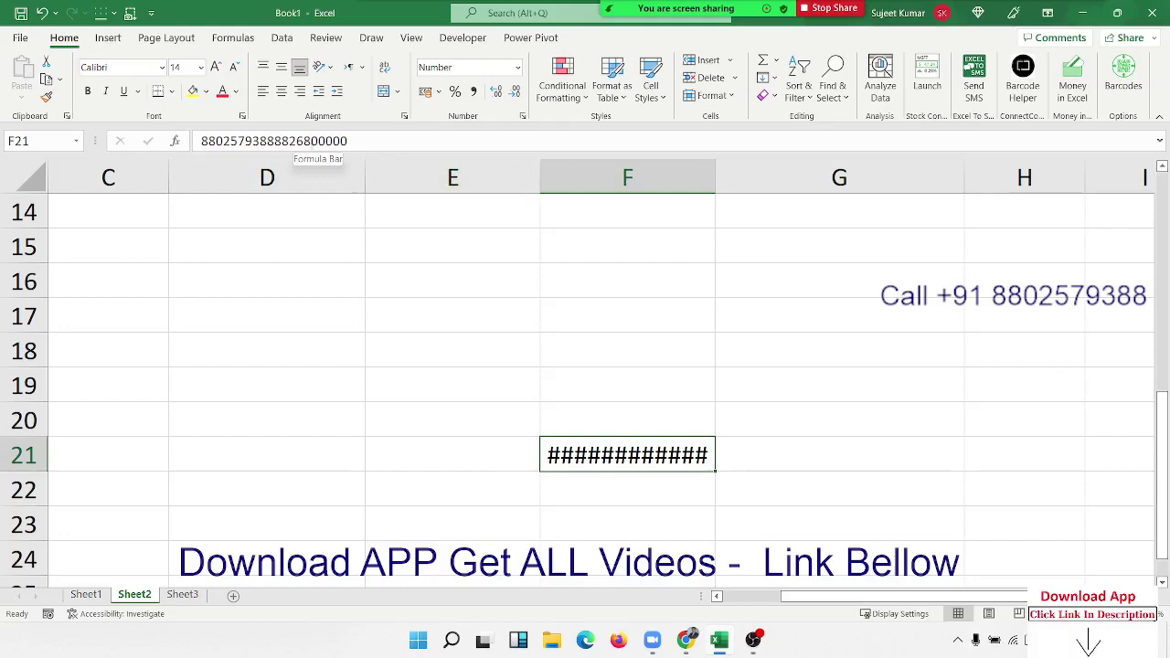
left_click(312, 145)
left_click_drag(311, 141, 349, 141)
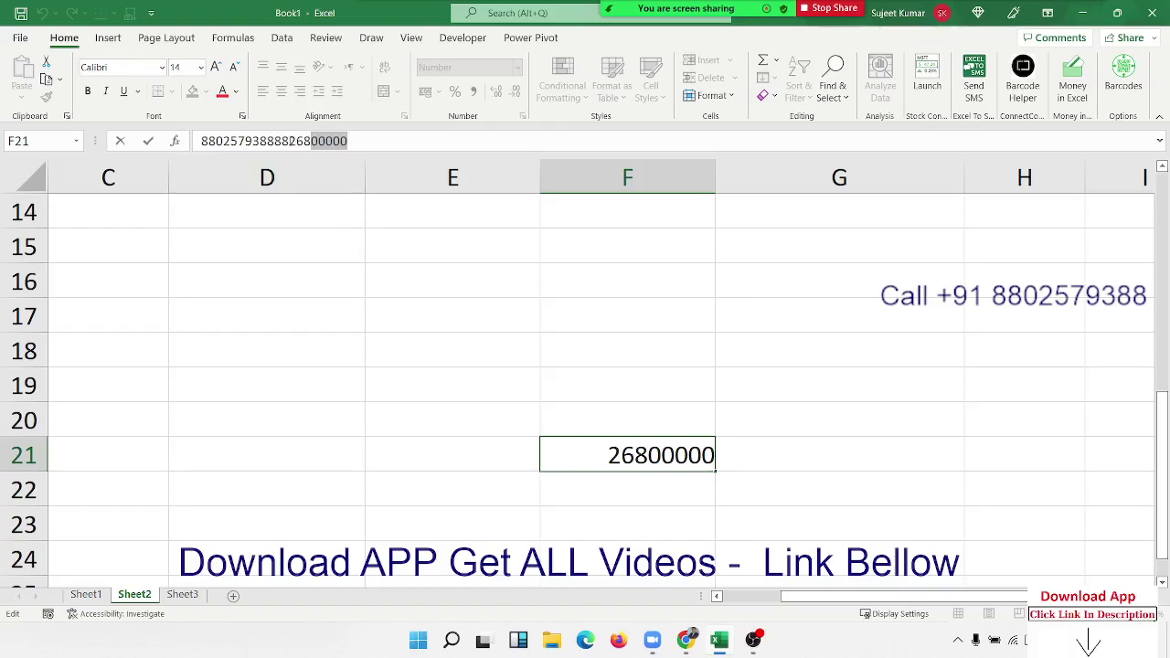
left_click_drag(276, 141, 311, 154)
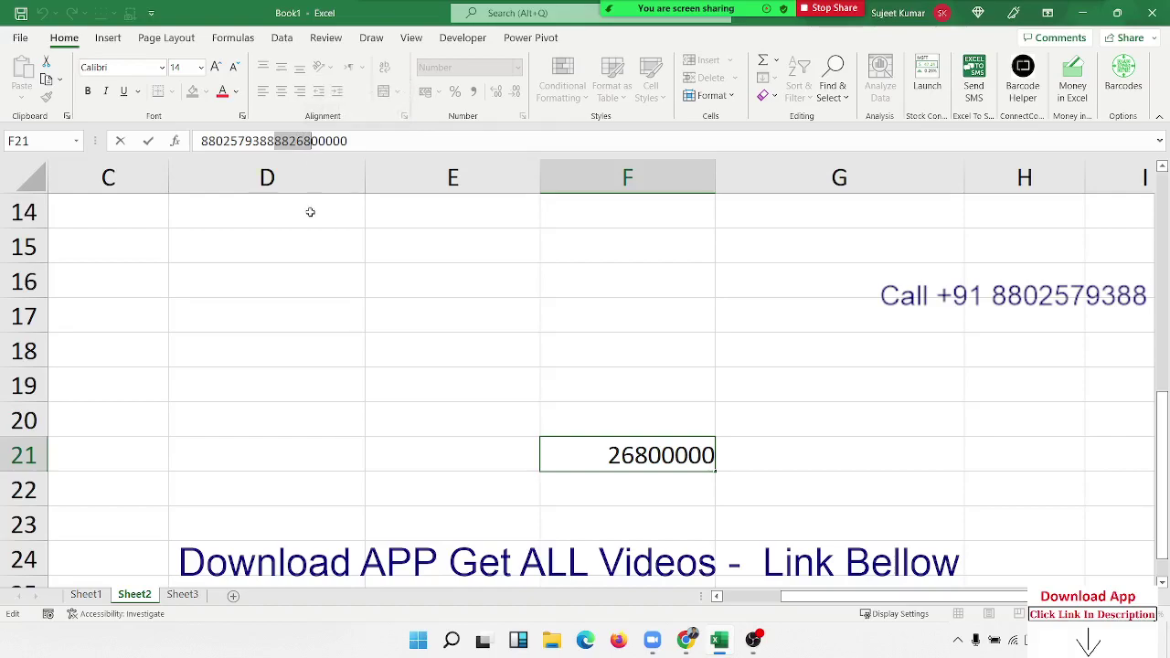
left_click_drag(311, 141, 383, 138)
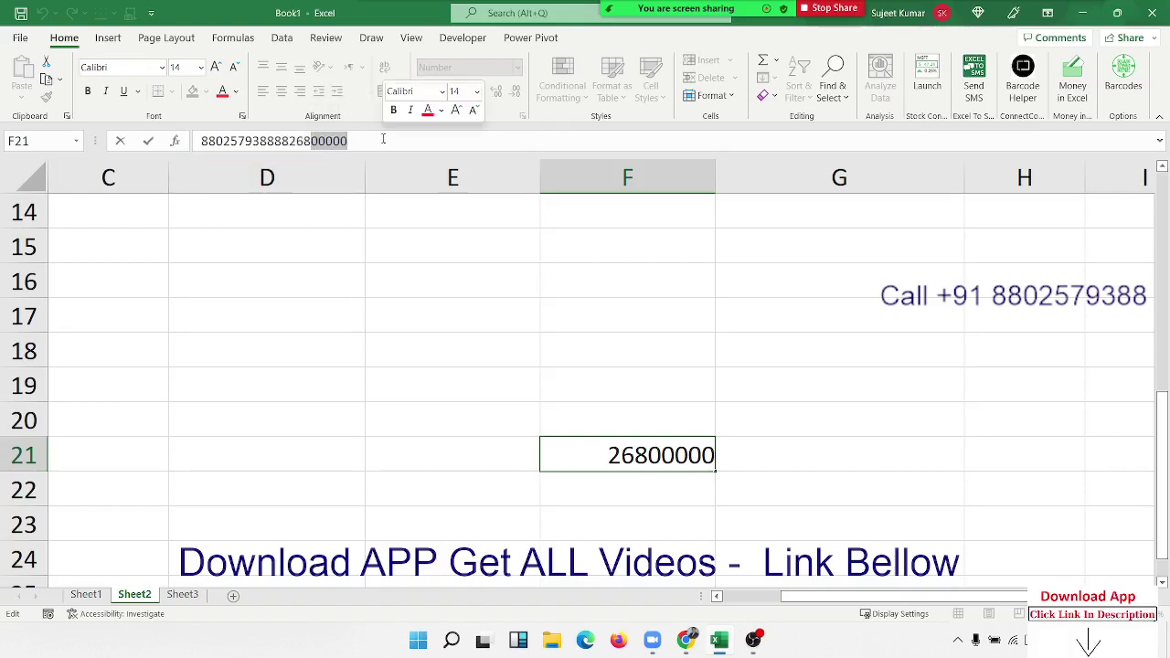
key("Escape")
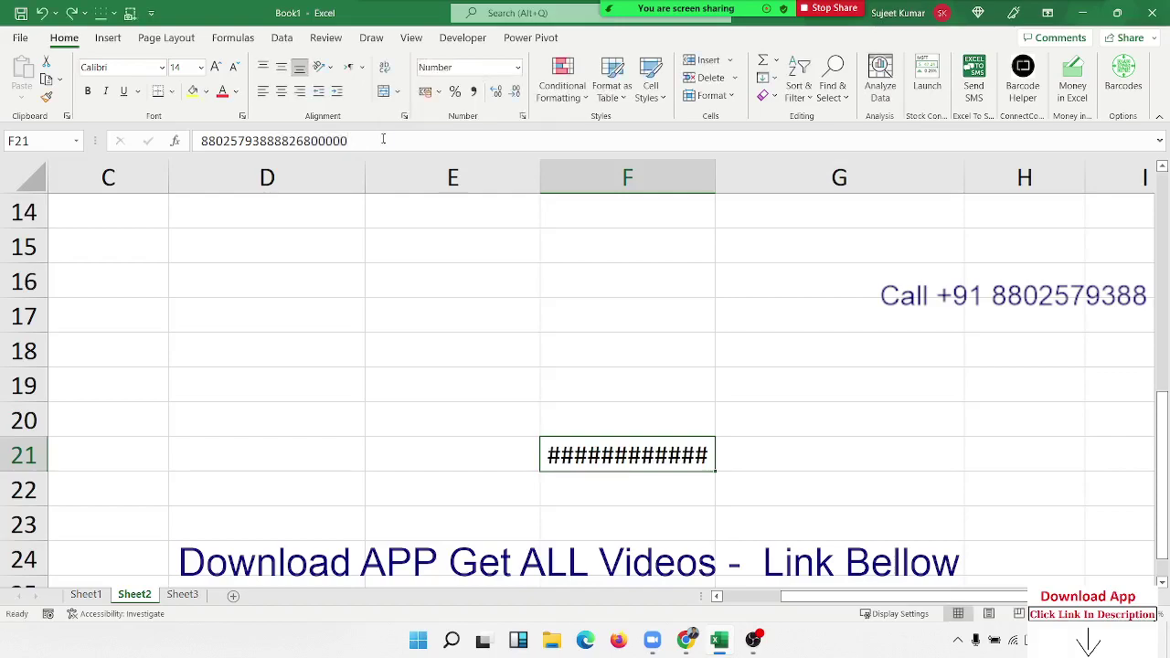
key("ctrl+z")
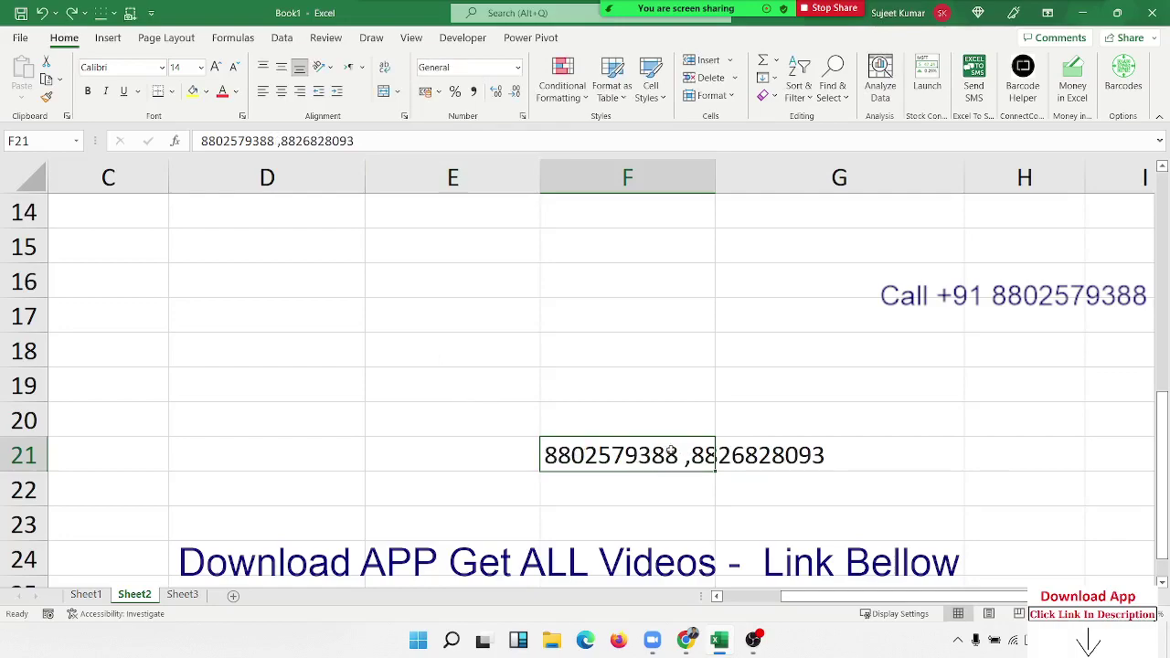
double_click(687, 455)
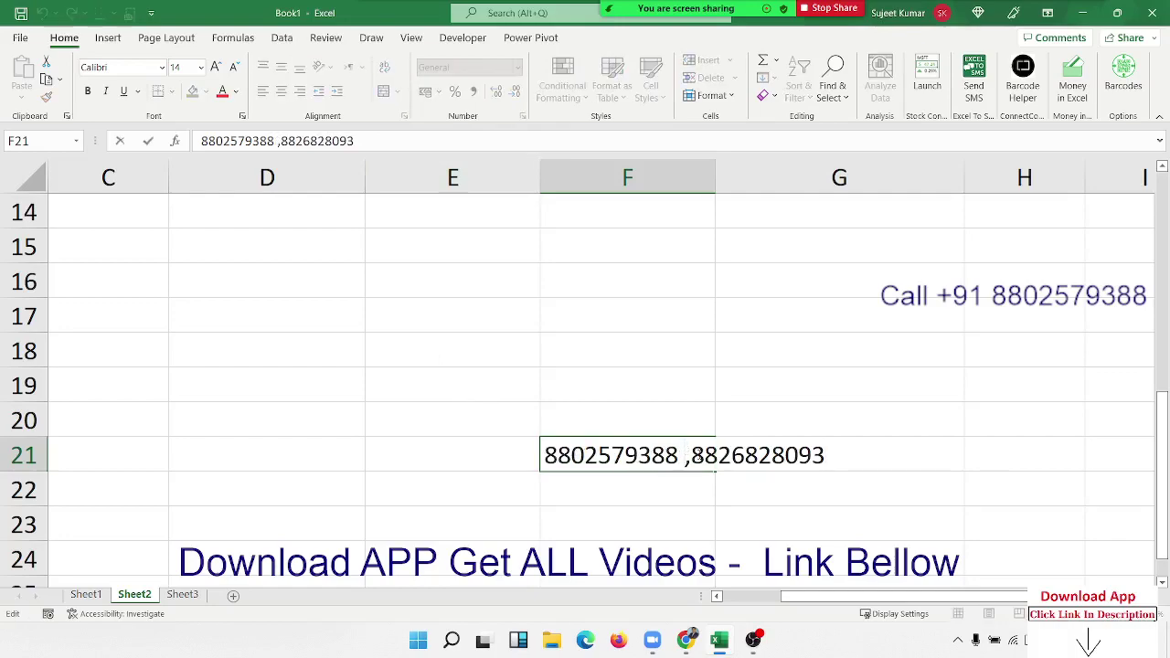
type("-")
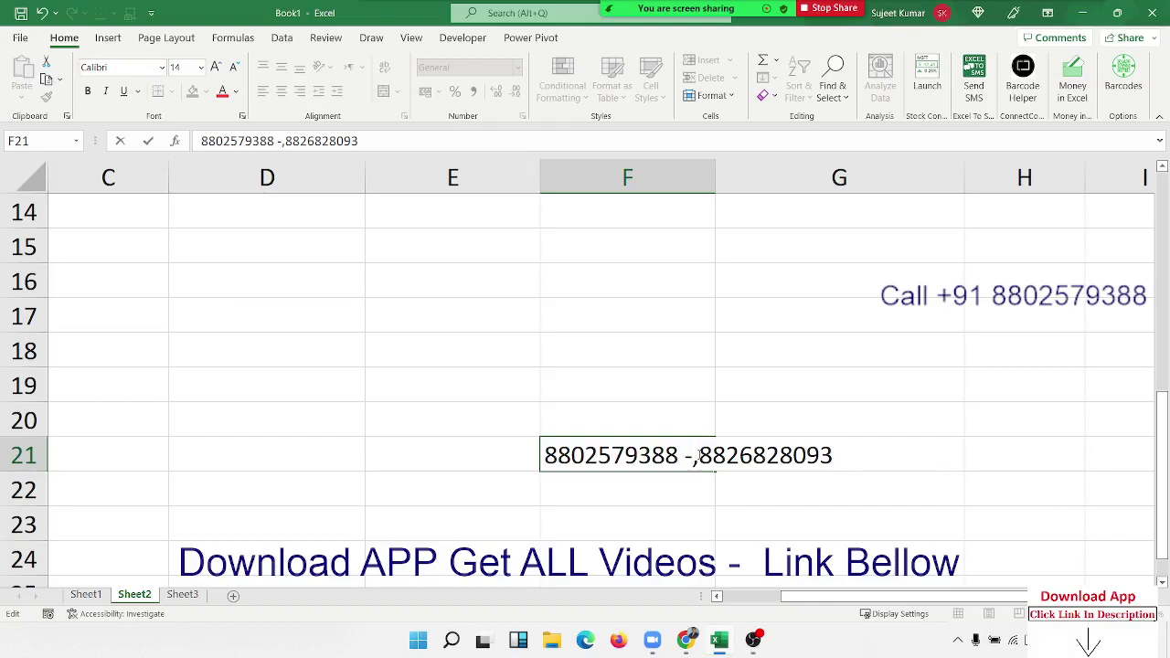
key("BackSpace")
key("BackSpace")
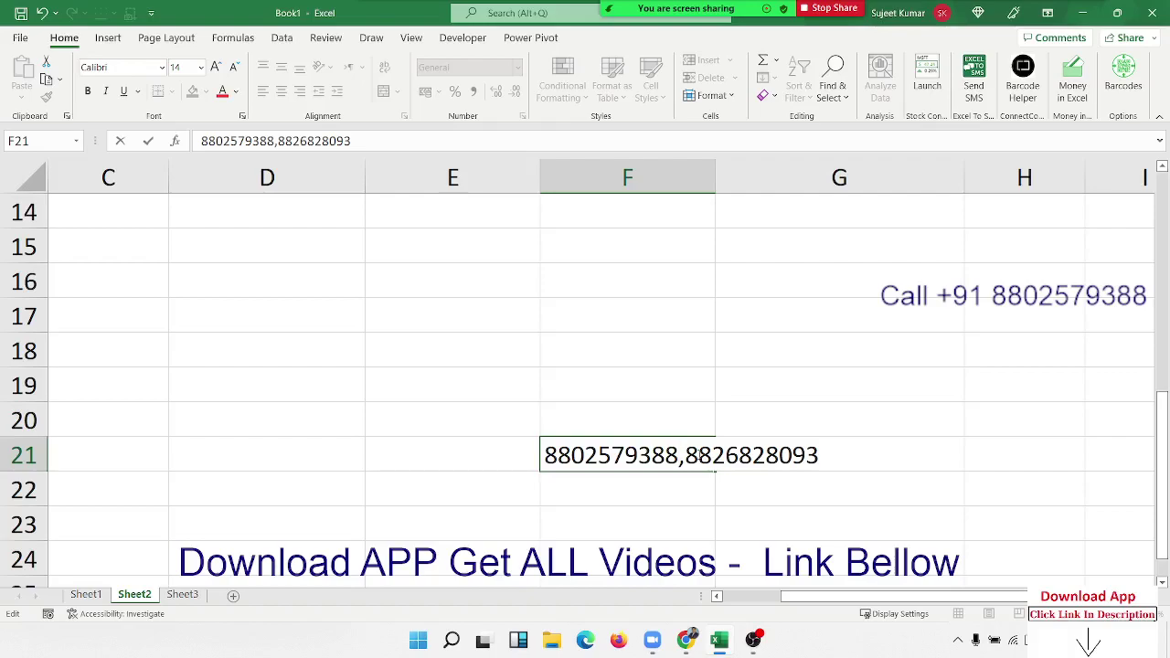
key("Delete")
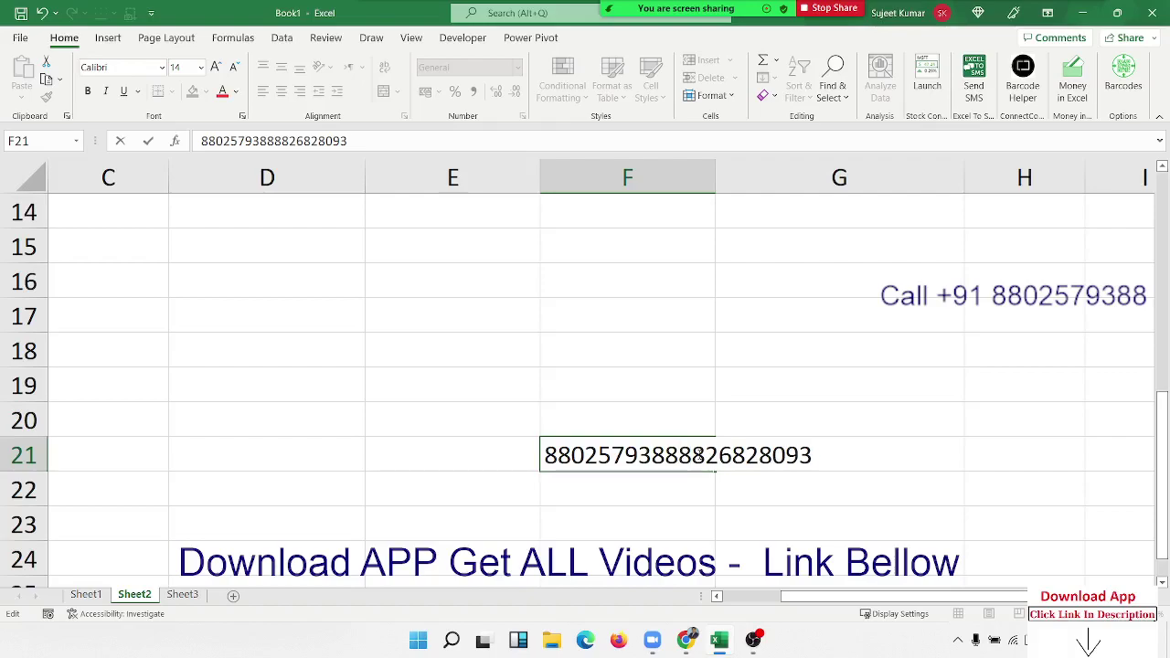
type("-8")
key("Return")
left_click(696, 454)
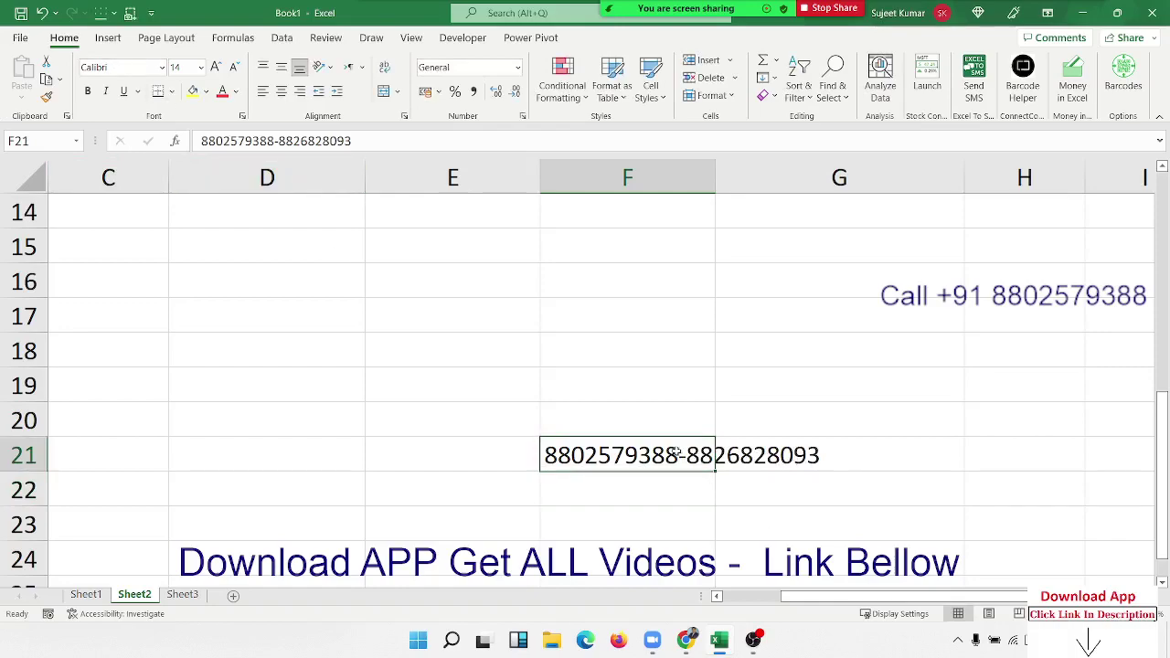
double_click(688, 455)
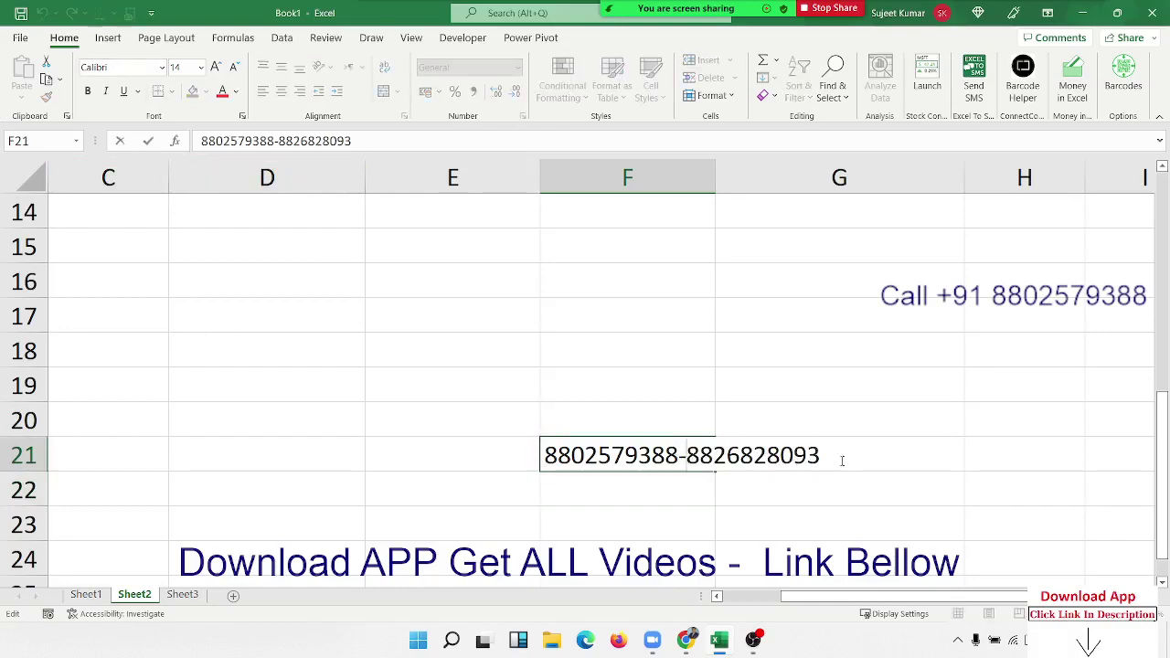
key("Delete")
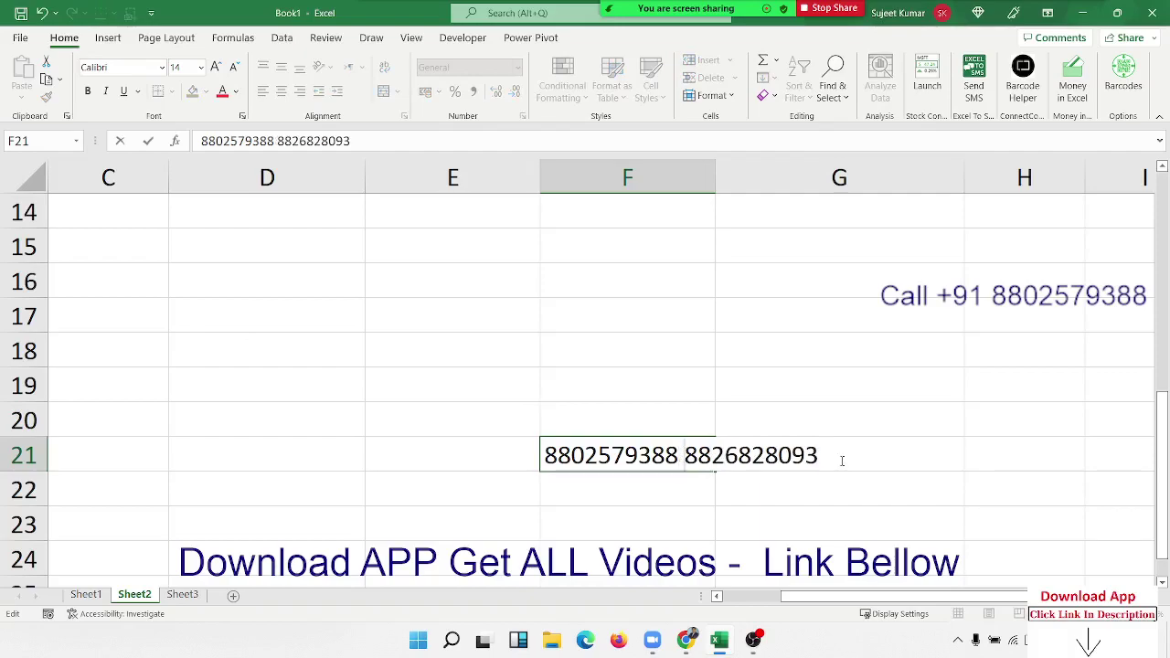
type(",")
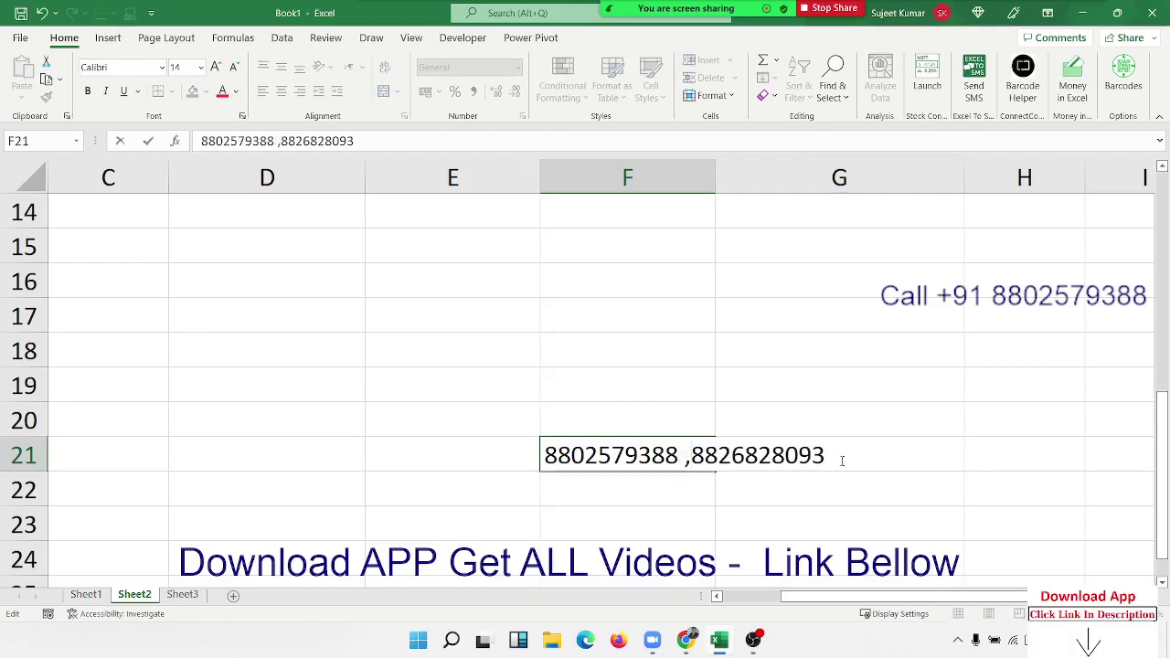
key("Return")
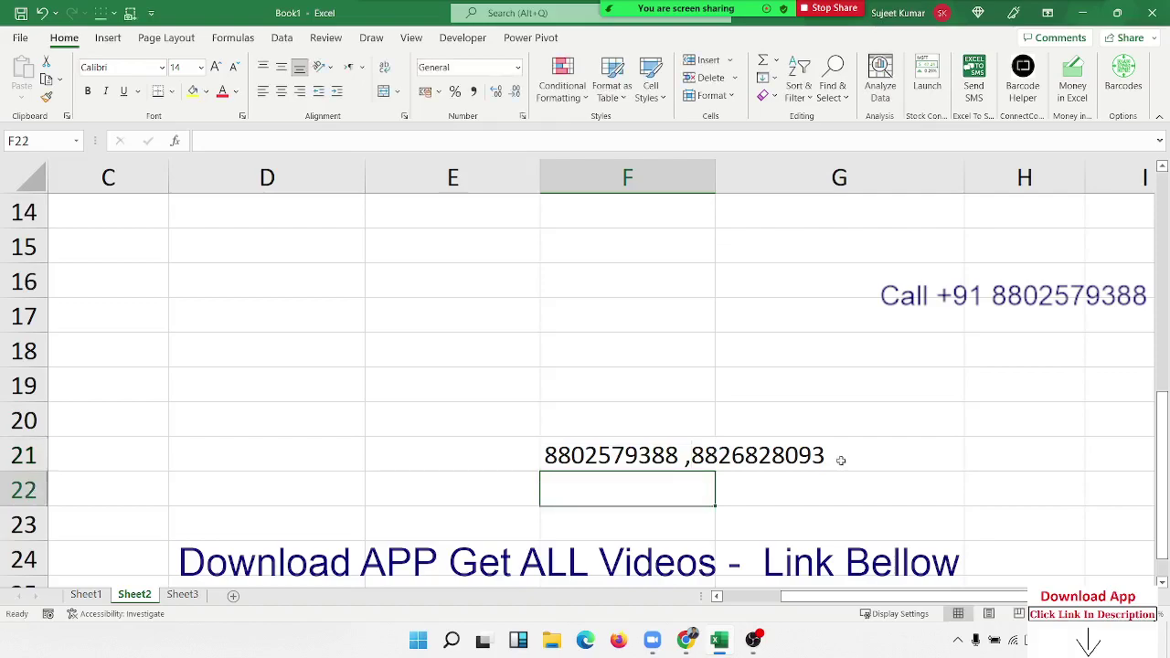